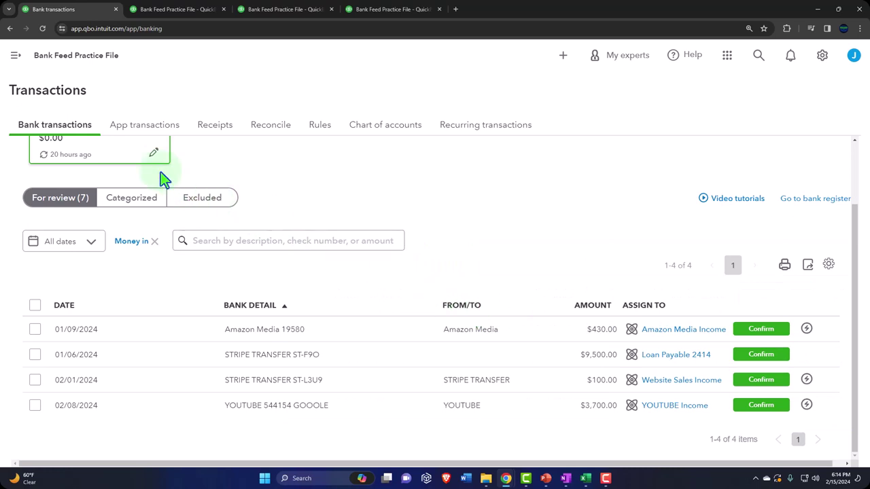
- Start a new sales receipt and add Customer 10 to it as a new customer
left_click(15, 55)
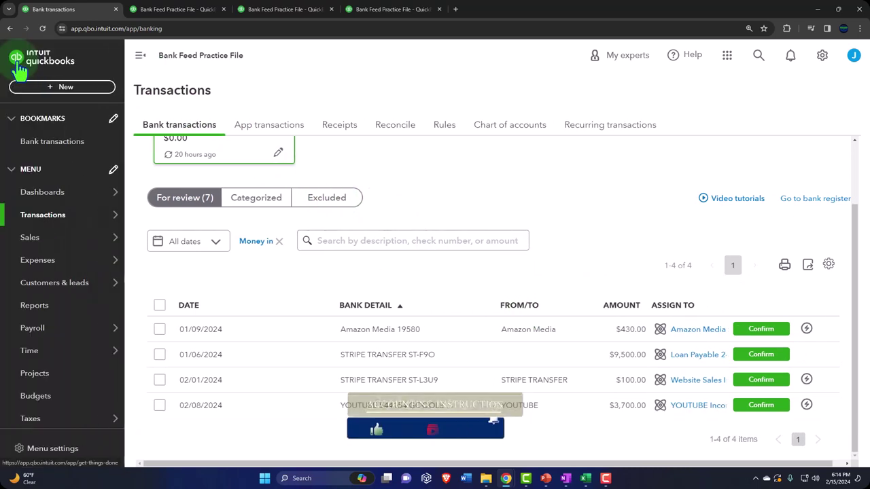
left_click(53, 92)
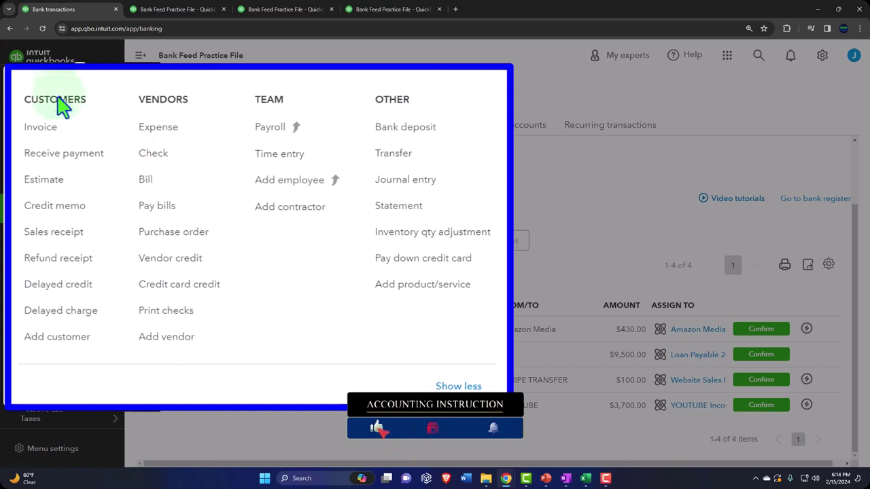
left_click(76, 245)
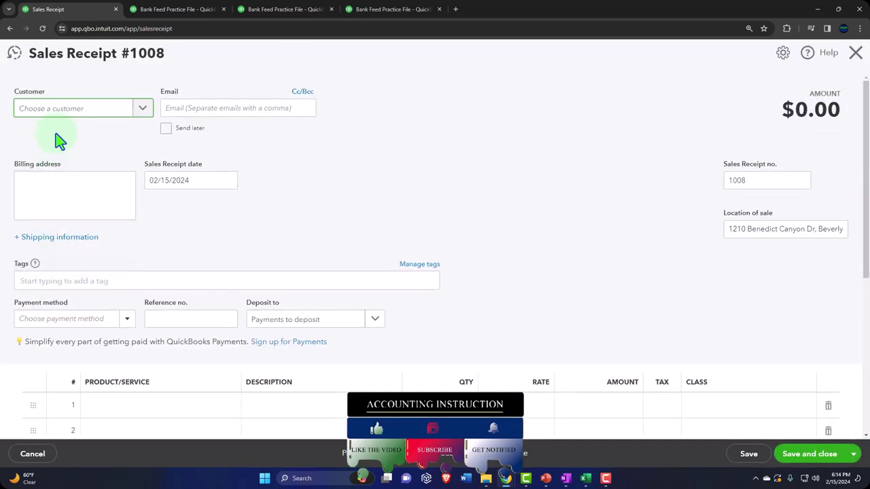
type("Customer")
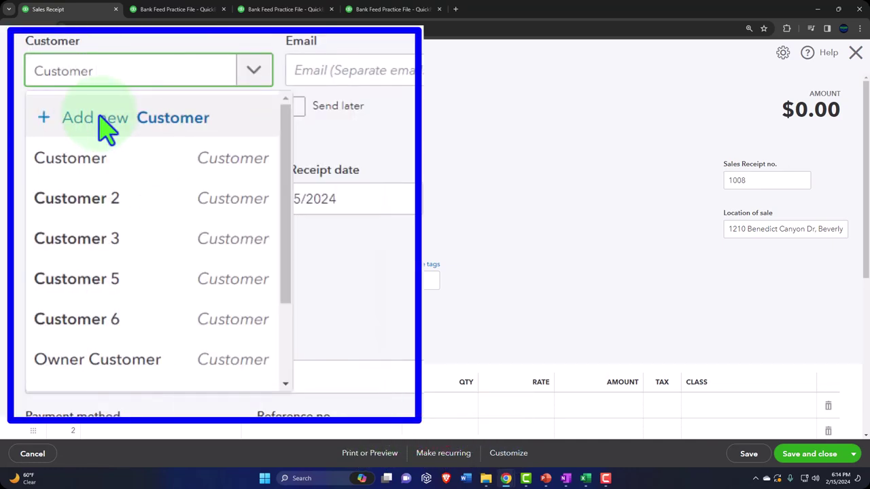
type(" 10")
left_click(55, 134)
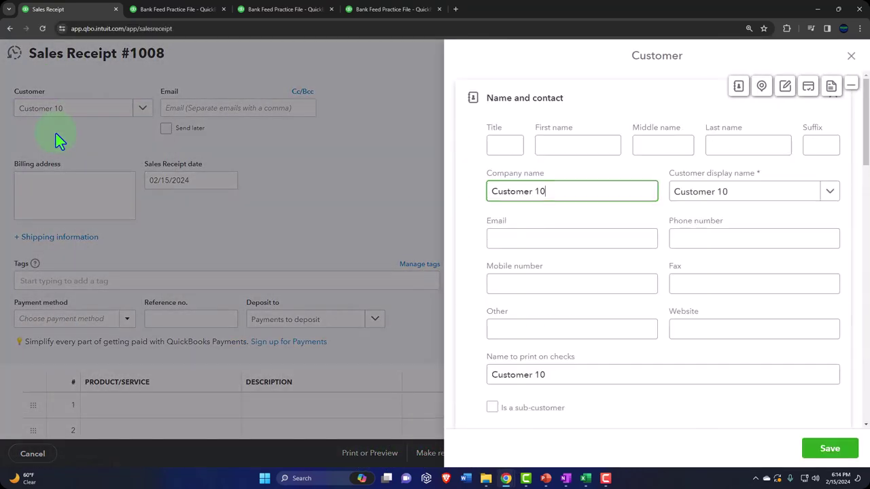
left_click(824, 449)
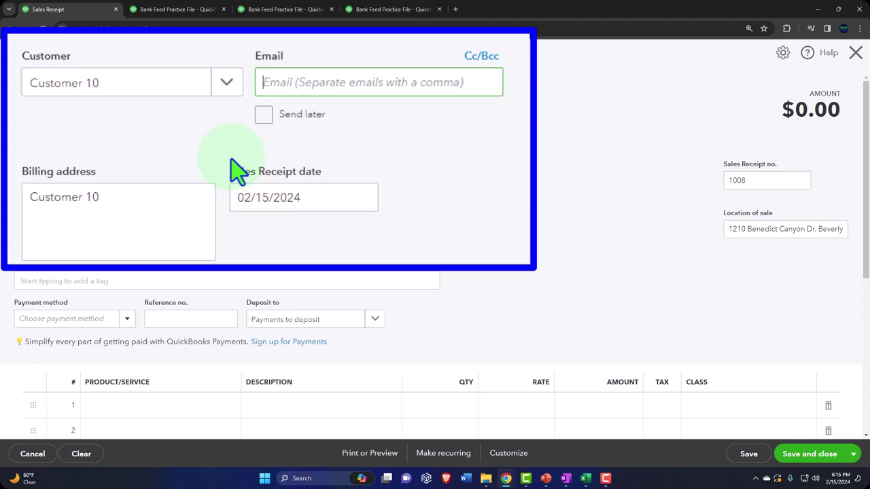
- Set the sales receipt date to 03/10/2024
key("Tab")
key("Tab")
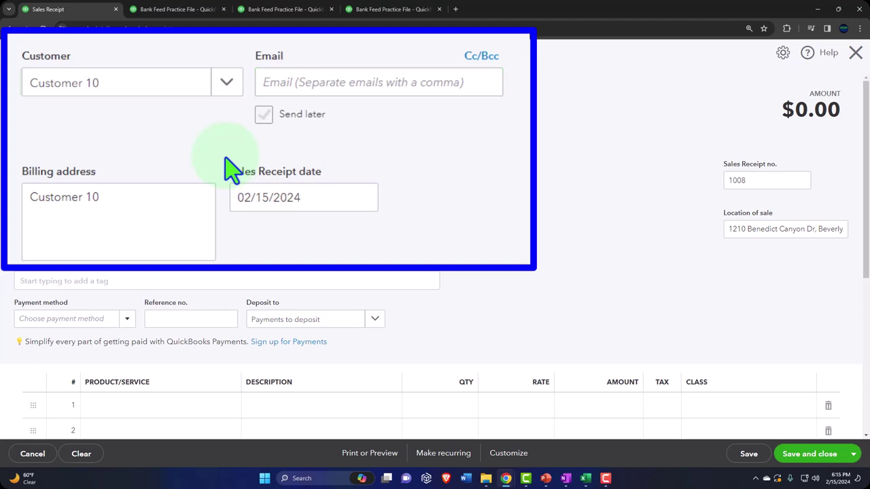
key("Tab")
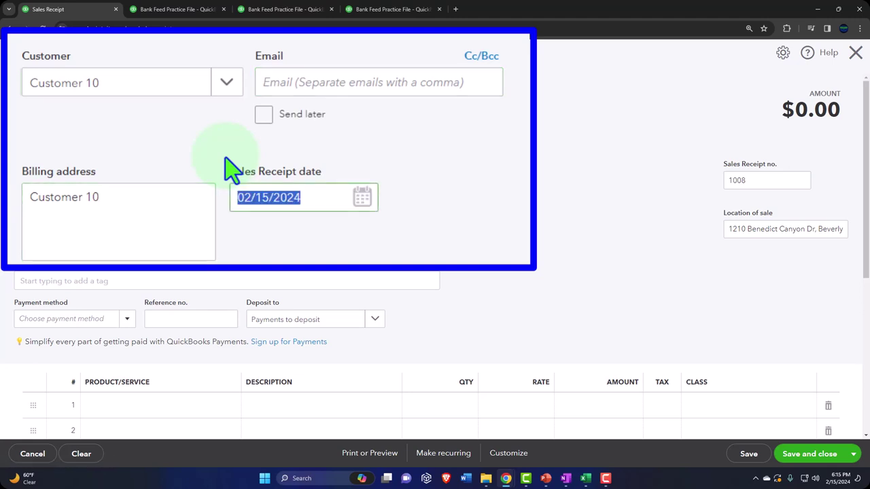
type("03")
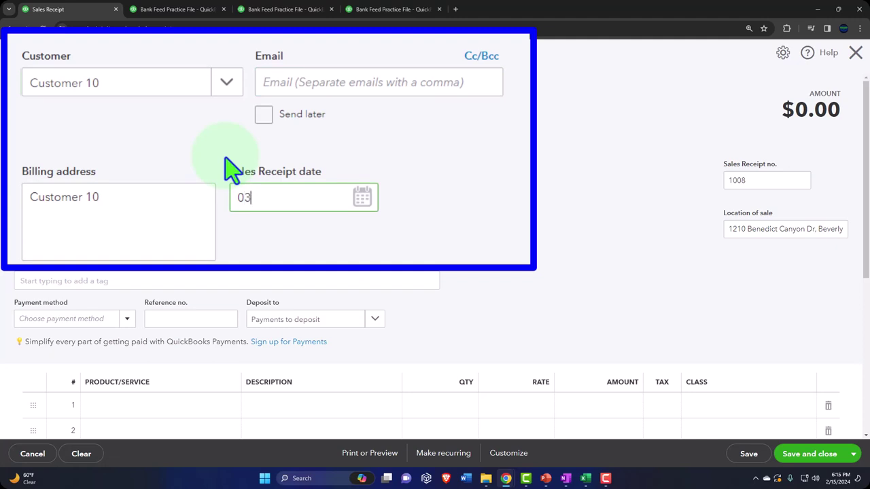
type("/10/202")
type("4")
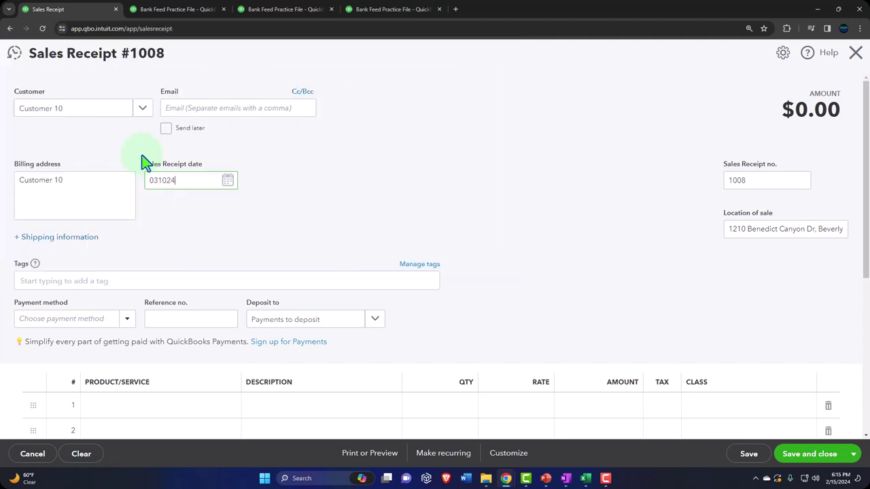
key("Tab")
- Add a new payment method named Transfer and use it on the sales receipt
key("Tab")
key("Tab")
key("Tab")
key("Tab")
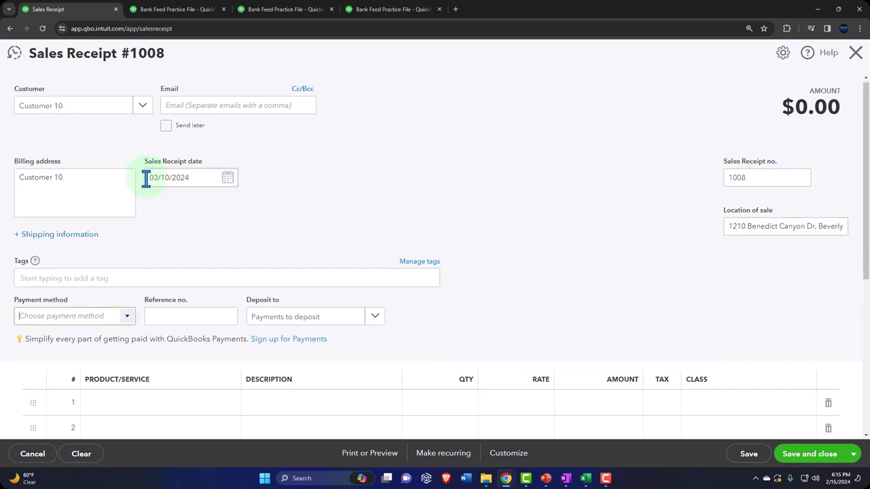
scroll(146, 179, "down", 2)
left_click(126, 228)
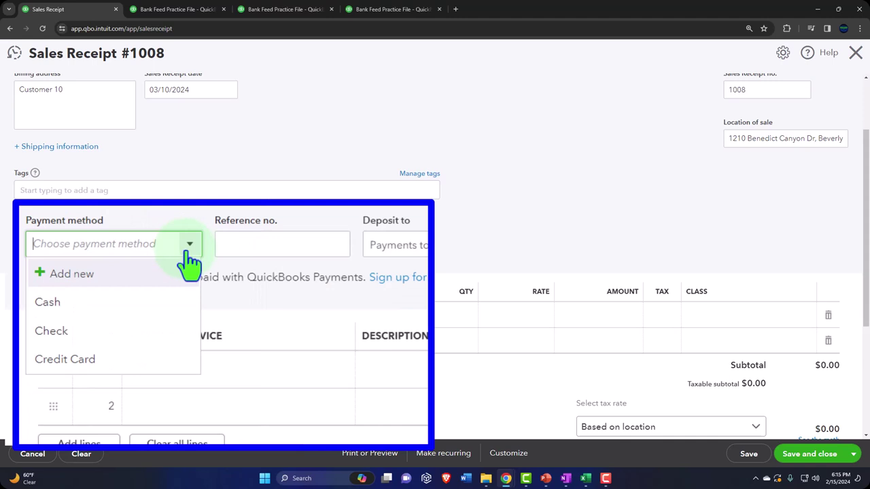
left_click(127, 273)
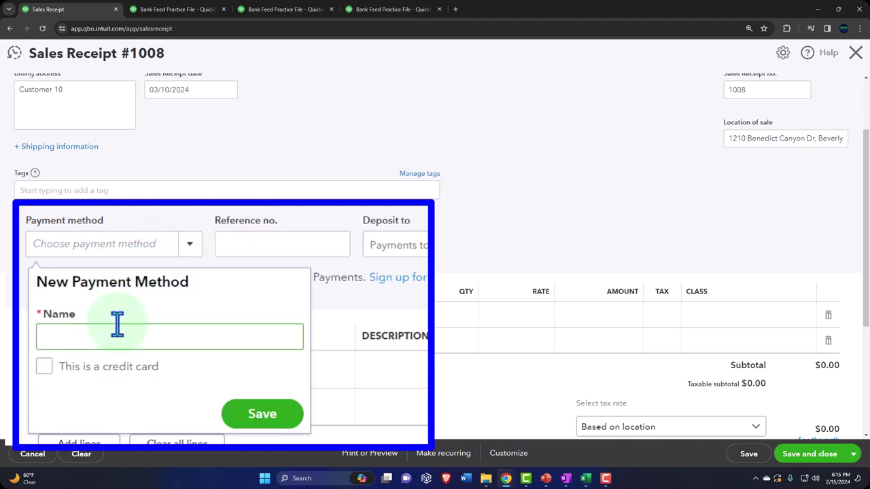
type("Transfer")
left_click(276, 416)
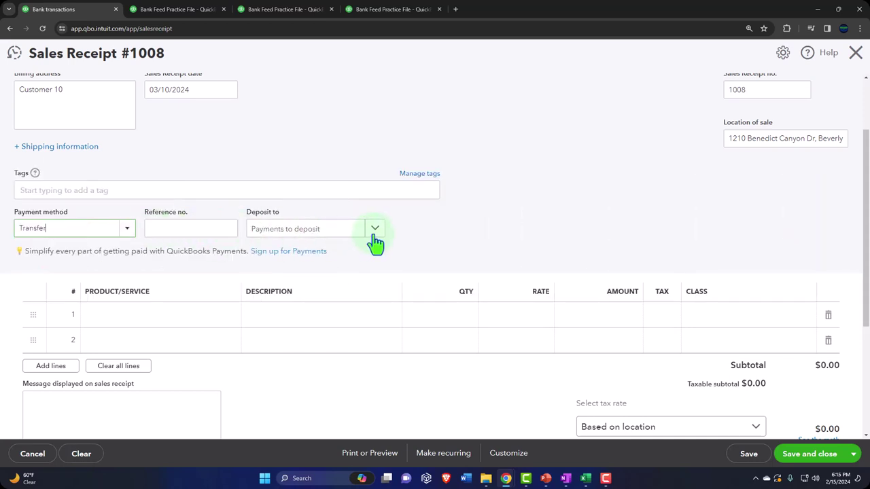
- Set the sales receipt to deposit to the Checking - B of A 4716 account
left_click(374, 234)
scroll(449, 203, "up", 3)
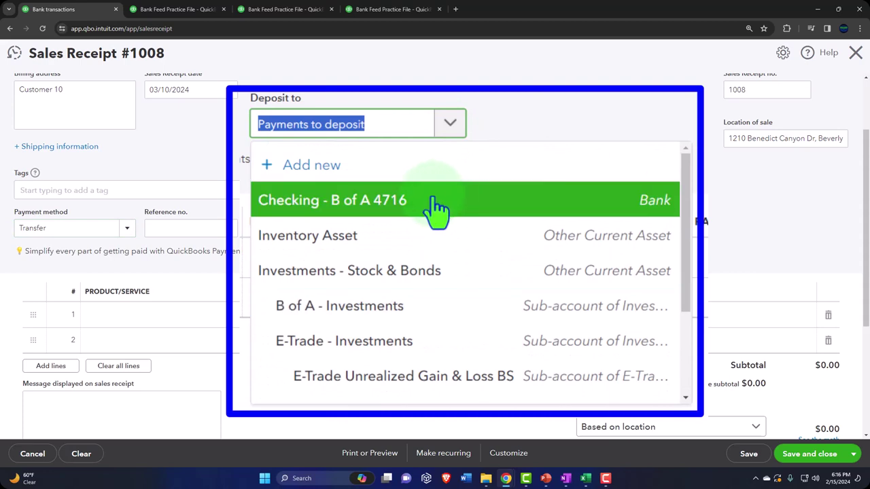
left_click(435, 207)
- Choose Services as the product/service on the first line of the sales receipt
left_click(365, 284)
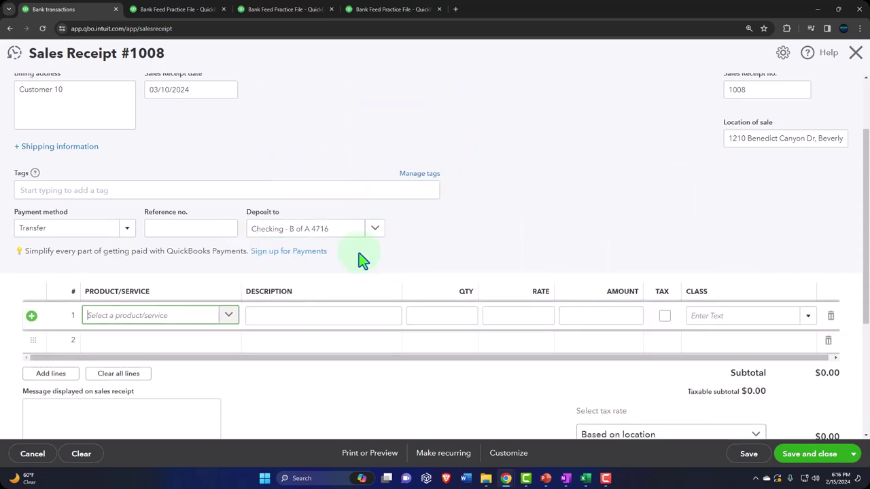
type("SErvi")
key("BackSpace")
key("BackSpace")
key("BackSpace")
key("BackSpace")
key("BackSpace")
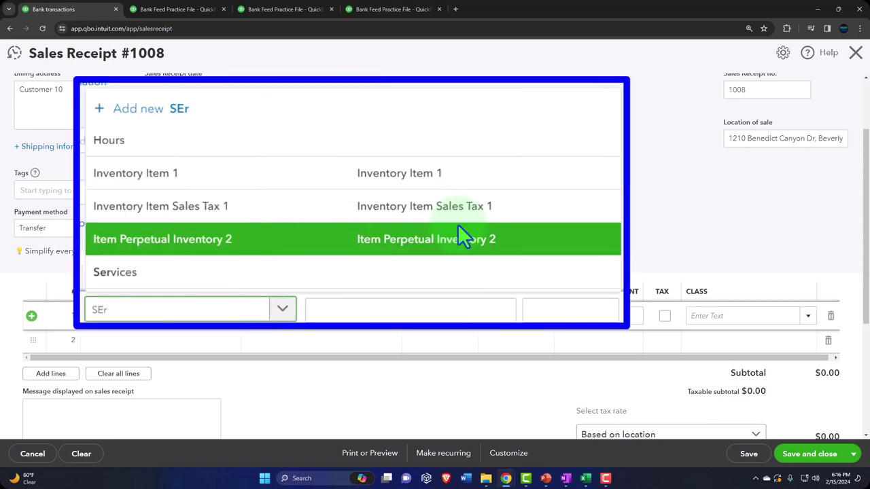
type("SEr")
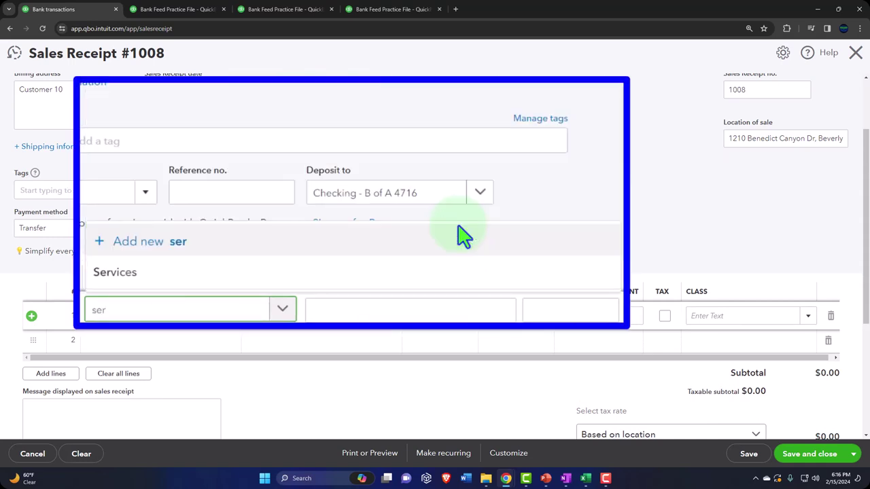
key("BackSpace")
key("BackSpace")
type("er")
left_click(205, 278)
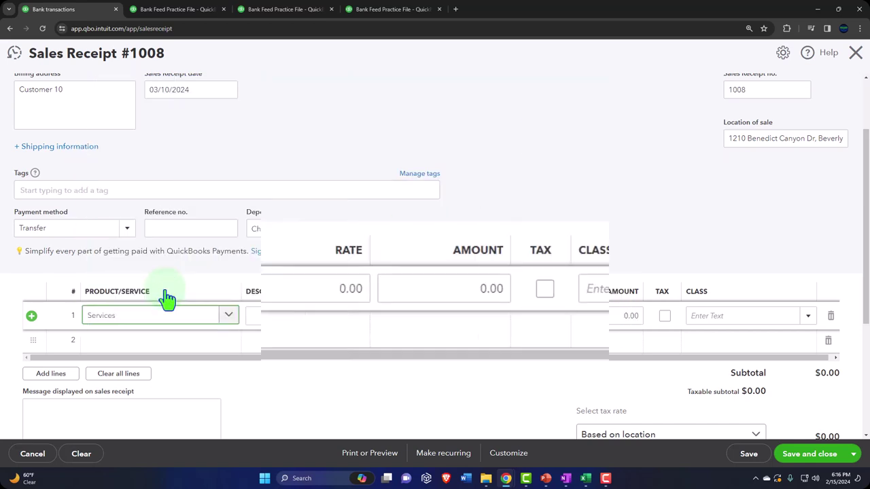
- Set the rate of the Services line to 367, leaving it untaxed and without a class
key("Tab")
key("Tab")
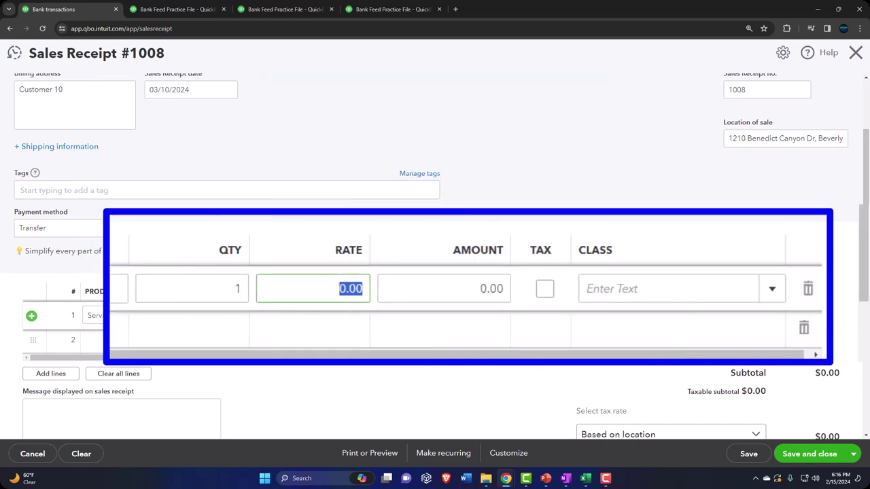
type("367")
key("Tab")
key("Tab")
key("Tab")
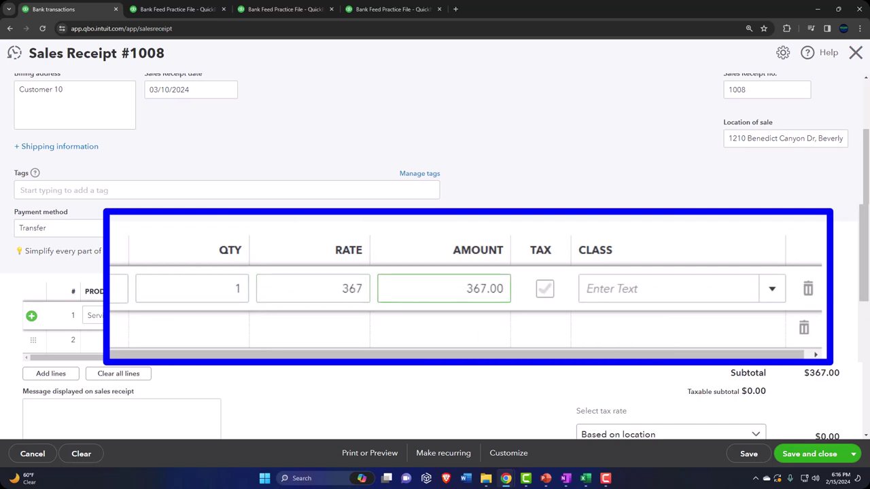
key("Tab")
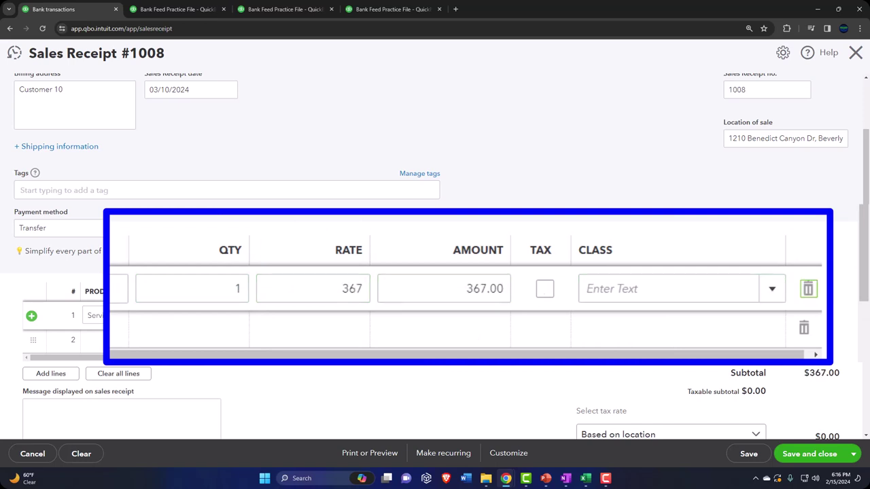
- Review the sales receipt's totals, and save and close it
scroll(538, 307, "down", 2)
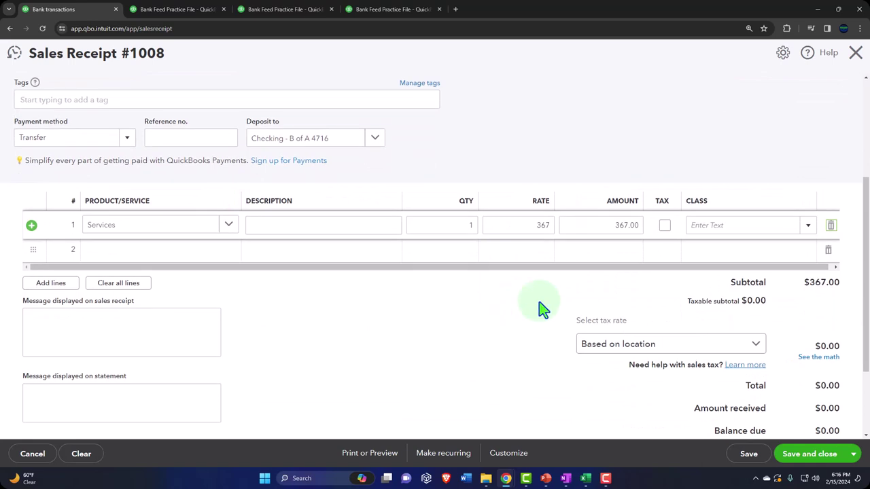
left_click(406, 323)
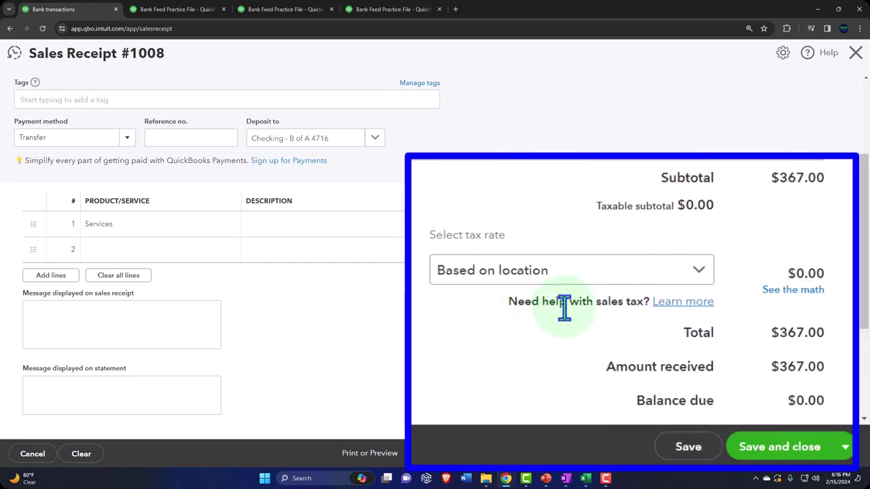
scroll(564, 310, "down", 1)
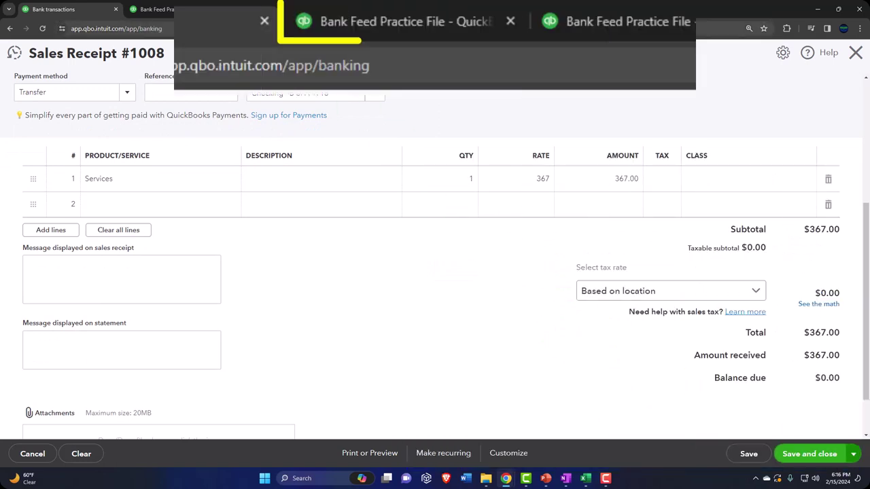
- Rerun the Balance Sheet report in its browser tab and examine the March 2024 bank account balances
left_click(437, 20)
scroll(165, 204, "up", 2)
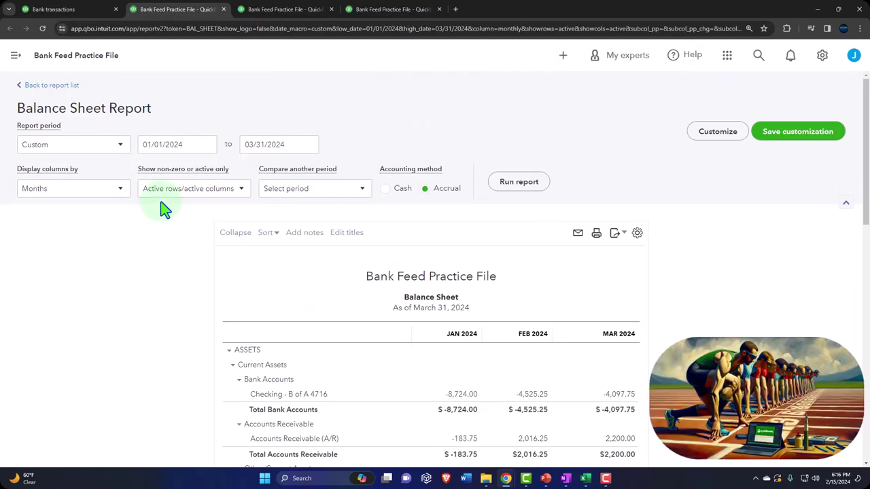
left_click(512, 192)
scroll(510, 194, "down", 2)
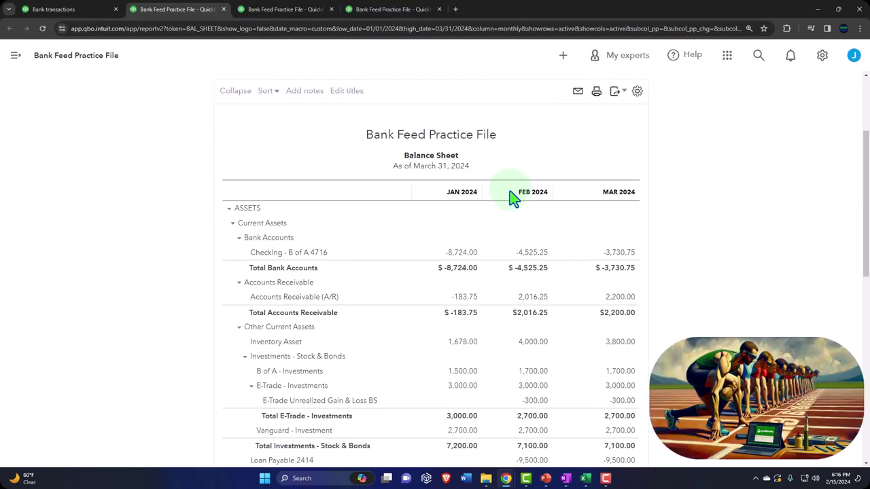
key("ctrl+plus")
key("ctrl+plus")
key("ctrl+plus")
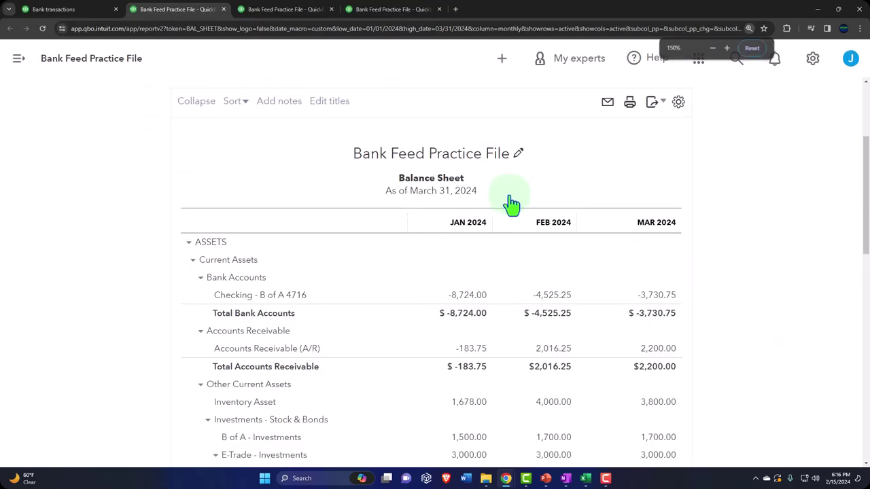
scroll(527, 156, "down", 2)
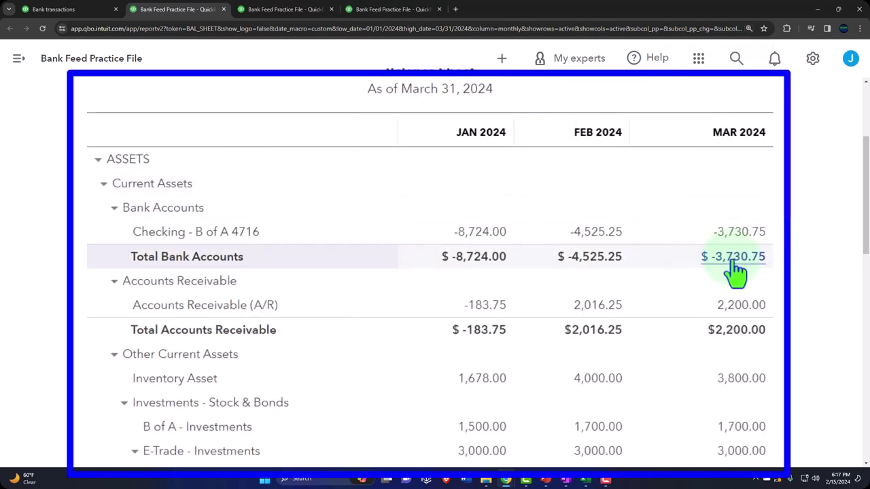
- Drill into the March Checking - B of A 4716 balance, view the Customer 10 sales receipt behind it, and return to the balance sheet
left_click(750, 236)
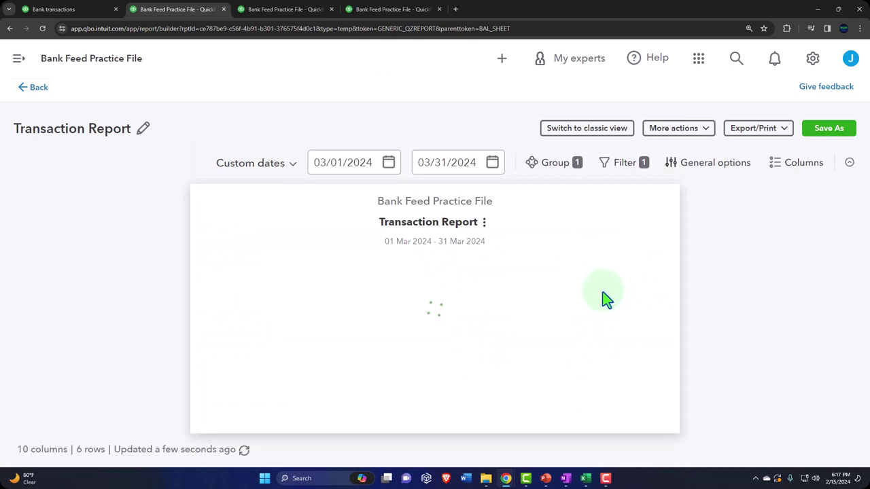
key("ctrl+minus")
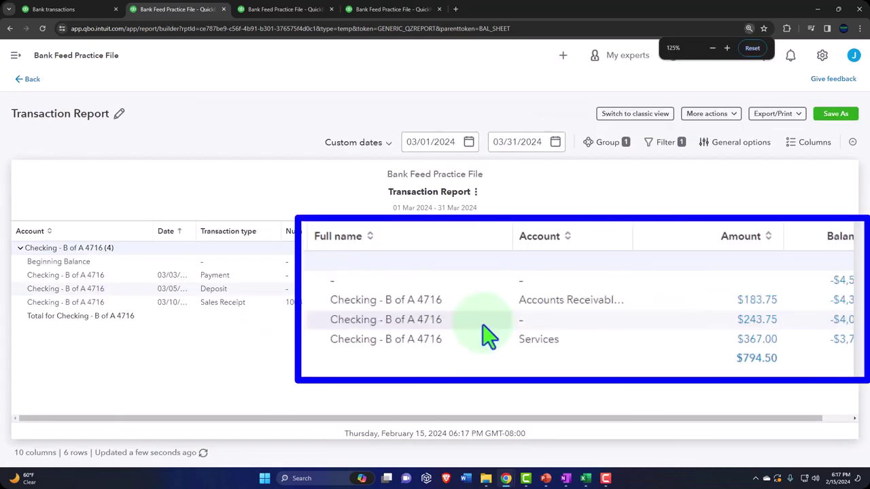
left_click(792, 303)
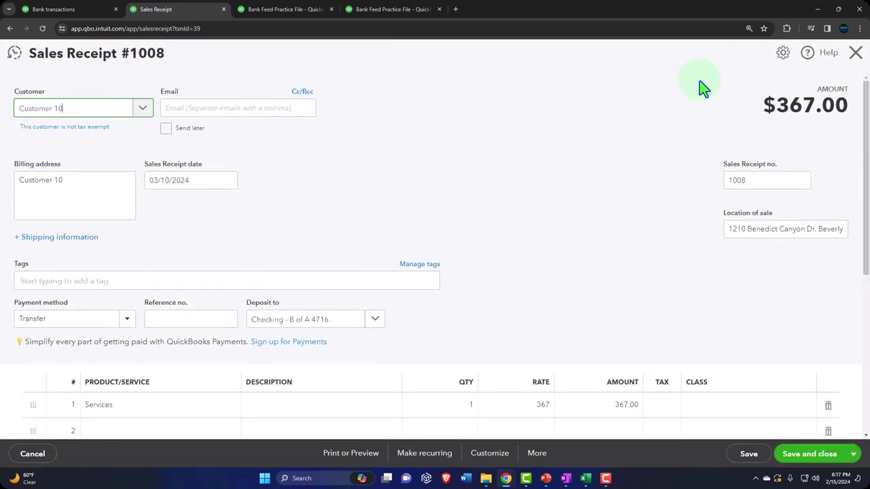
left_click(855, 53)
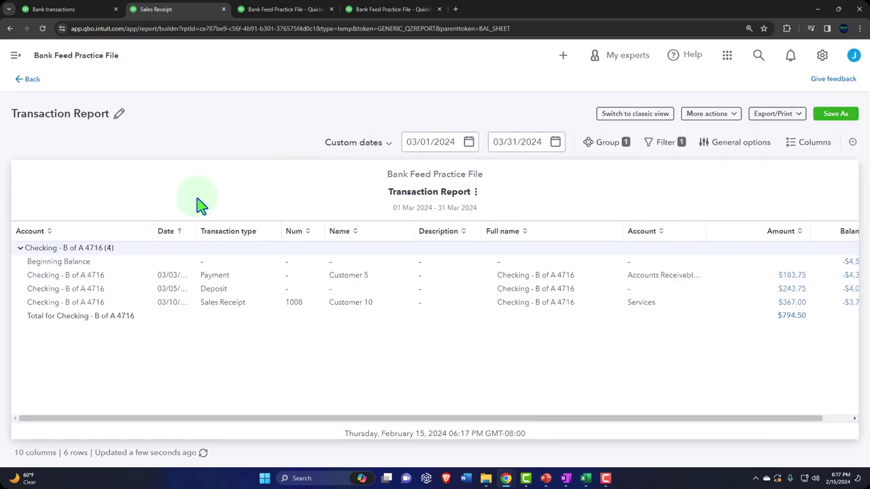
left_click(31, 80)
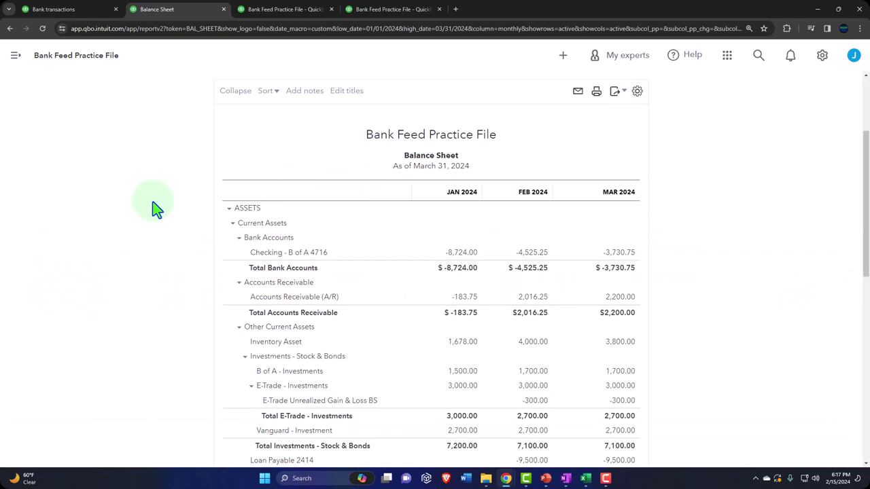
- Rerun the Profit and Loss report in its browser tab and examine the Services income for January to March 2024
left_click(279, 11)
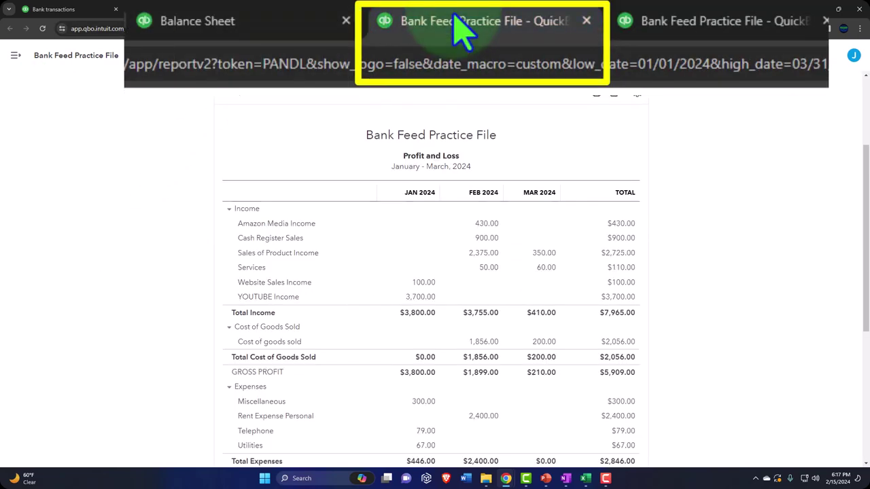
scroll(299, 159, "up", 2)
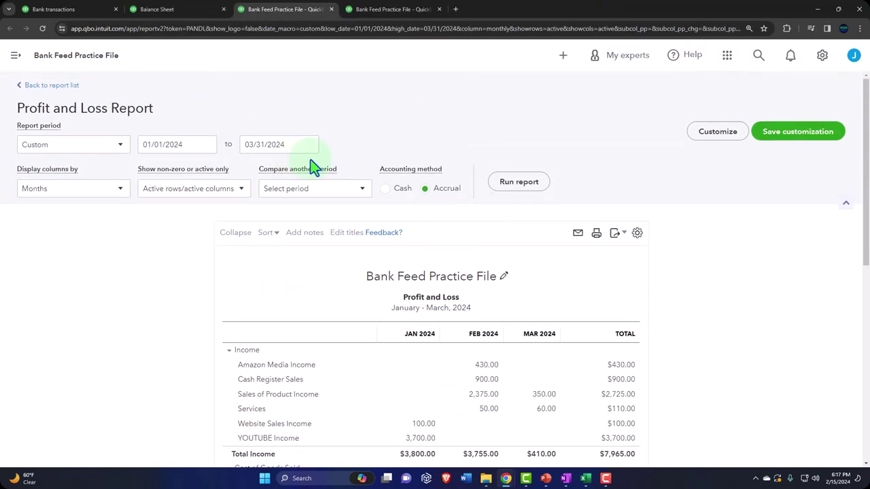
left_click(543, 186)
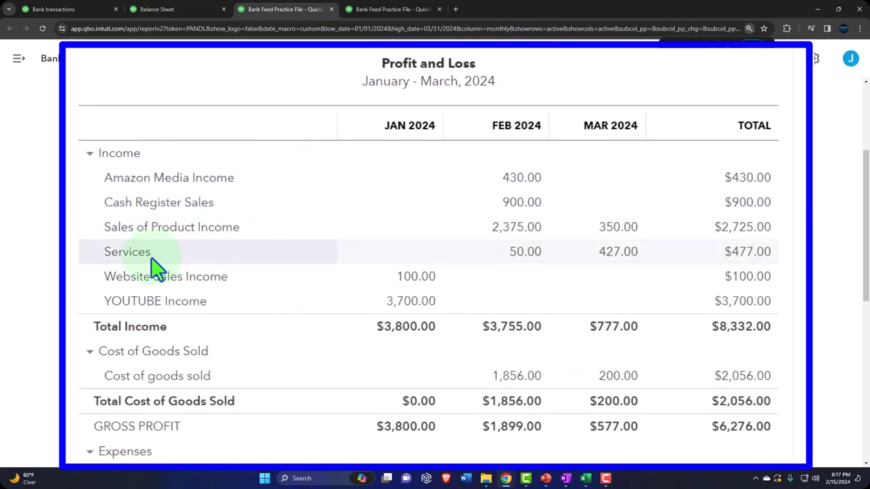
- Drill into the Services total on the Profit and Loss report, view its transactions, and return to the report
left_click(766, 271)
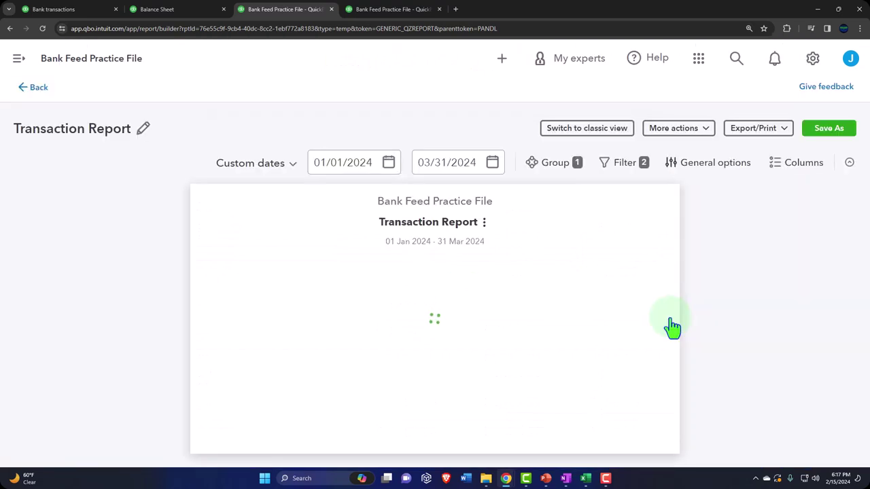
key("ctrl+minus")
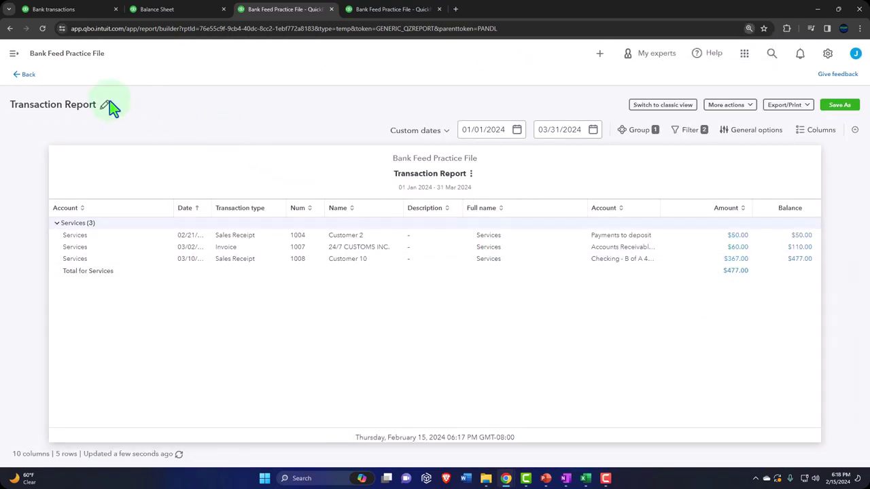
left_click(27, 76)
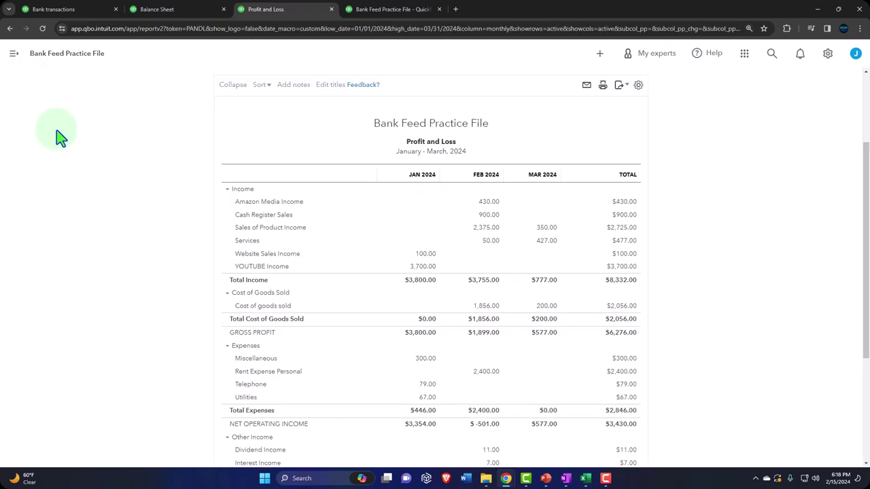
key("ctrl+plus")
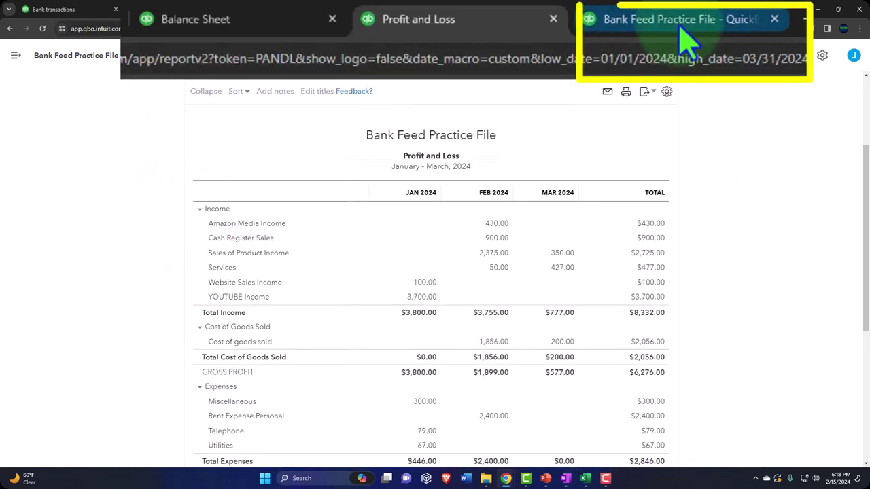
- Duplicate the Trial Balance browser tab and open the report list at the Sales and customers section in the copy
left_click(400, 10)
right_click(393, 8)
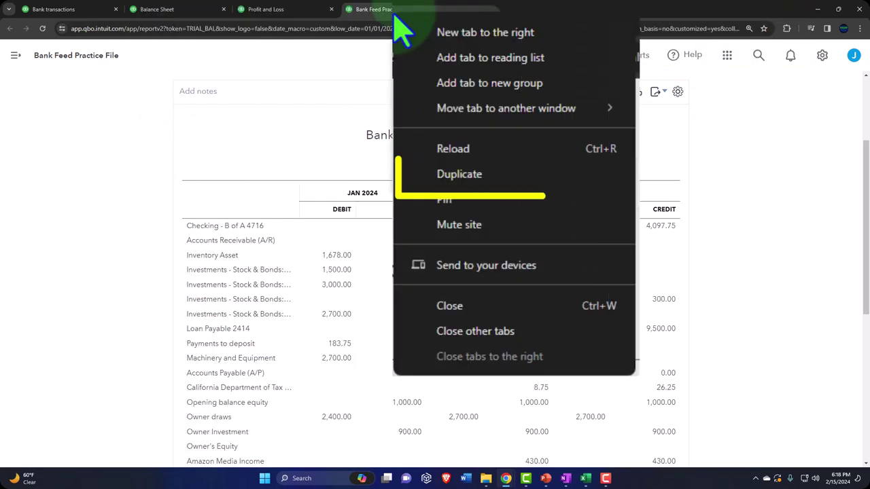
left_click(448, 178)
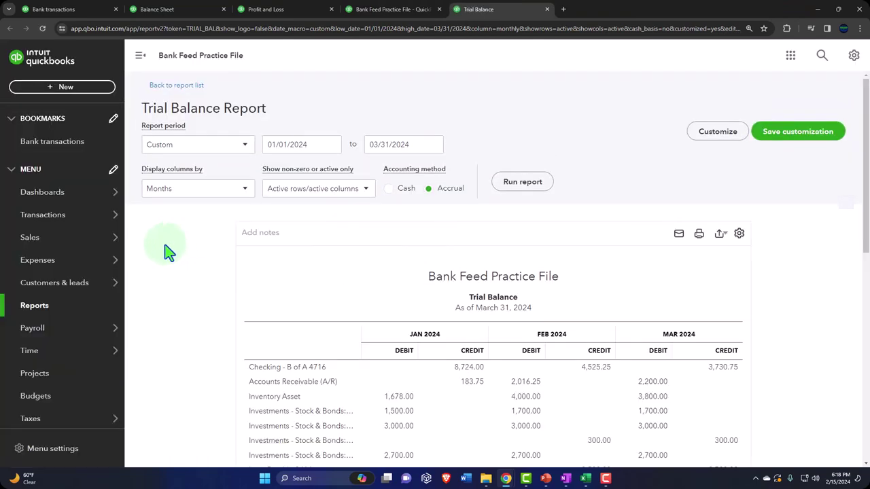
left_click(68, 234)
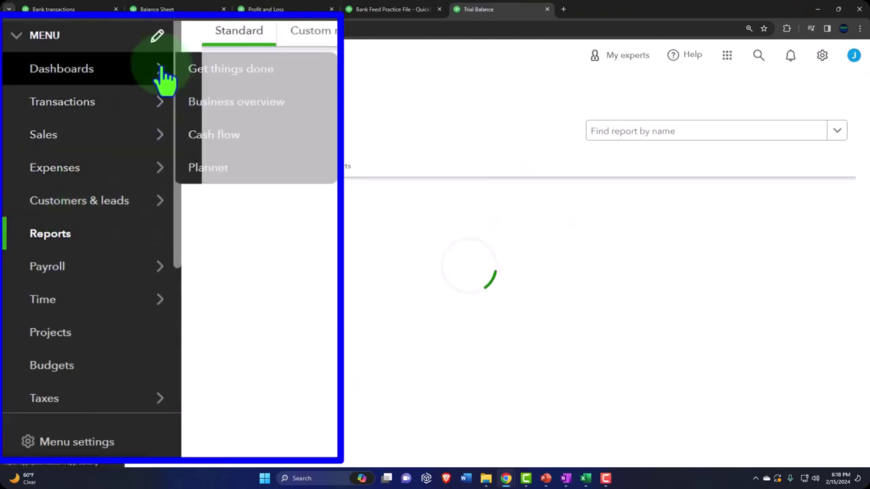
left_click(141, 57)
scroll(194, 244, "down", 15)
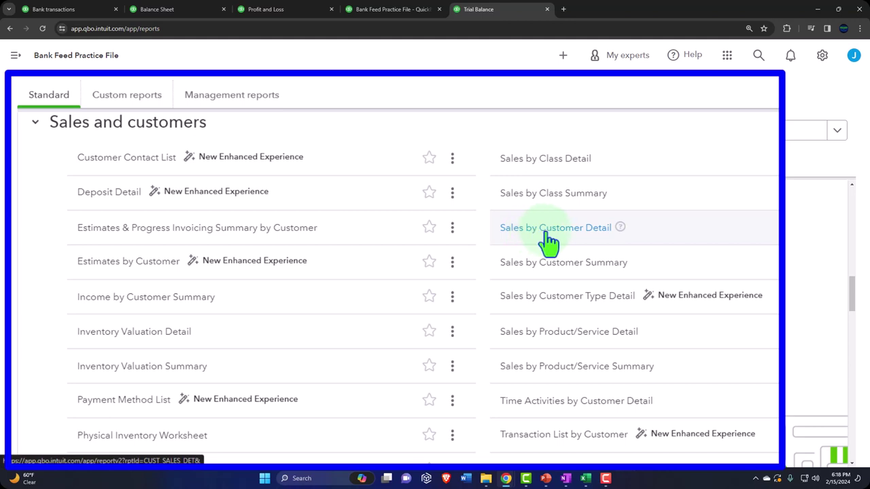
- Open the Sales by Customer Detail and Sales by Product/Service Detail reports in new browser tabs
right_click(443, 275)
left_click(479, 130)
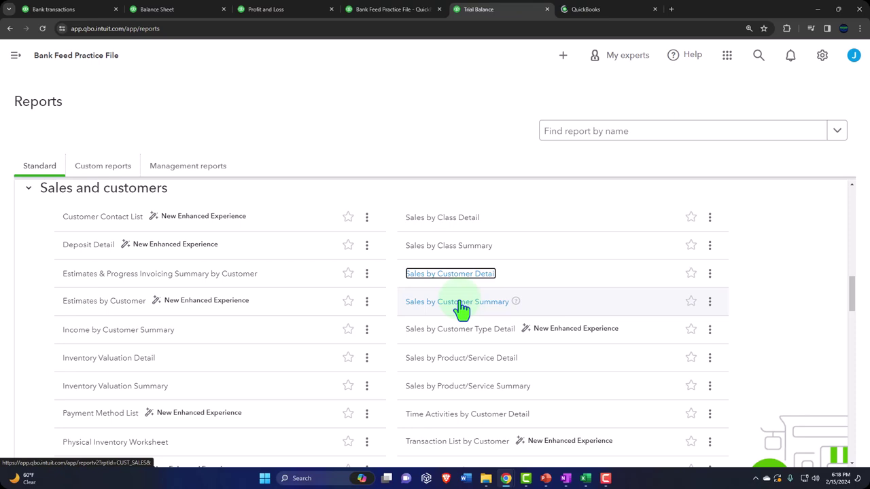
right_click(460, 364)
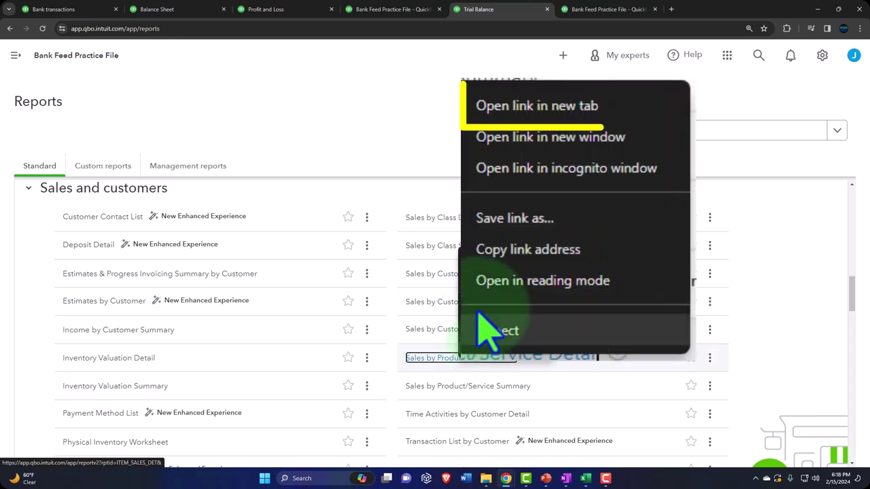
left_click(506, 121)
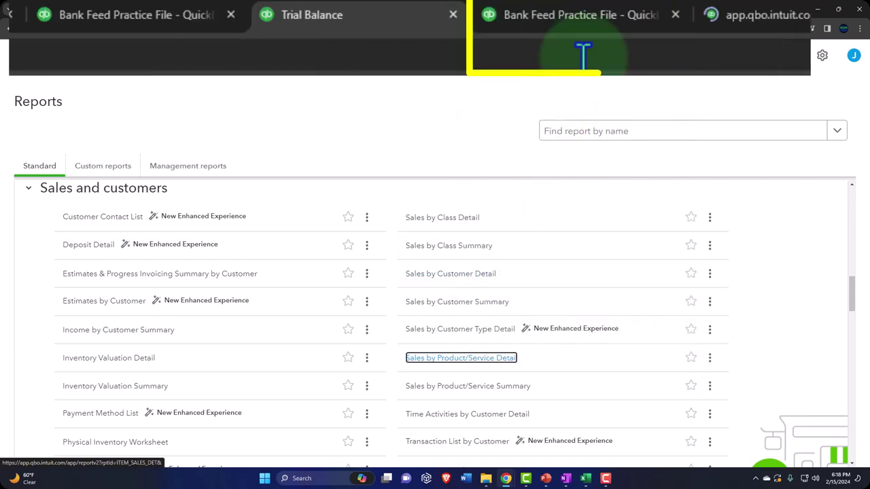
- Run the Sales by Customer Detail report for 01/01/2024 to 03/31/2024 and examine the sales listed under each customer
left_click(573, 24)
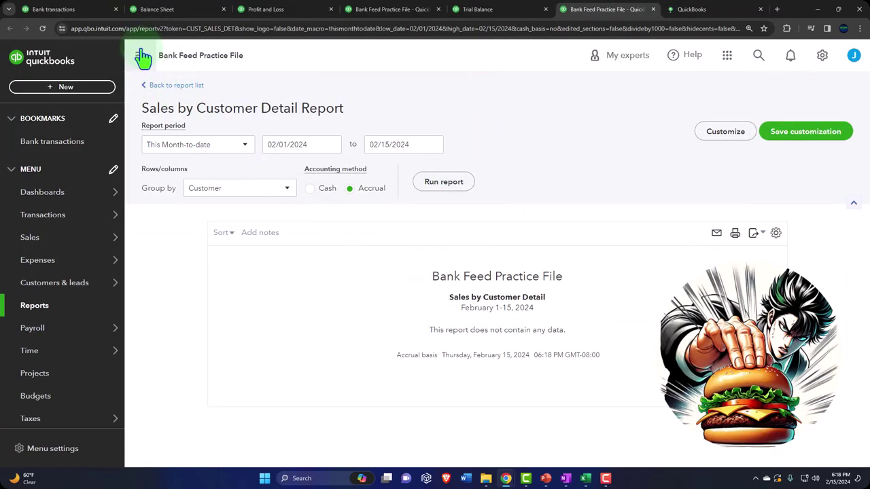
left_click(174, 144)
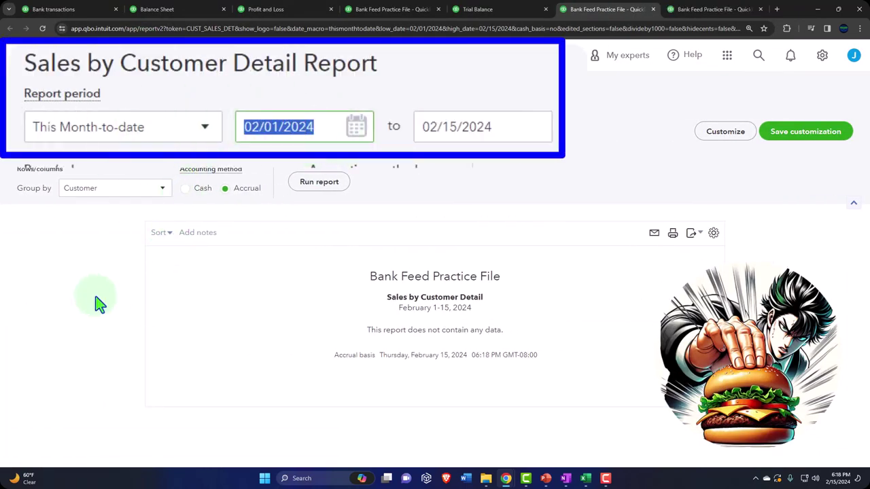
type("01")
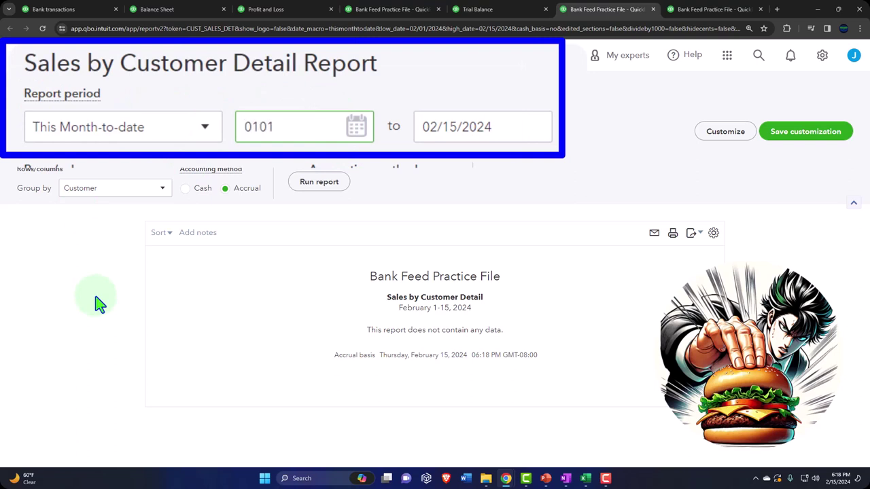
type("/01/2024")
key("Tab")
type("03/31/")
type("2")
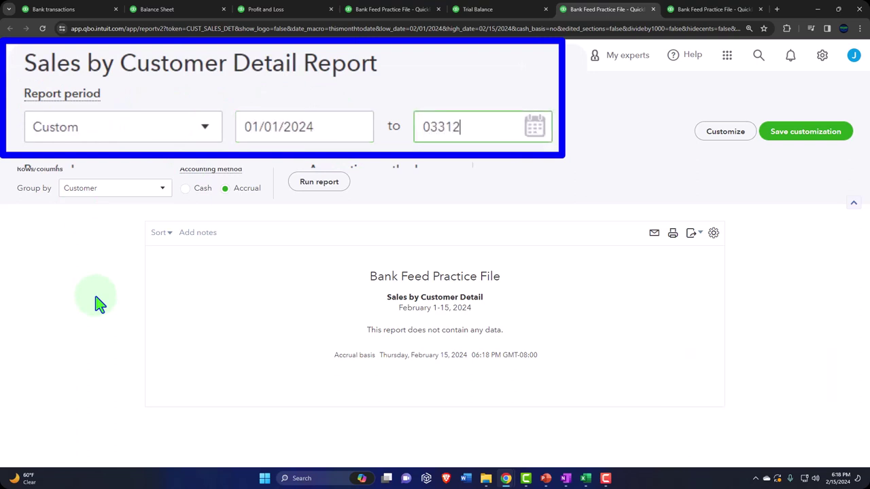
type("024")
left_click(302, 188)
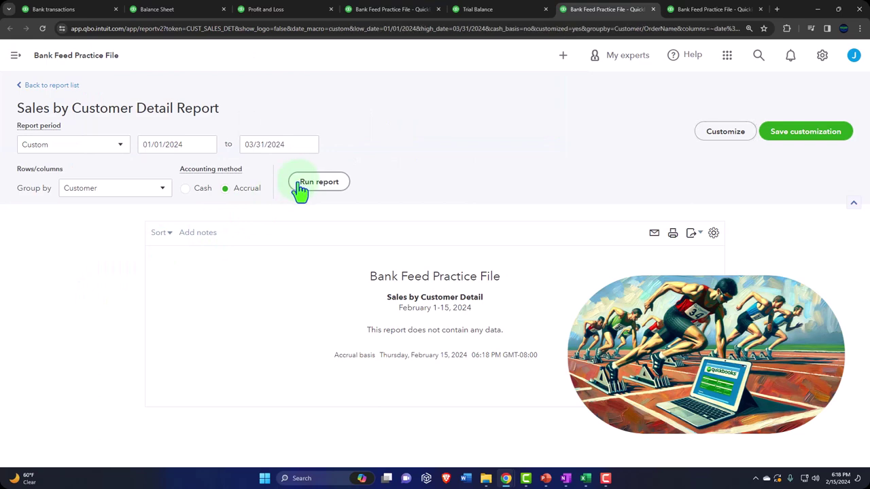
scroll(301, 193, "down", 2)
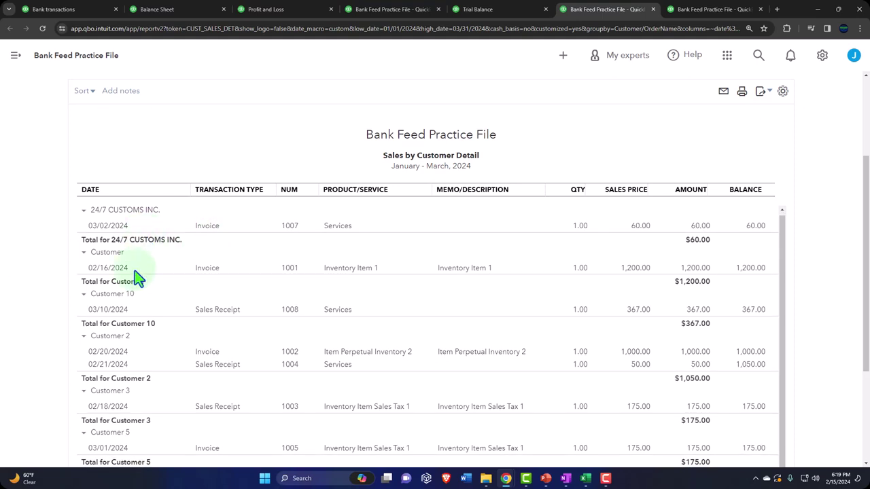
scroll(136, 277, "down", 3)
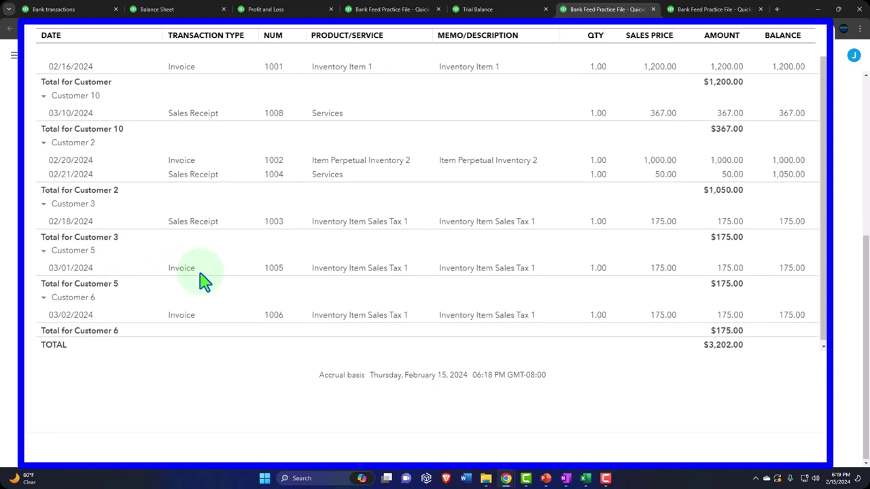
scroll(207, 272, "up", 3)
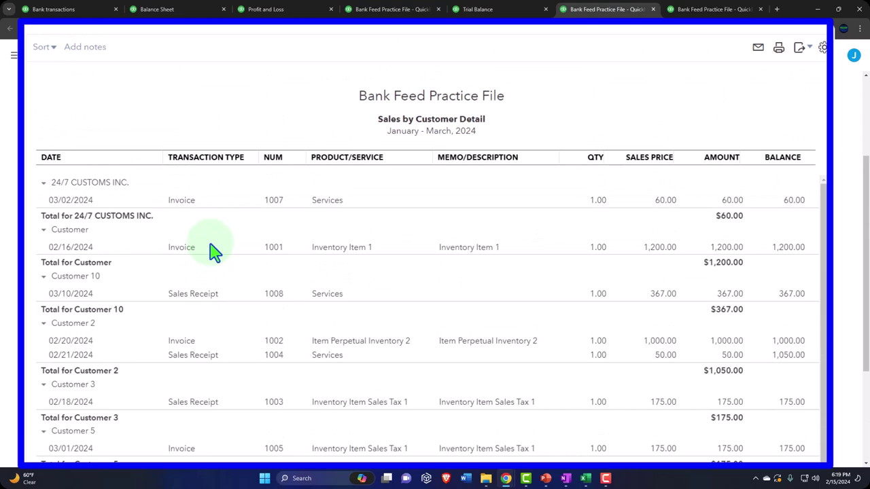
- Run the Sales by Product/Service Detail report for 01/01/2024 to 03/31/2024 and examine the Services sales and total
left_click(713, 9)
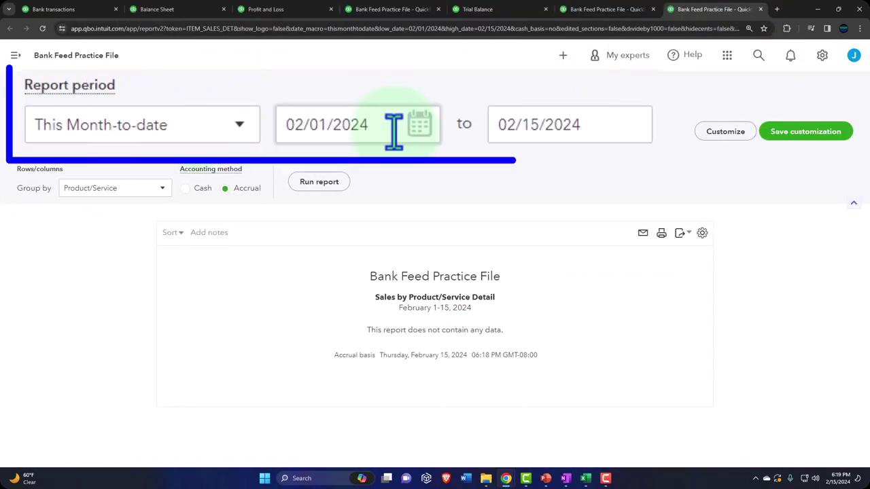
left_click(394, 131)
type("010124")
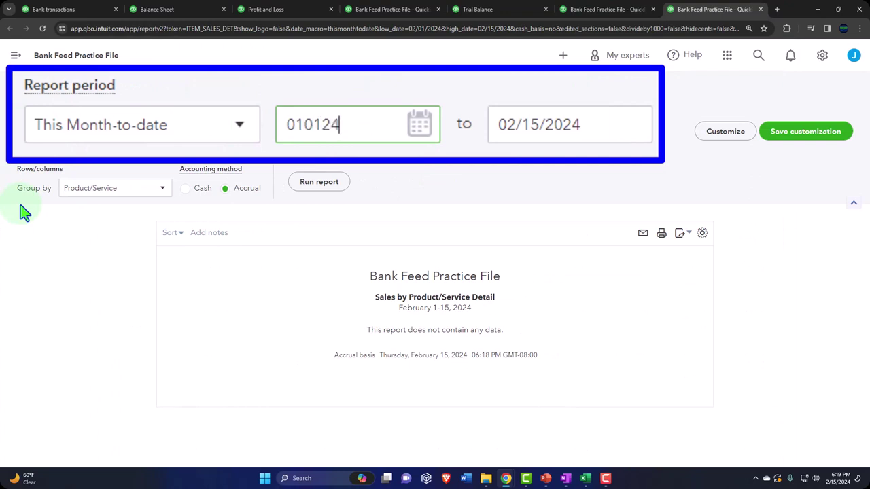
key("Tab")
type("0")
type("3/31/2024")
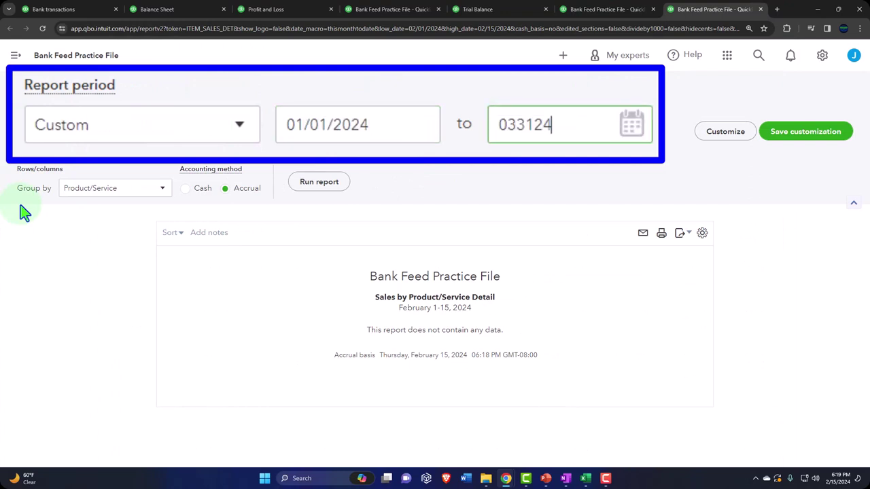
key("Tab")
left_click(299, 185)
scroll(258, 263, "down", 2)
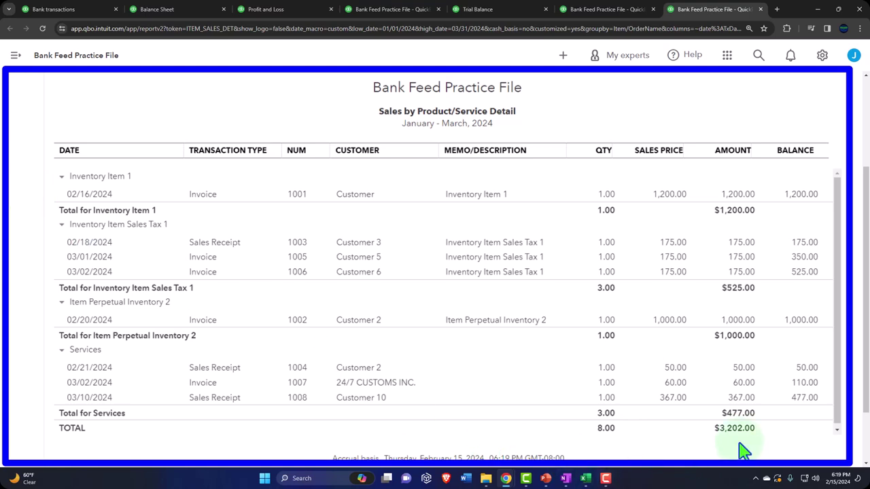
- Compare the total of the Sales by Customer Detail report with the income on the Profit and Loss report
left_click(607, 10)
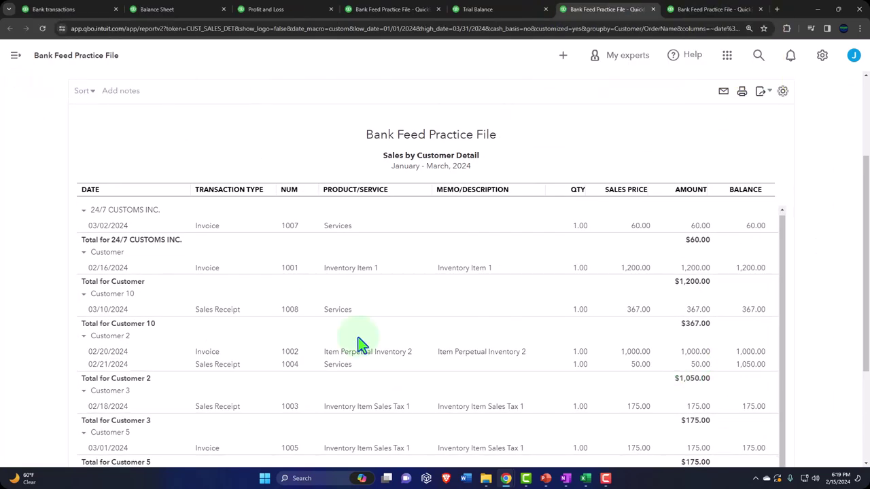
scroll(360, 344, "down", 3)
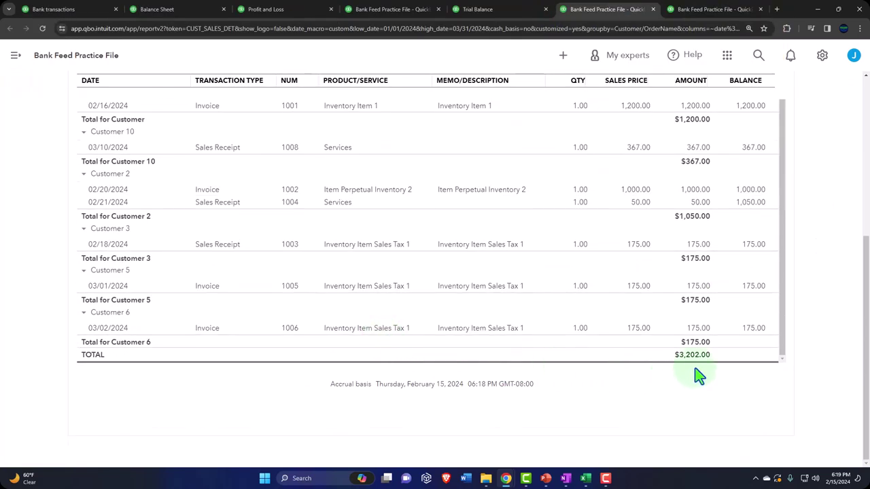
left_click(714, 9)
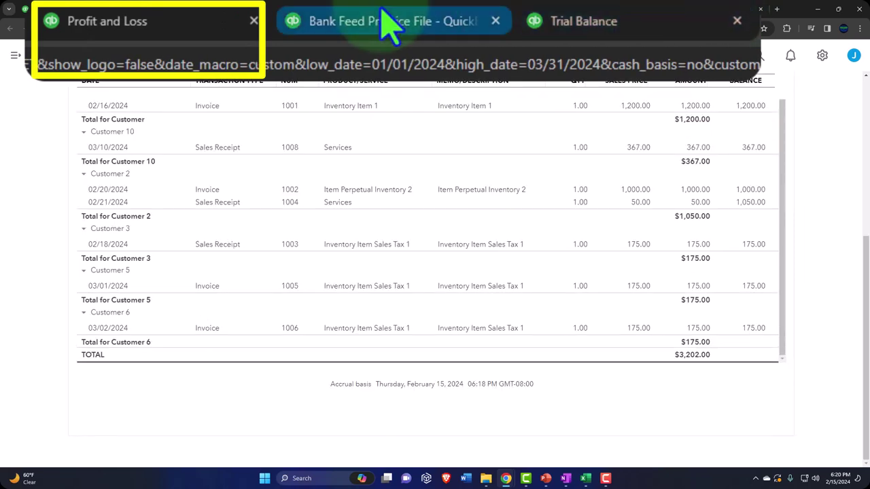
left_click(386, 25)
left_click(158, 26)
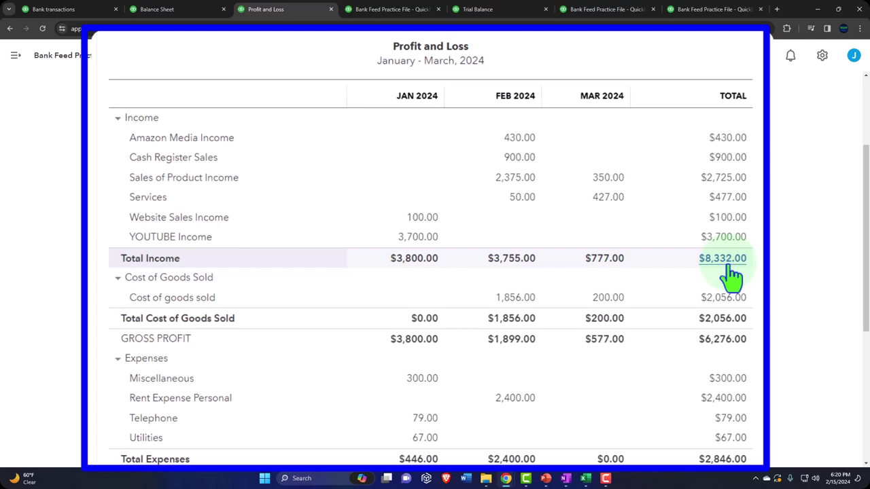
- Open the All sales list in the Bank transactions browser tab and view the Customer 10 sales receipt entry
left_click(68, 10)
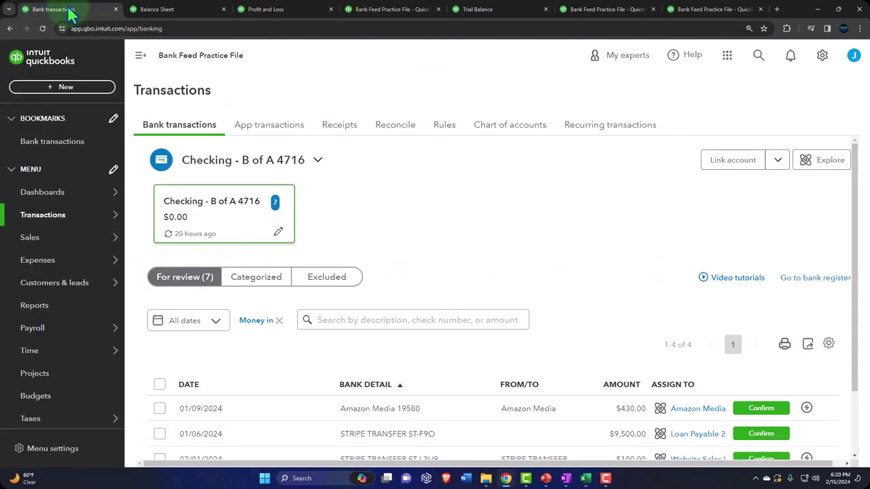
mouse_move(46, 241)
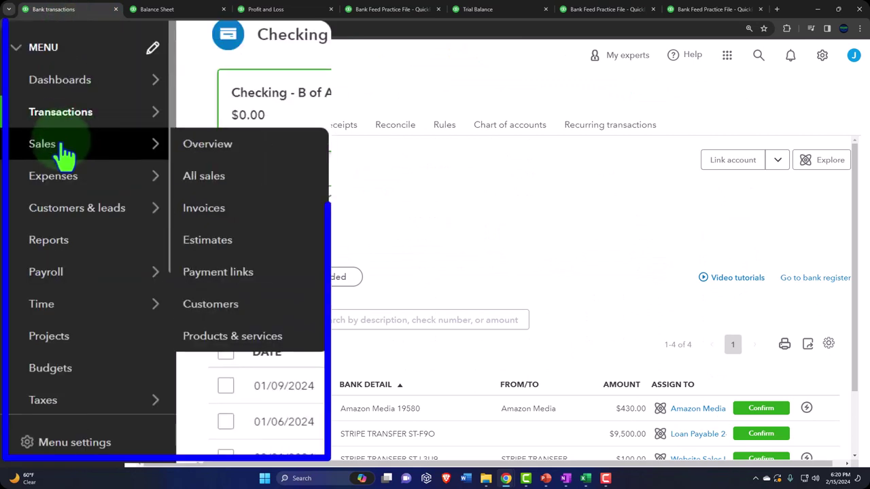
left_click(63, 148)
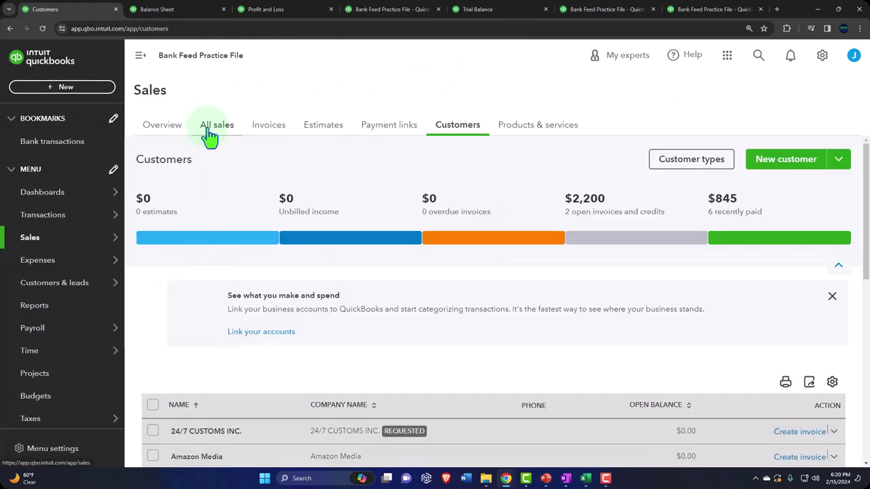
left_click(209, 129)
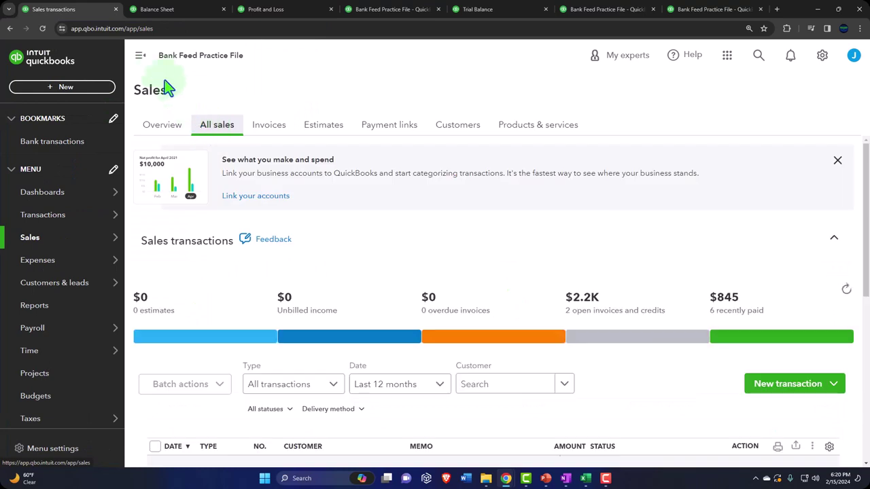
left_click(140, 56)
scroll(116, 271, "down", 1)
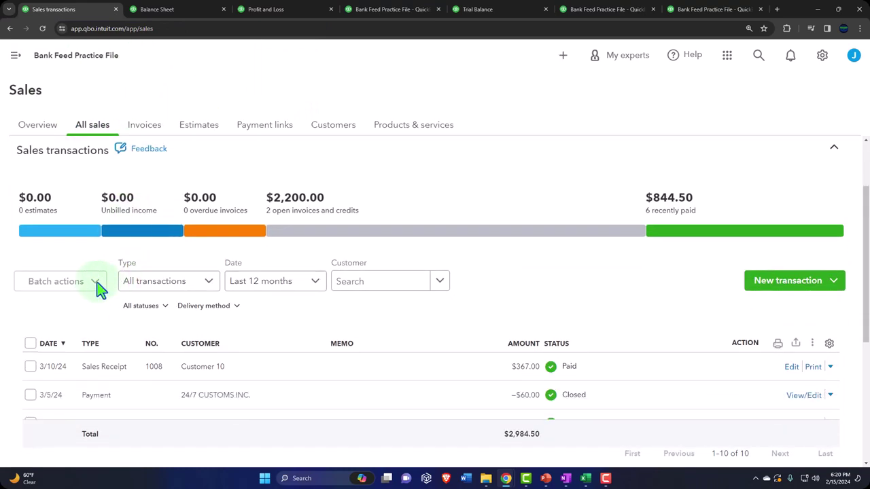
- Filter the sales transactions by the Sales Receipts type and review the listed receipts
left_click(194, 284)
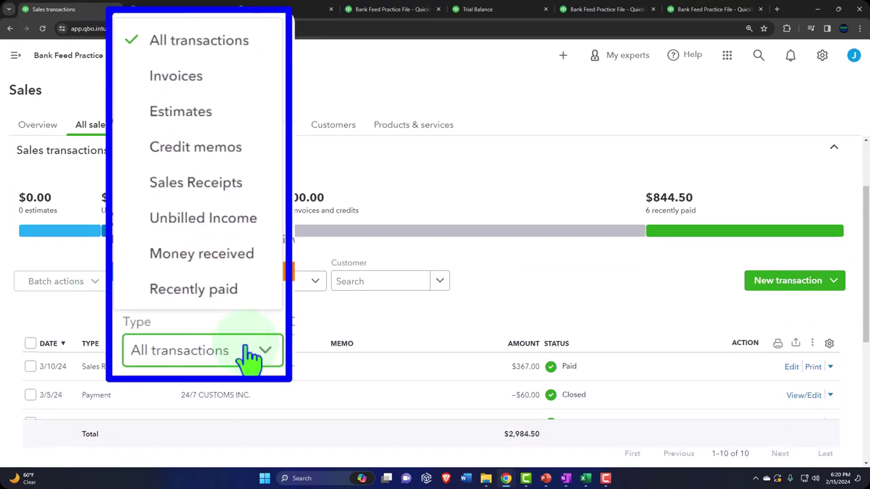
left_click(211, 187)
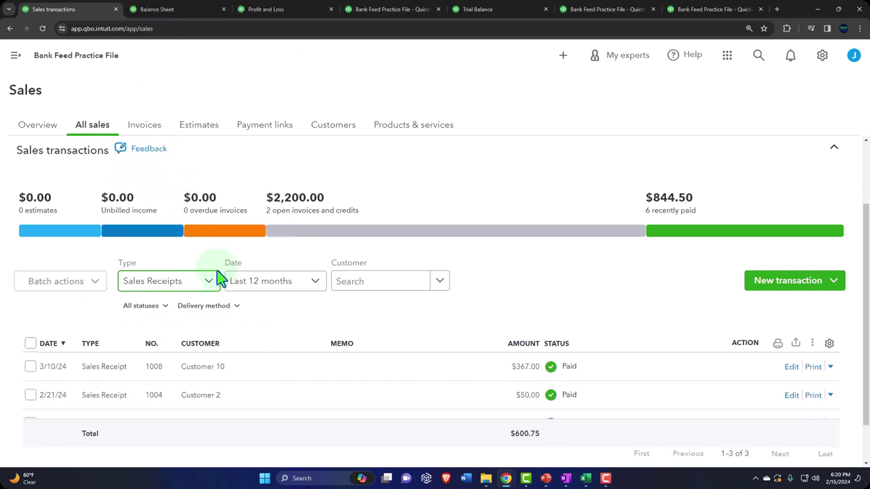
scroll(227, 375, "down", 1)
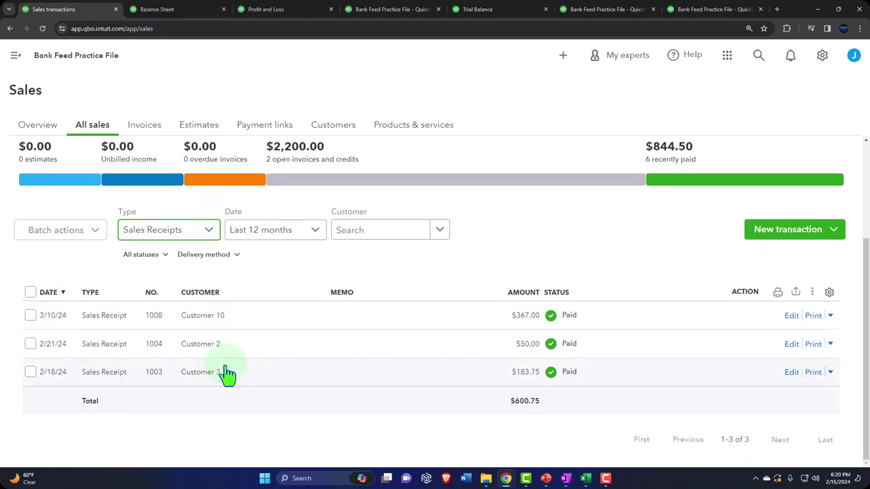
scroll(227, 374, "up", 2)
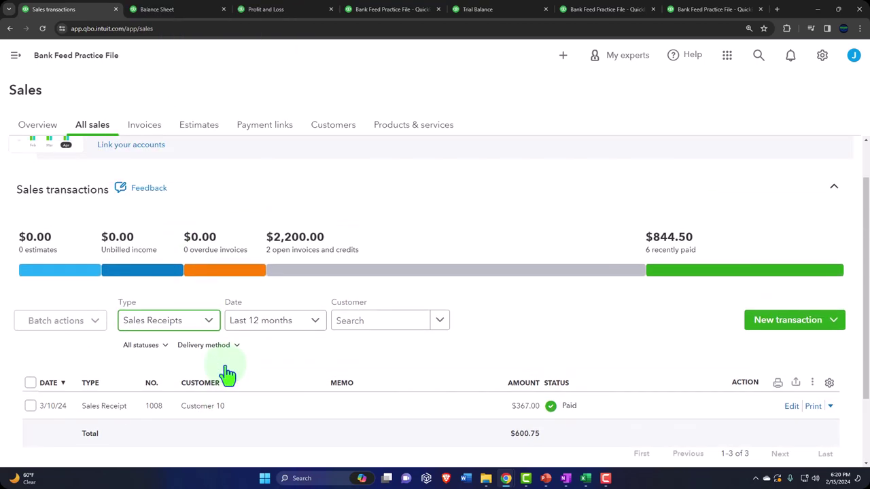
- Open the customer list and look through the customers and their open balances
left_click(333, 125)
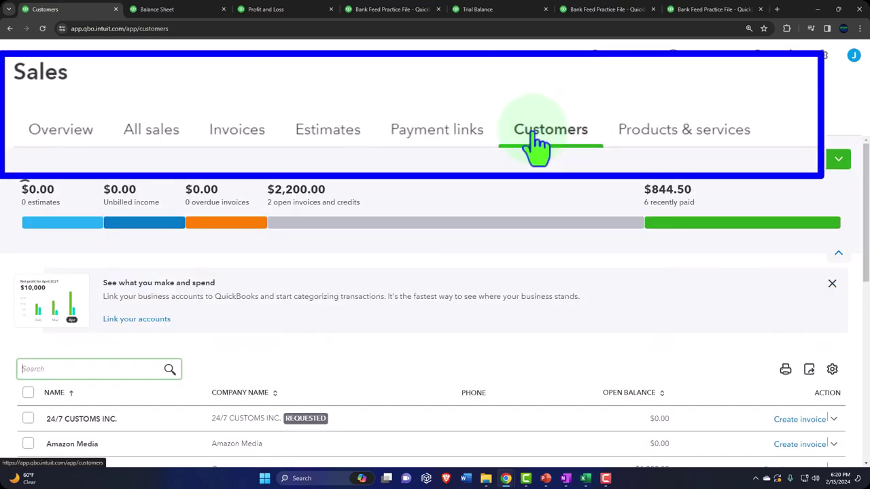
scroll(312, 208, "down", 5)
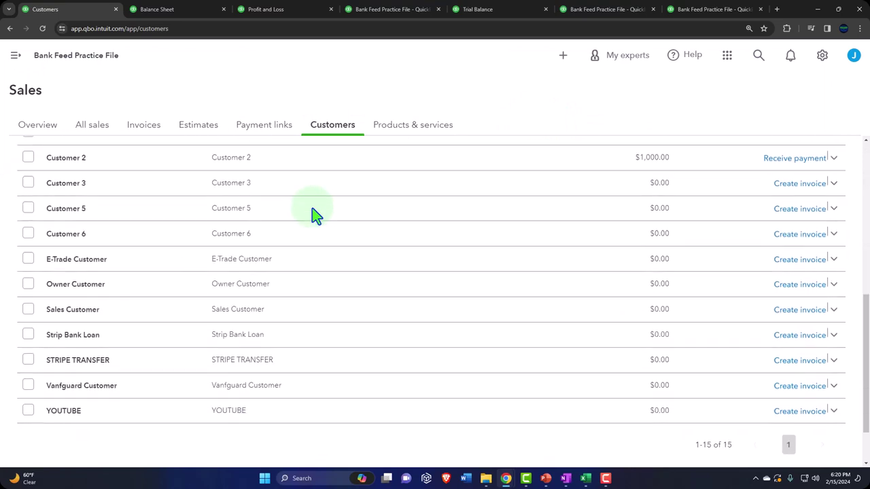
scroll(305, 351, "up", 4)
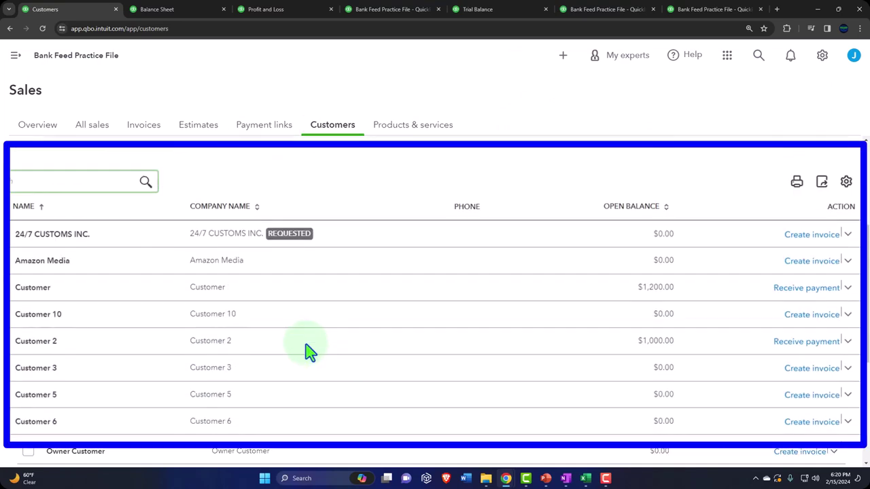
scroll(333, 320, "up", 2)
- Filter the customers to those recently paid and open Customer 10 to view the sales receipt in the transaction list
left_click(685, 237)
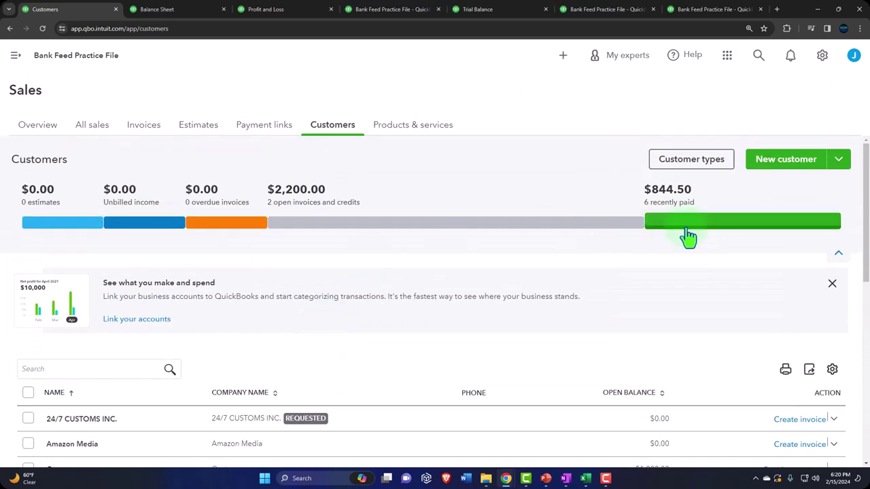
scroll(340, 369, "down", 1)
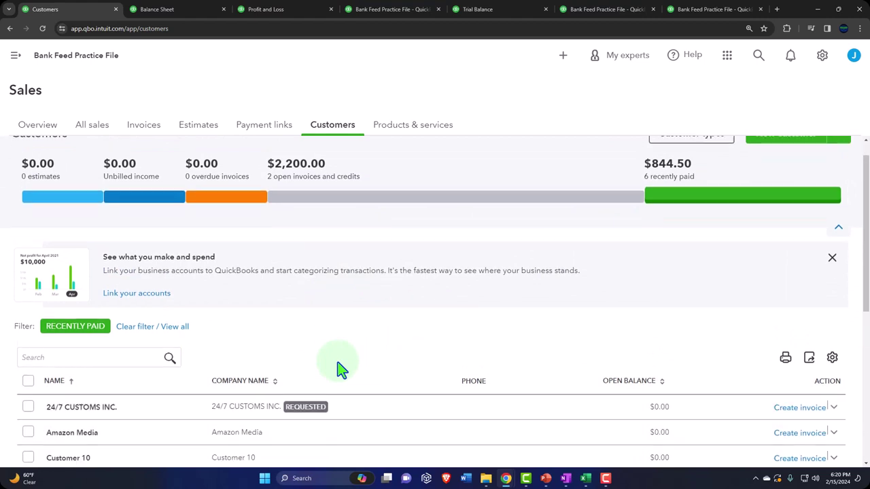
scroll(341, 369, "down", 1)
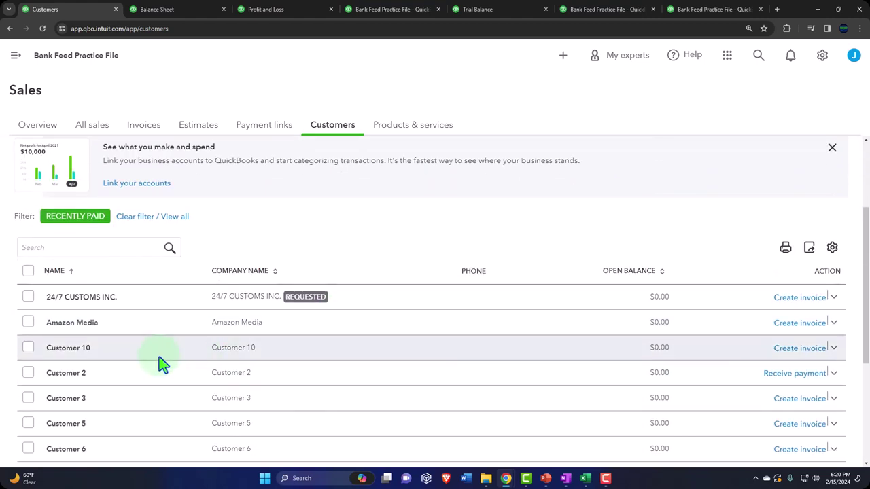
left_click(122, 351)
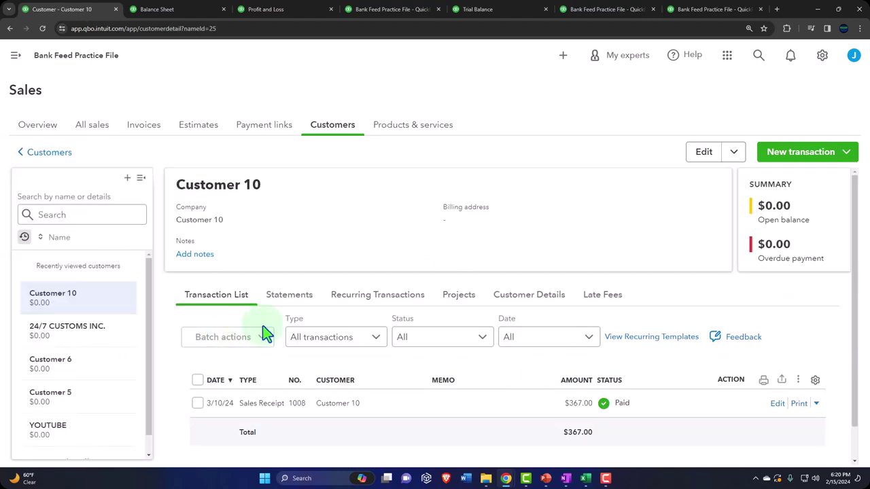
scroll(264, 334, "down", 1)
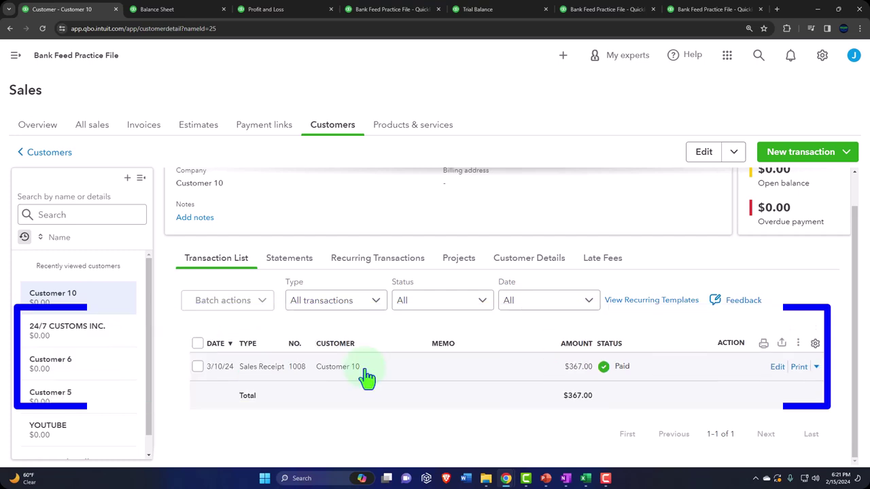
- Open the bank transactions page and examine the checking account's bank feed items waiting for review
left_click(16, 57)
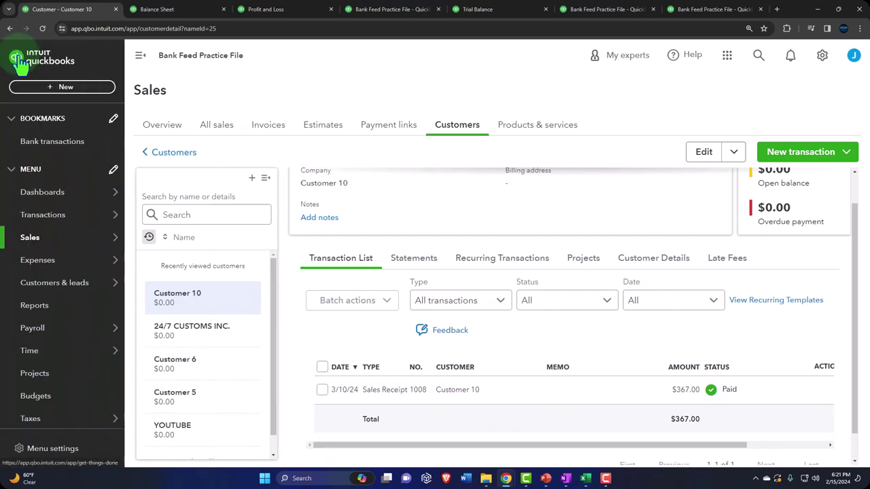
left_click(28, 215)
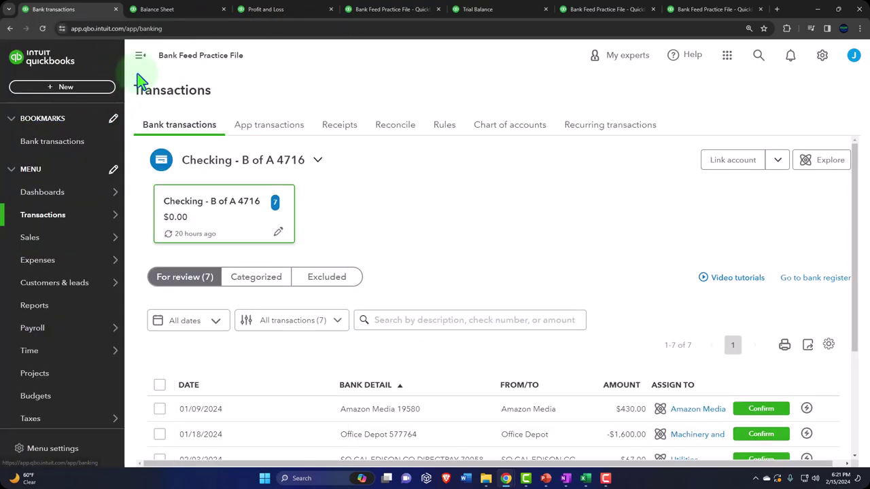
left_click(140, 53)
scroll(321, 262, "down", 2)
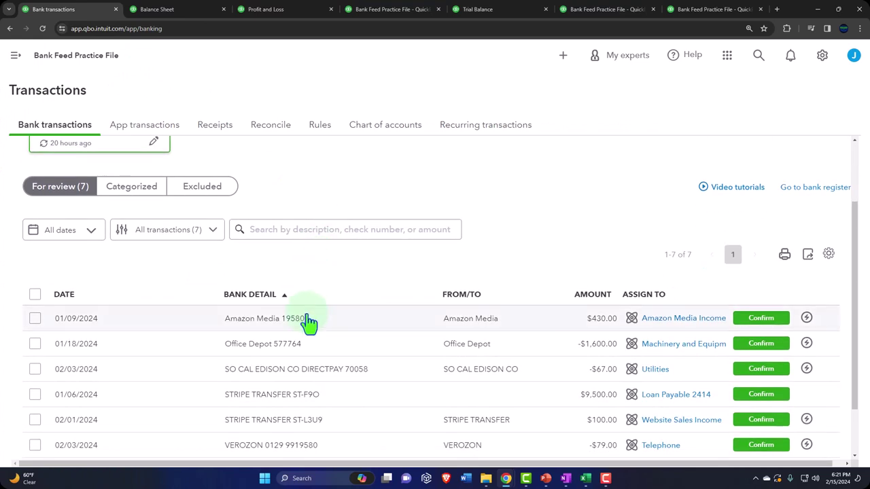
scroll(309, 322, "down", 2)
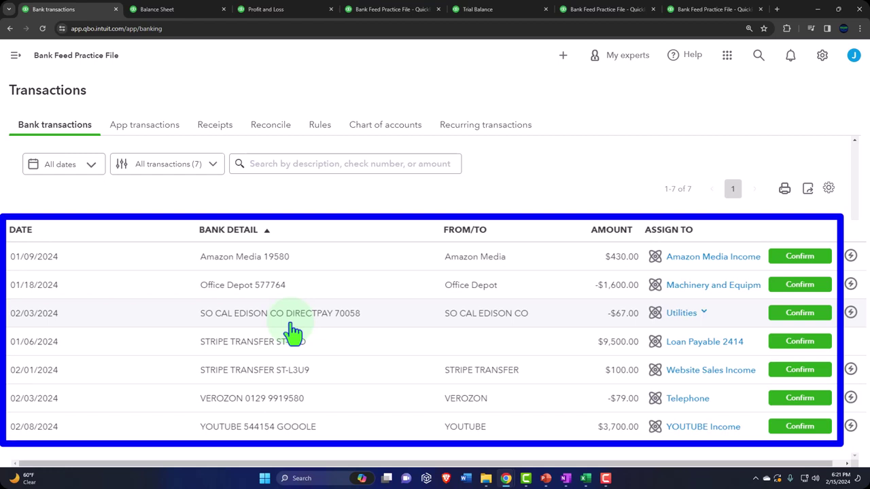
- Start a new sales receipt and add Customer 11 as a new customer on it
left_click(16, 57)
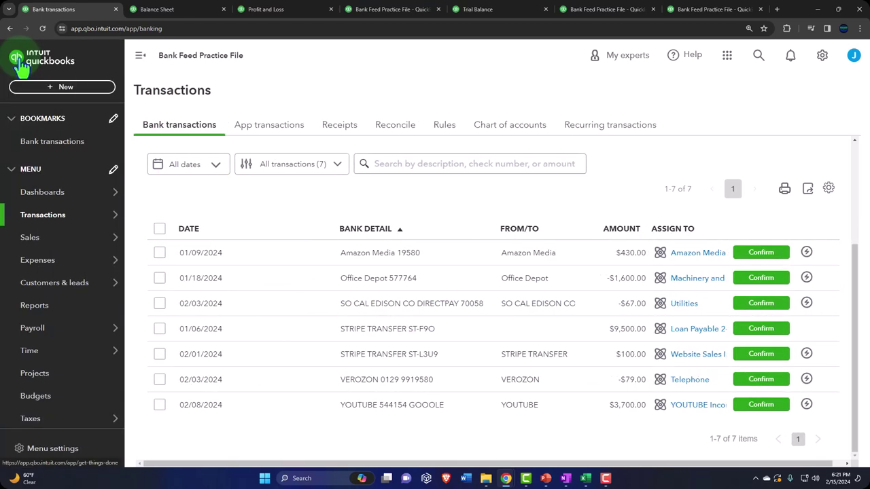
left_click(50, 88)
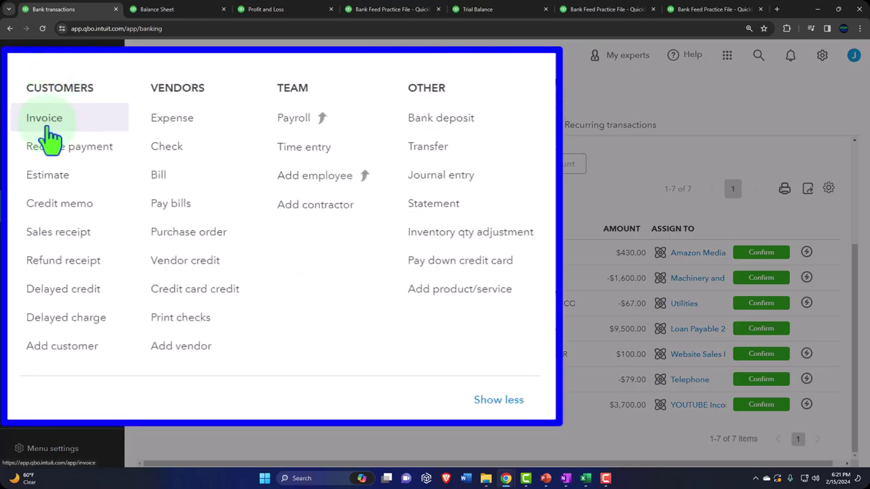
left_click(71, 237)
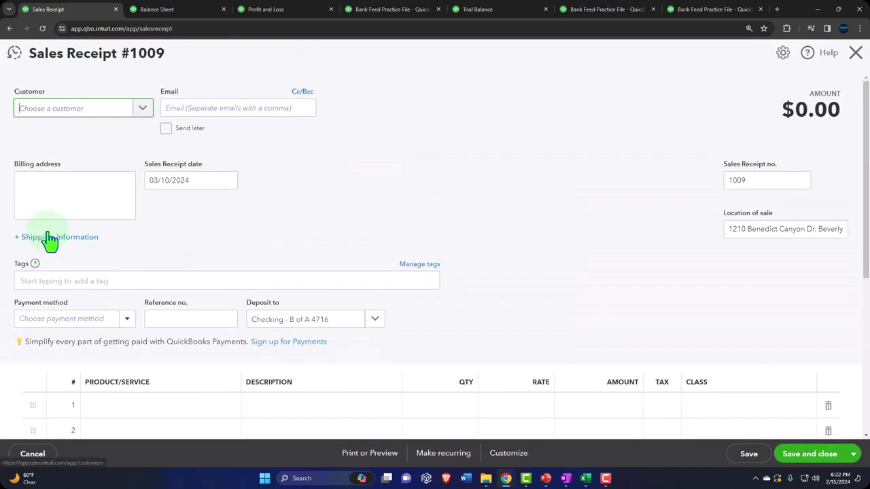
left_click(87, 109)
type("Cus")
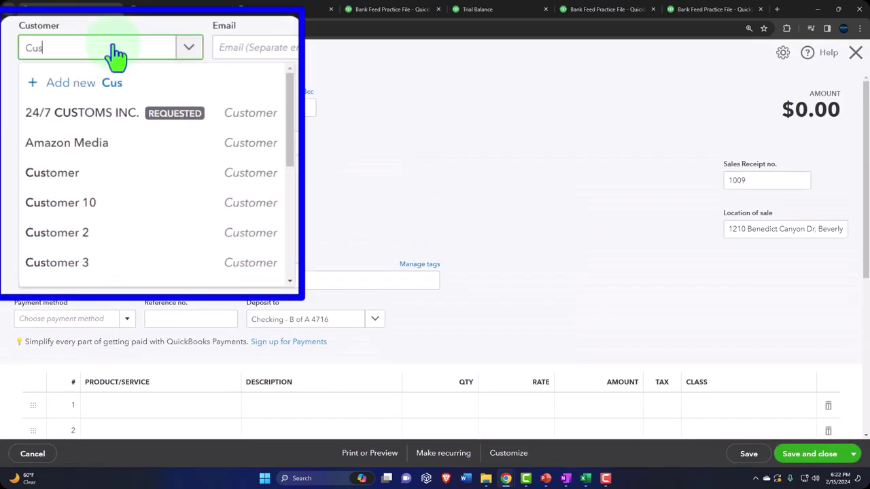
type("tomer 11")
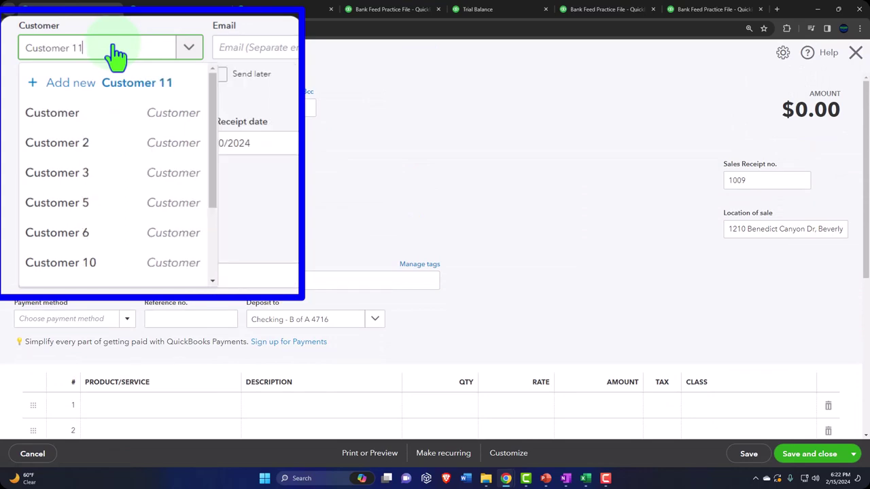
key("Return")
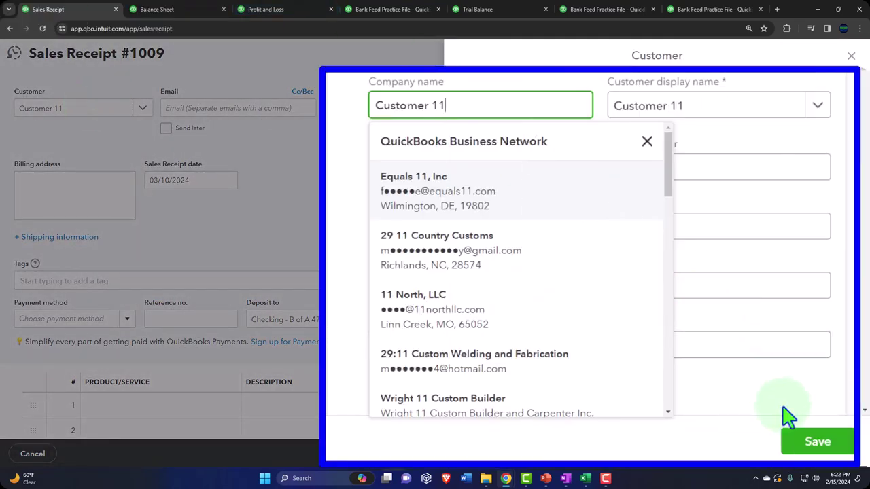
left_click(818, 445)
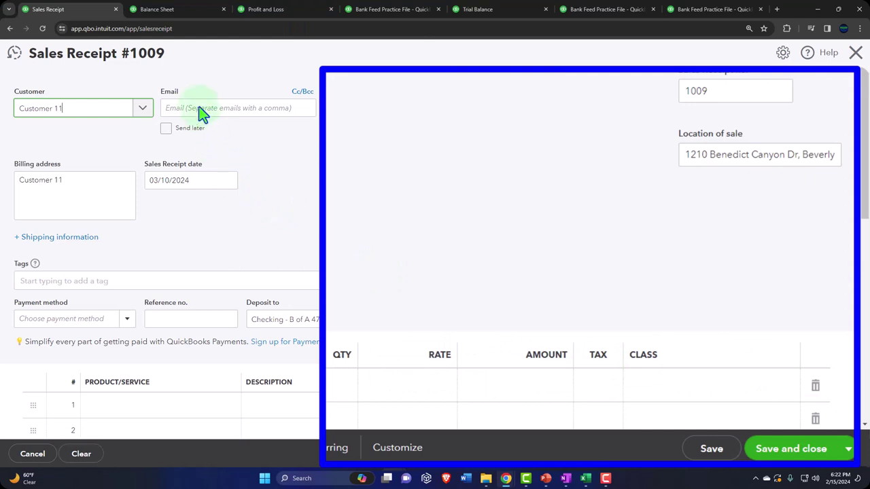
- Set the sales receipt date to 03/11/2024, leaving the email and location of sale as they are
key("Tab")
key("Tab")
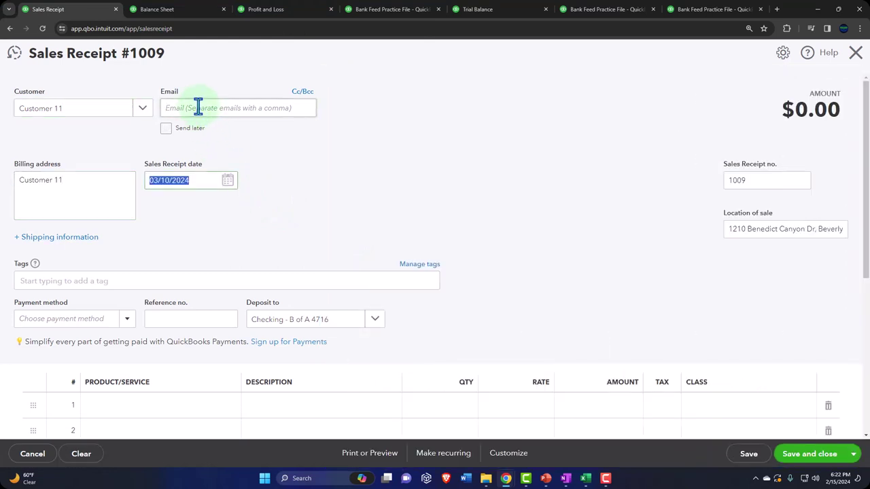
key("Tab")
key("Tab")
key("Tab")
key("Tab")
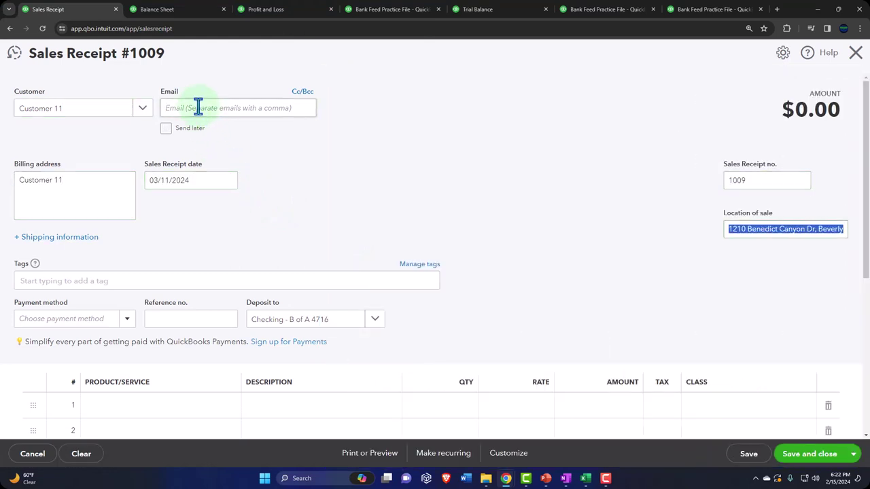
- Set the sales receipt's payment method to Cash and leave the reference number blank
scroll(126, 268, "down", 1)
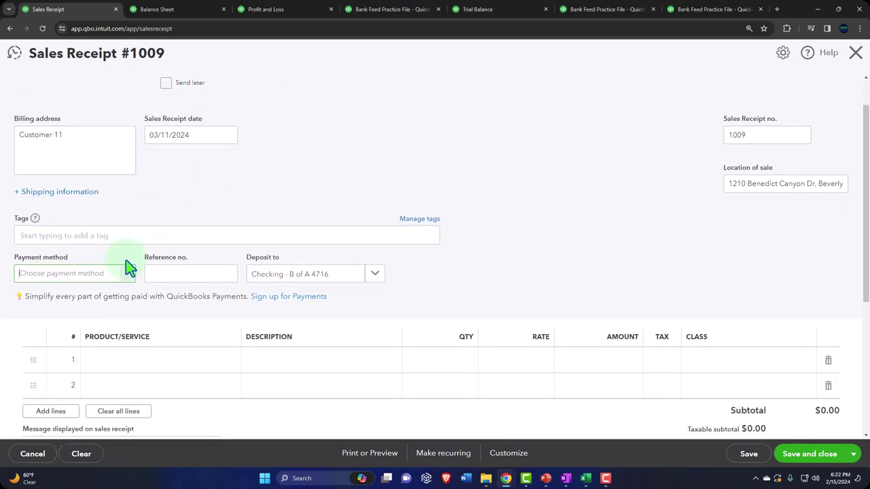
left_click(128, 274)
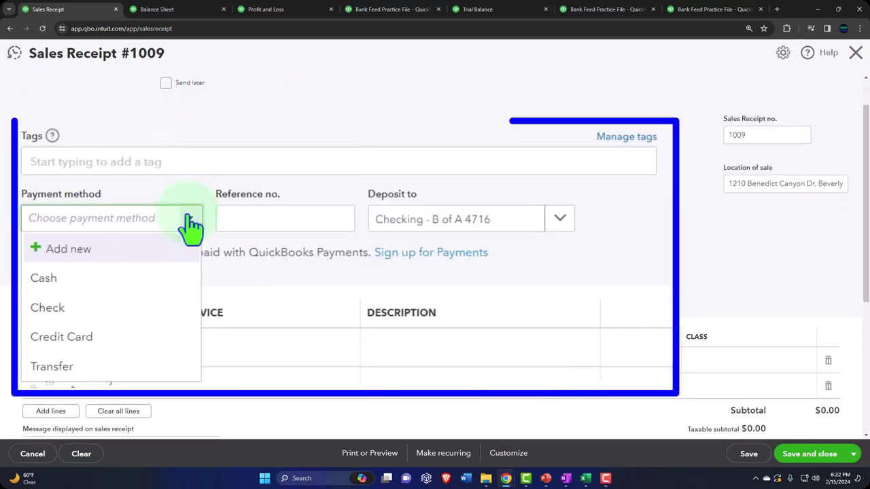
left_click(135, 279)
key("Tab")
key("Tab")
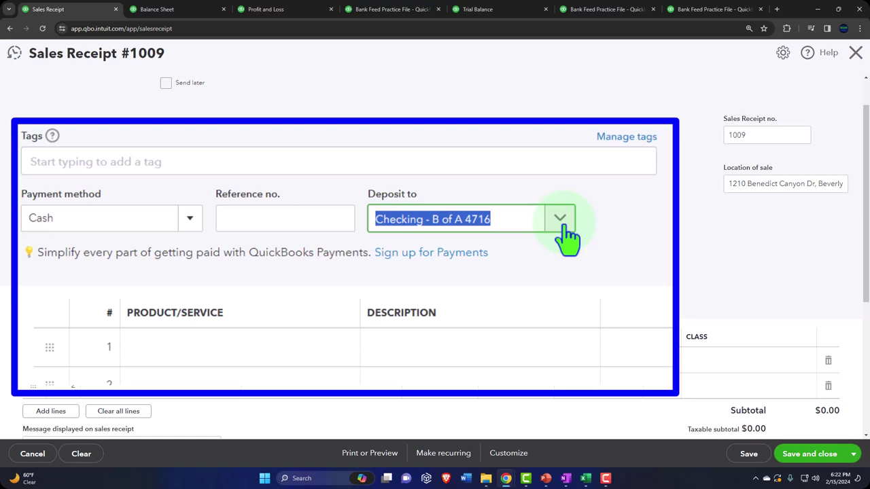
- Change the sales receipt's deposit account to Payments to deposit
scroll(454, 269, "down", 2)
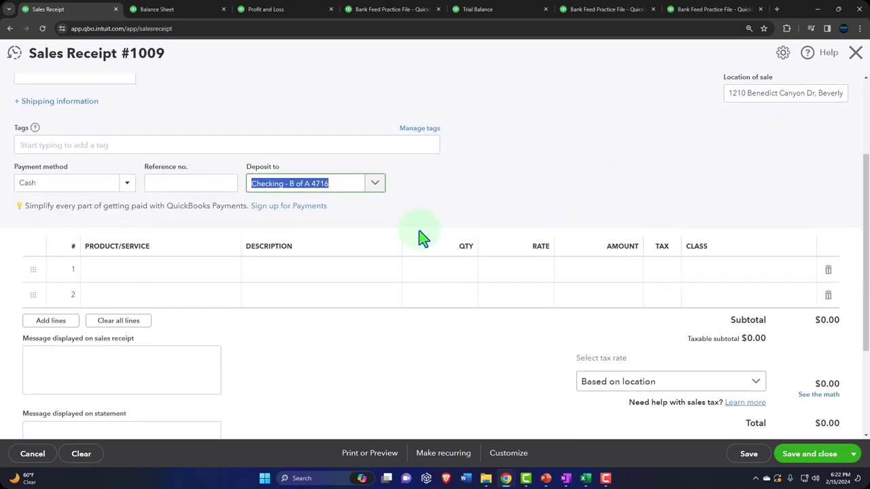
left_click(374, 185)
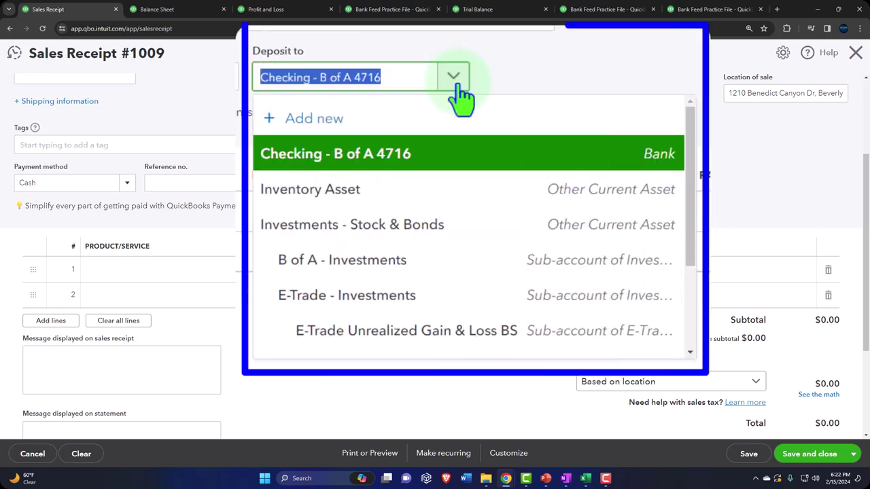
scroll(479, 235, "down", 3)
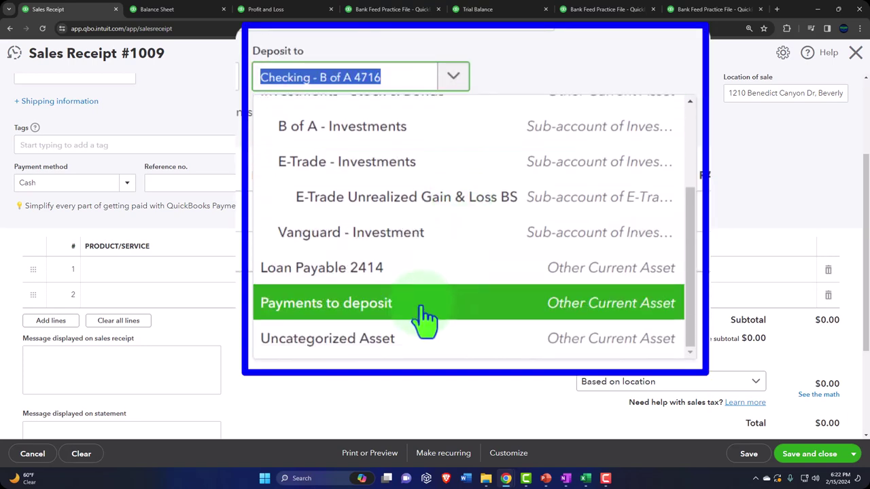
left_click(423, 312)
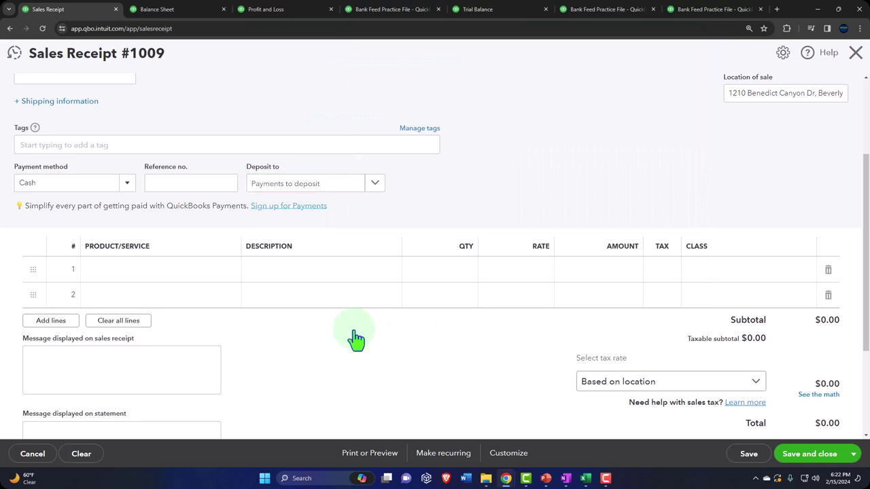
- Add the product Inventory Item Sales Tax 1 to the first line of the sales receipt
key("Tab")
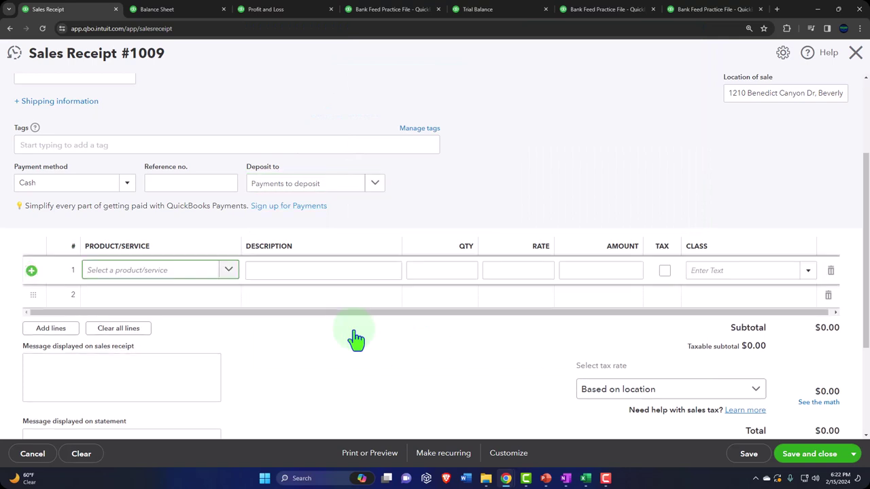
left_click(231, 272)
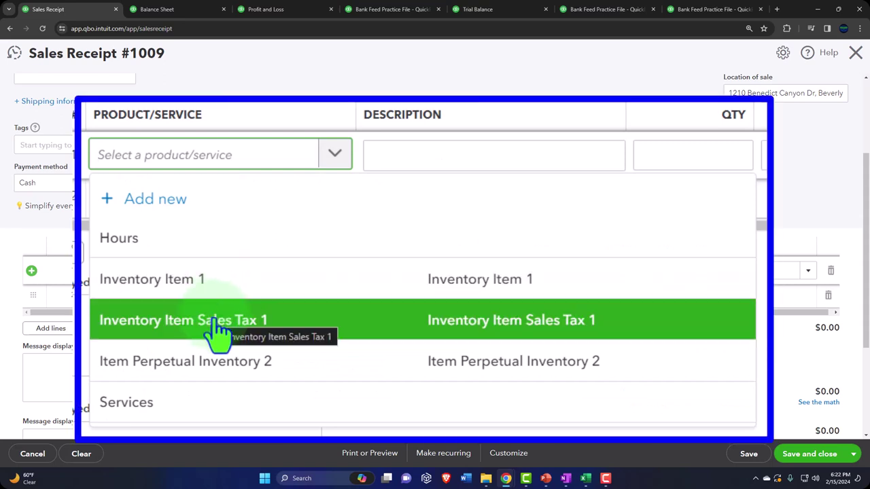
left_click(157, 373)
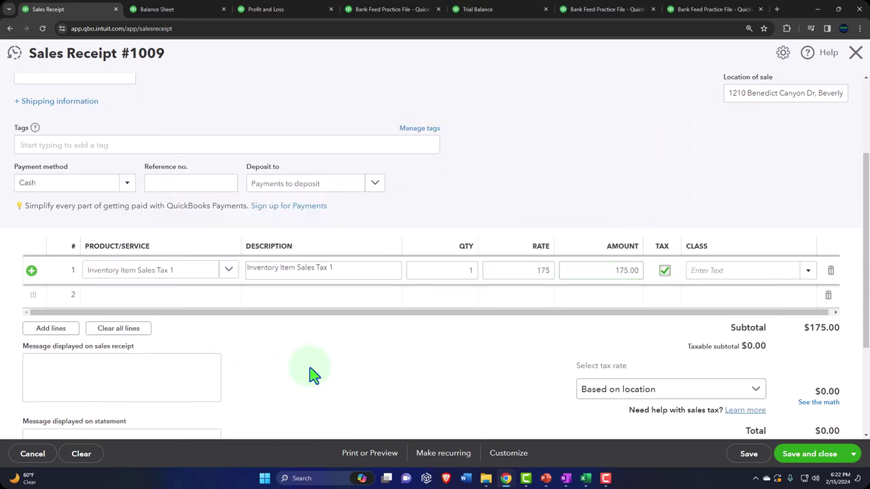
- Finish the first product line and examine how the location-based sales tax on the receipt is calculated
key("Tab")
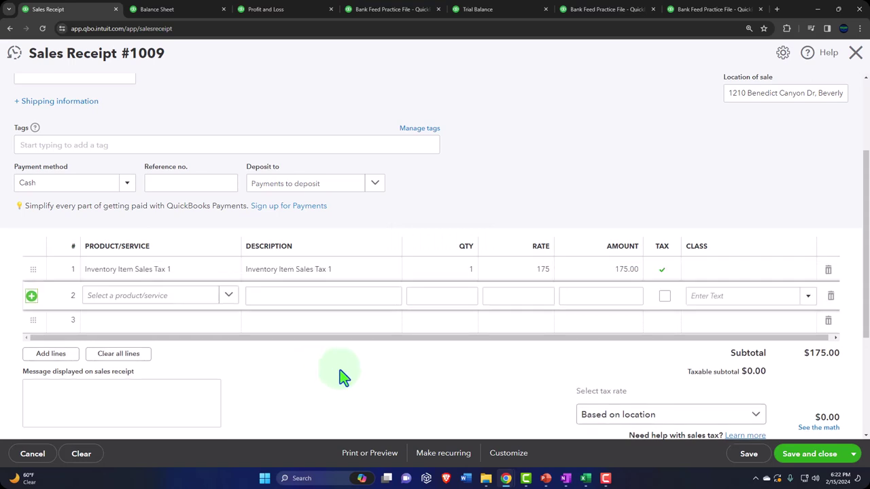
scroll(341, 372, "down", 1)
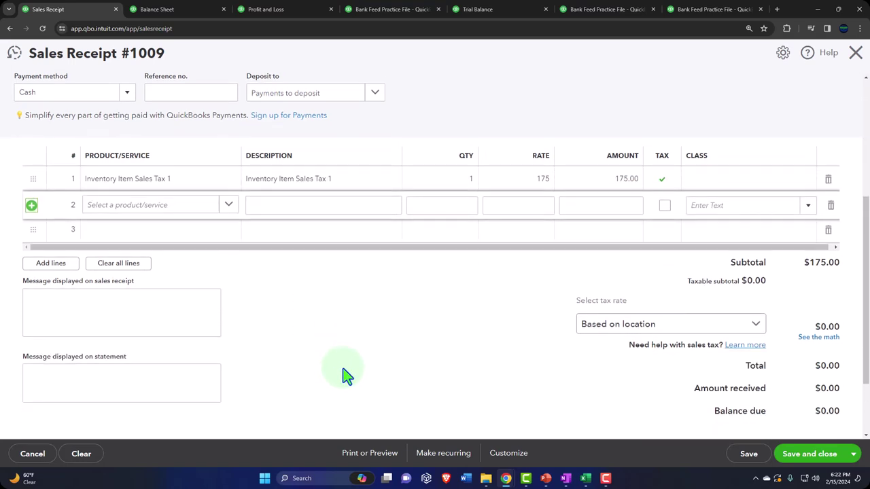
left_click(531, 352)
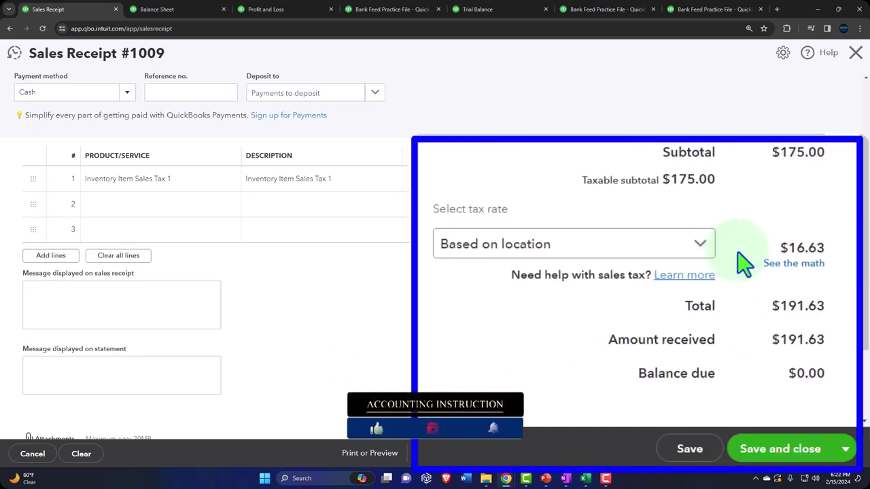
left_click(789, 271)
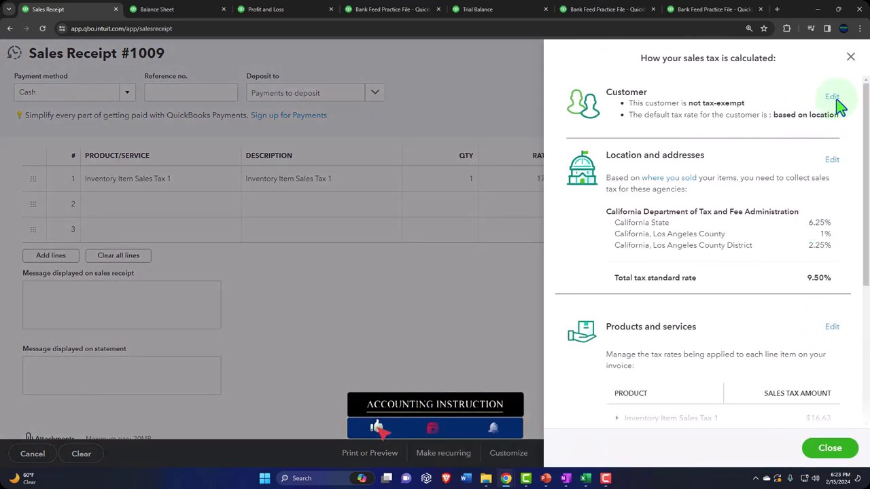
left_click(851, 57)
- Change the sales receipt's tax rate to the custom CA Sales Tax rate of 5% and save the receipt
left_click(753, 316)
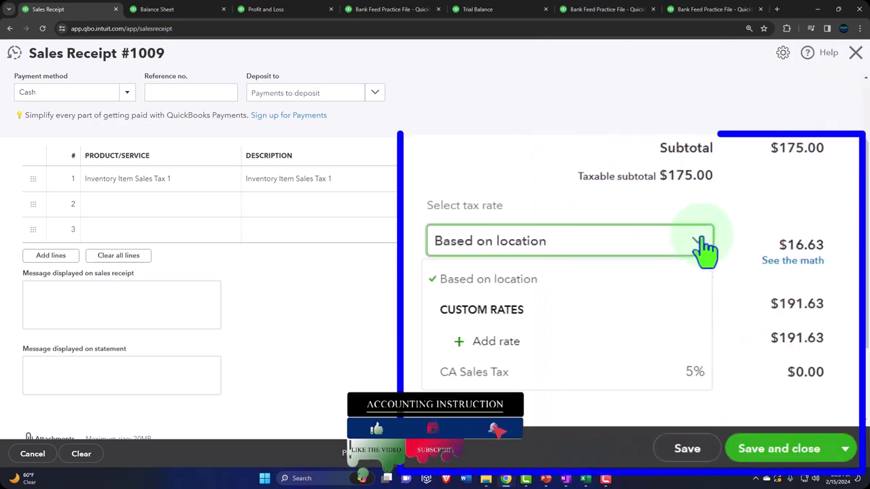
left_click(583, 380)
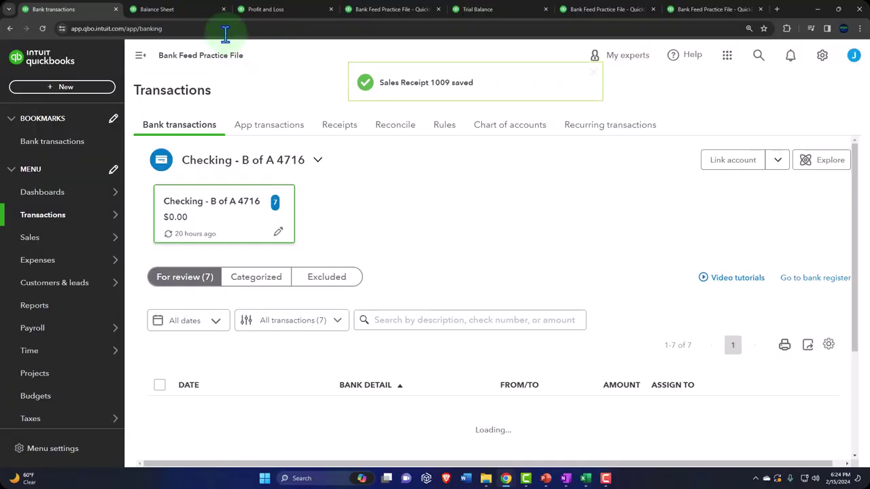
- Rerun the Balance Sheet report for 01/01/2024 to 03/31/2024
left_click(190, 12)
scroll(286, 146, "up", 3)
left_click(511, 188)
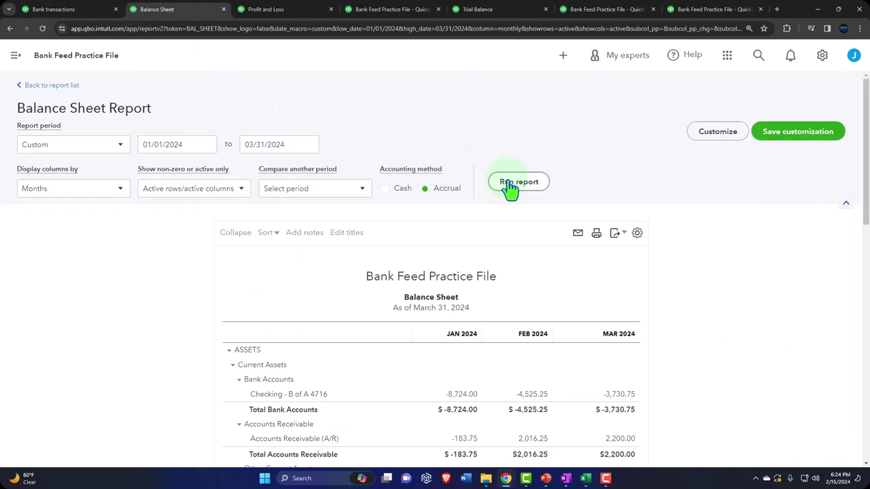
- Review the March 2024 transactions behind Payments to deposit on the Balance Sheet and return to the report
scroll(262, 278, "down", 2)
key("ctrl+plus")
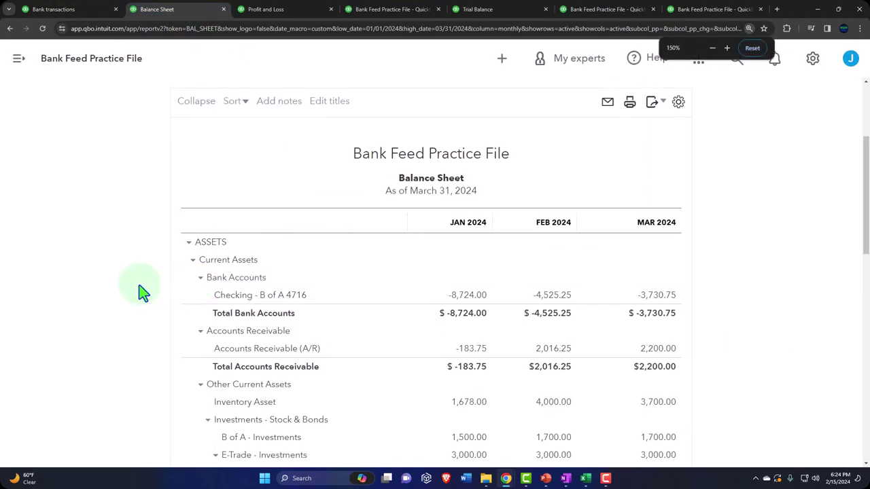
scroll(140, 291, "down", 1)
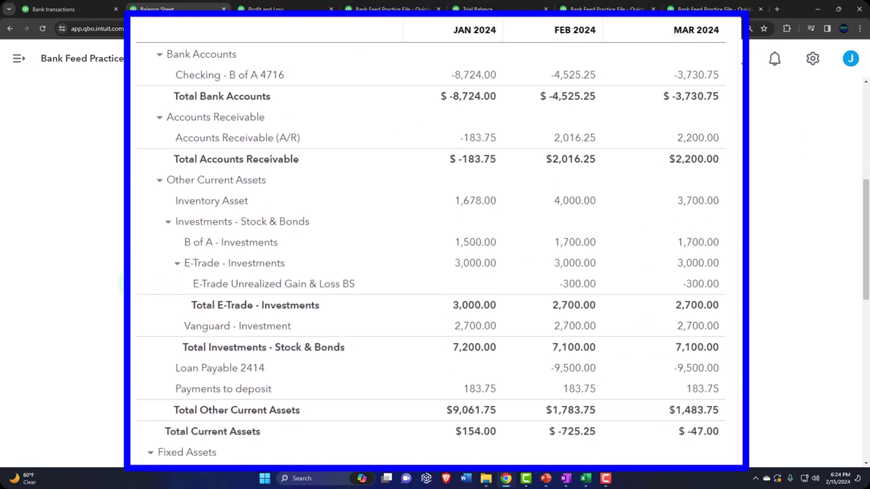
scroll(248, 390, "down", 1)
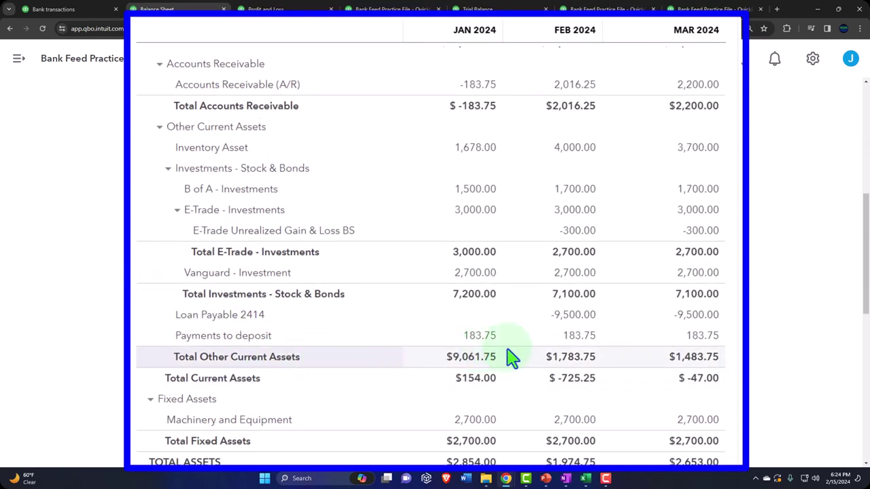
left_click(696, 341)
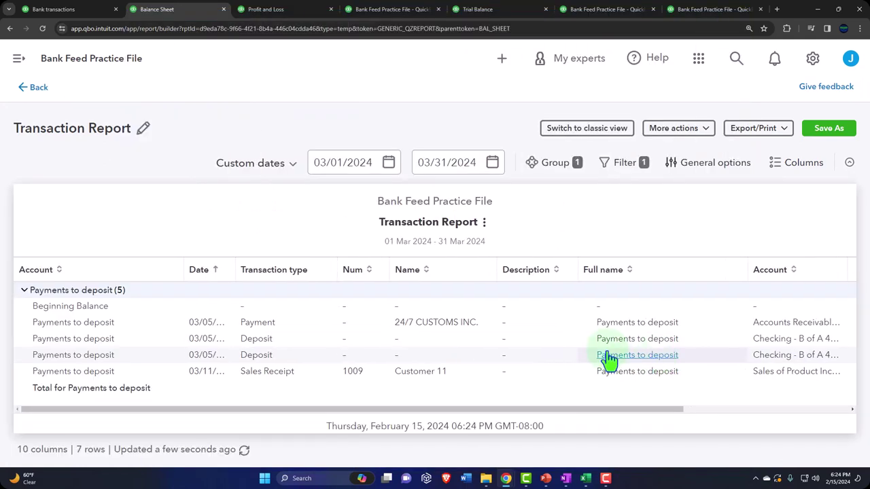
key("ctrl+minus")
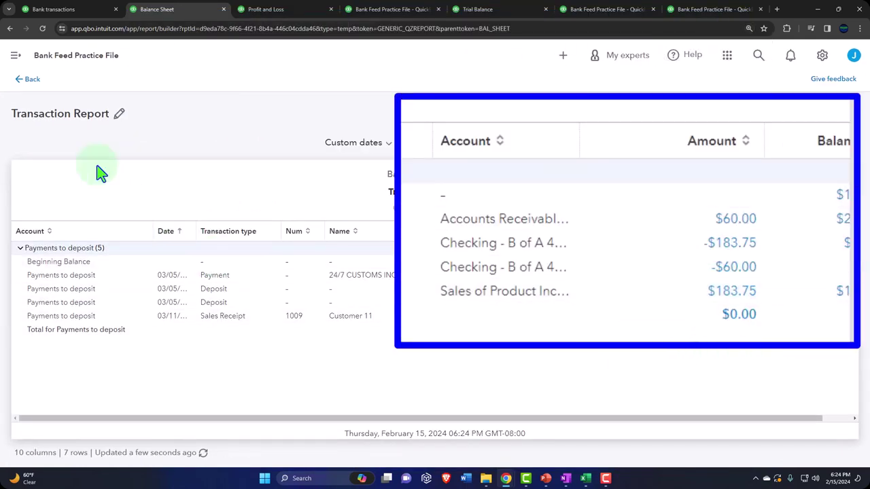
left_click(31, 82)
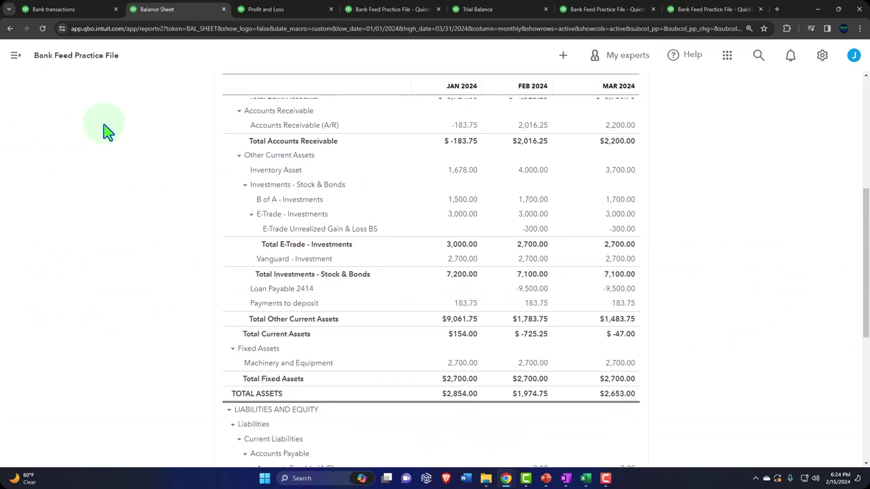
- Rerun the Profit and Loss report for 01/01/2024 to 03/31/2024
left_click(266, 10)
scroll(516, 224, "up", 3)
left_click(547, 195)
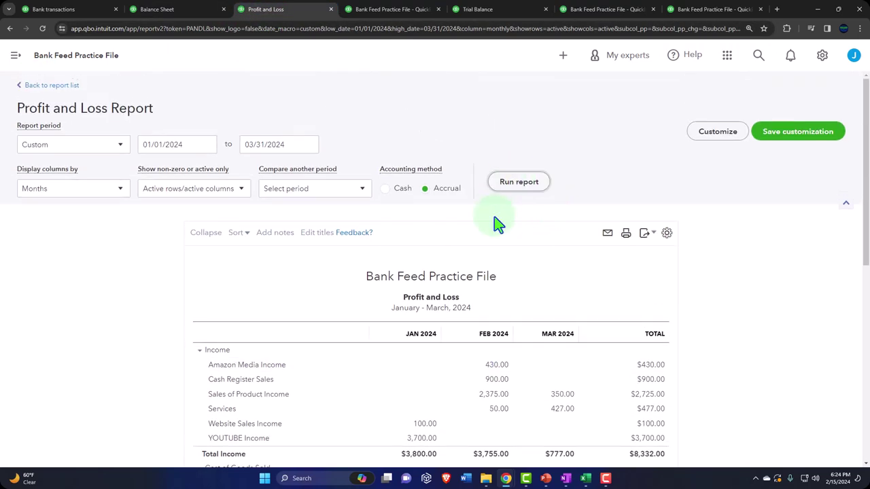
- Review the transactions behind the Sales of Product Income total and return to the Profit and Loss report
scroll(496, 247, "down", 2)
key("ctrl+plus")
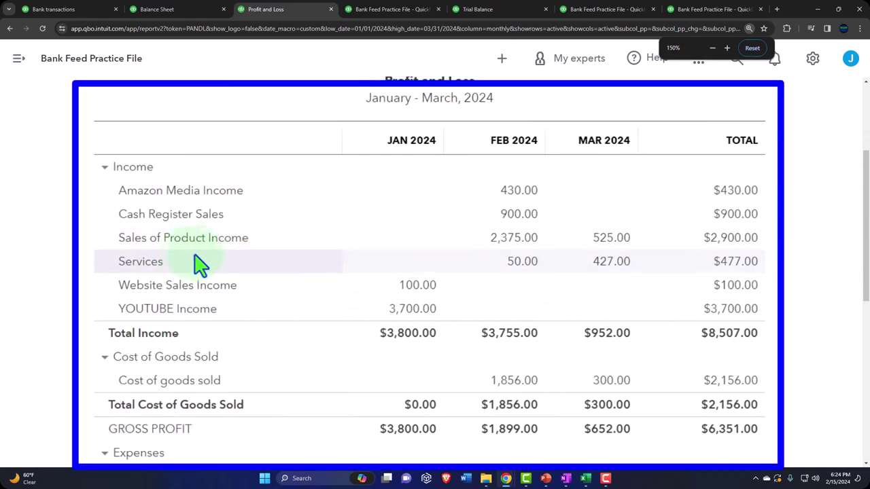
left_click(723, 238)
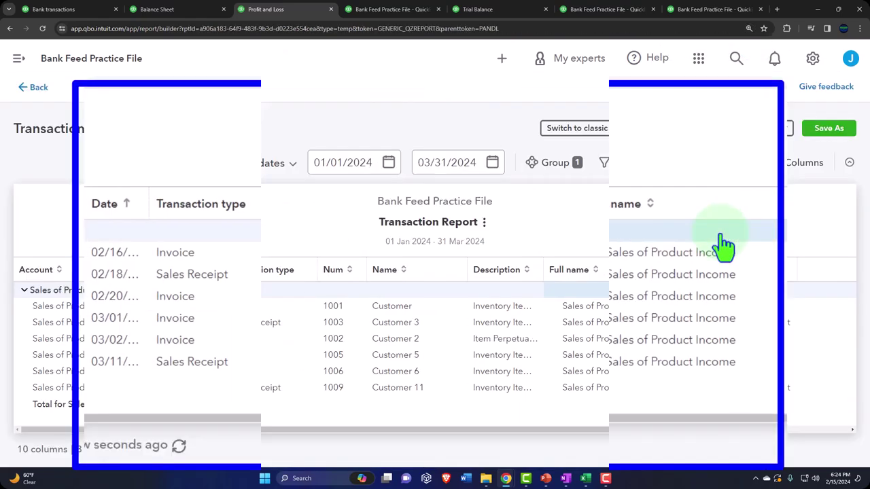
key("ctrl+minus")
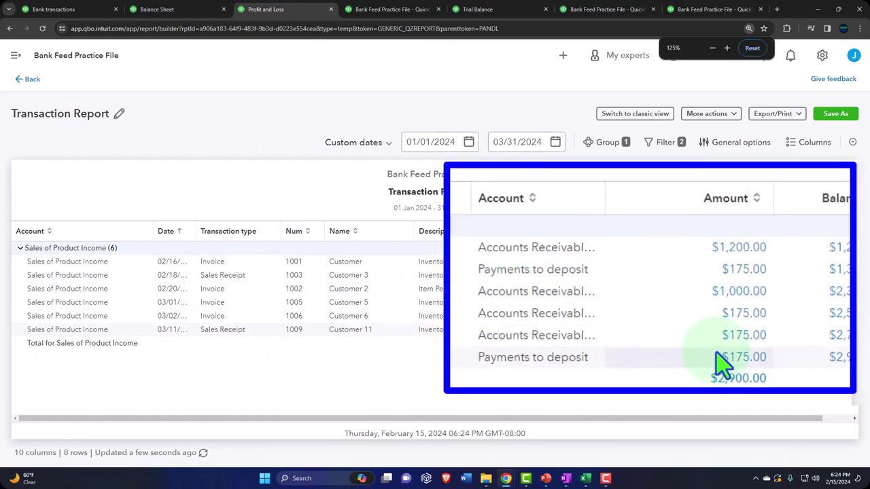
left_click(27, 82)
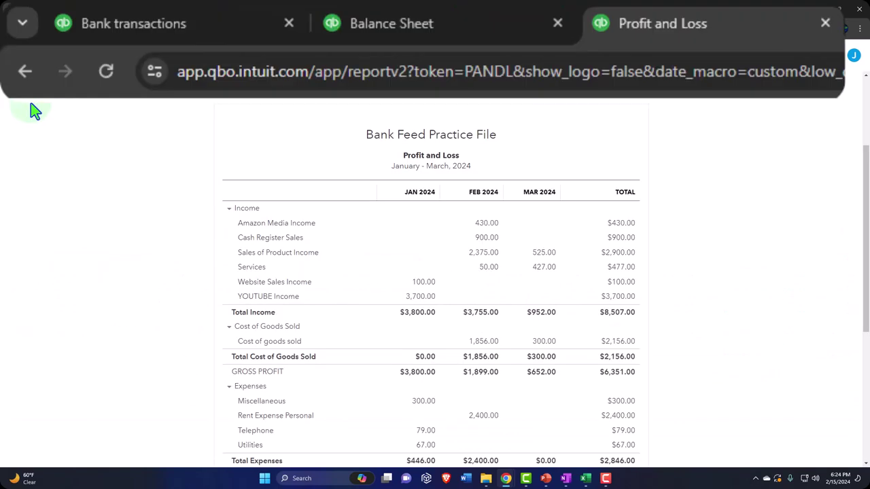
- On the Balance Sheet, check the California Department of Tax and Fee Administration liability and review the March 2024 transactions behind Inventory Asset
left_click(423, 22)
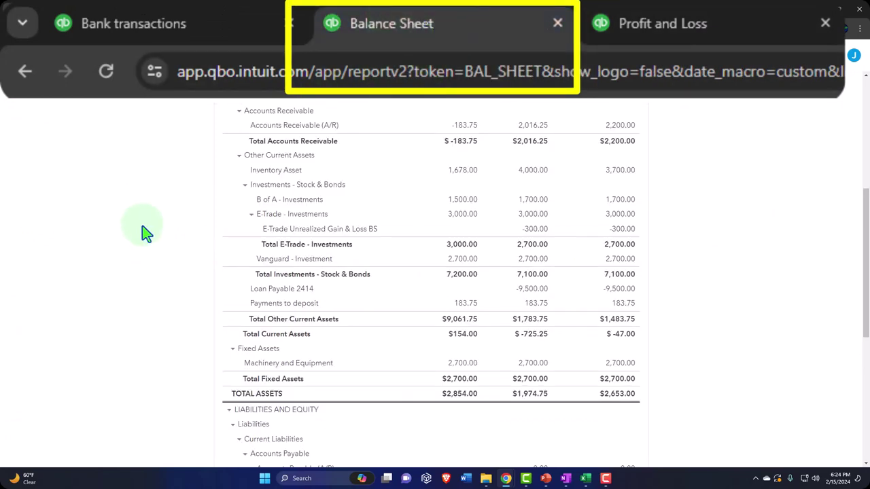
scroll(142, 229, "down", 5)
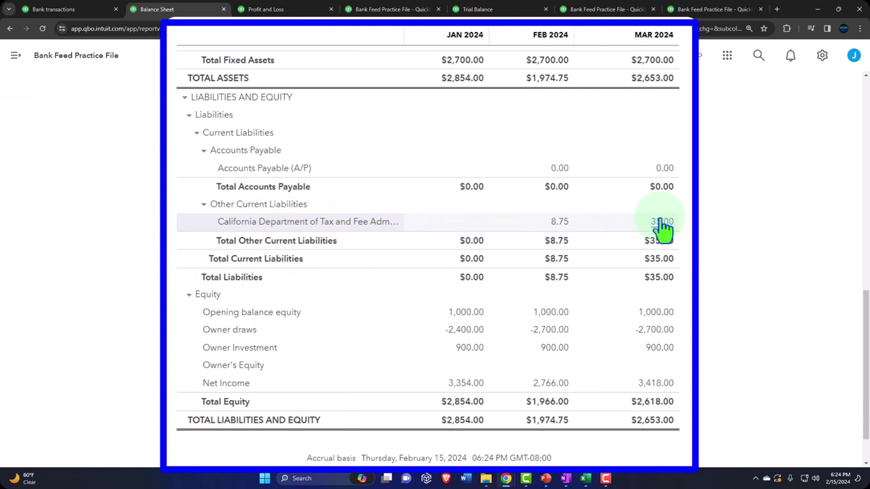
scroll(662, 230, "up", 10)
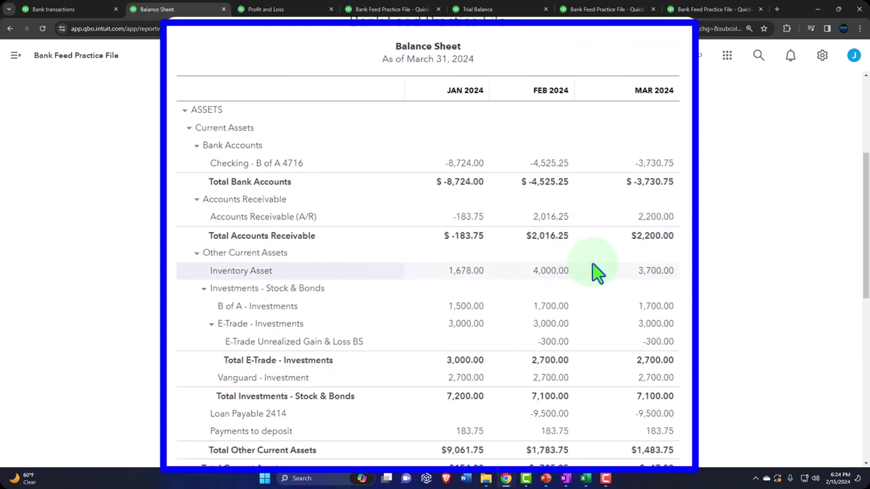
left_click(659, 272)
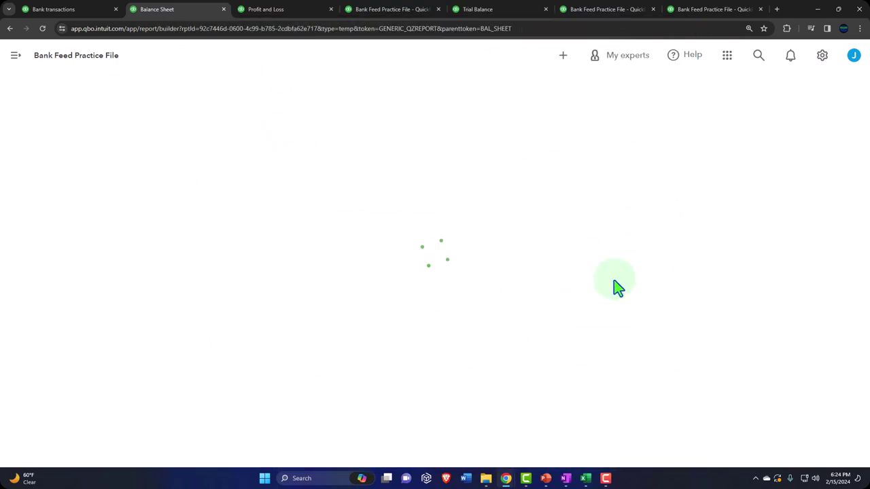
key("ctrl+minus")
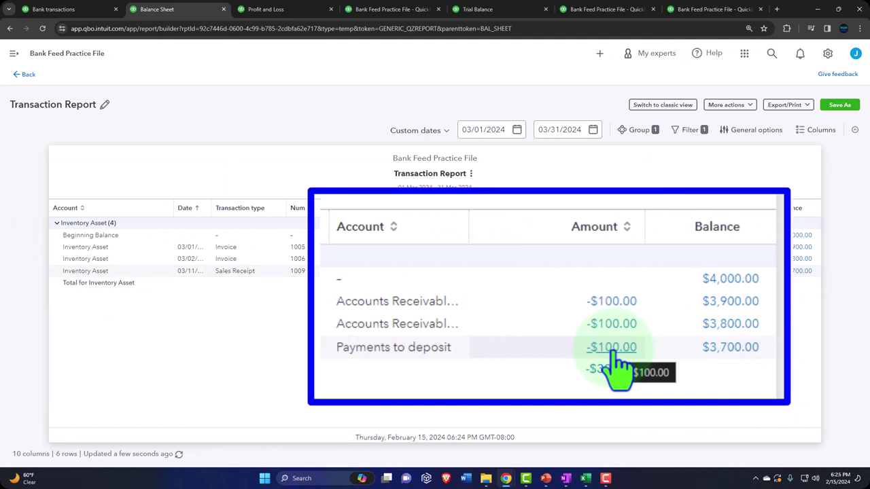
left_click(28, 76)
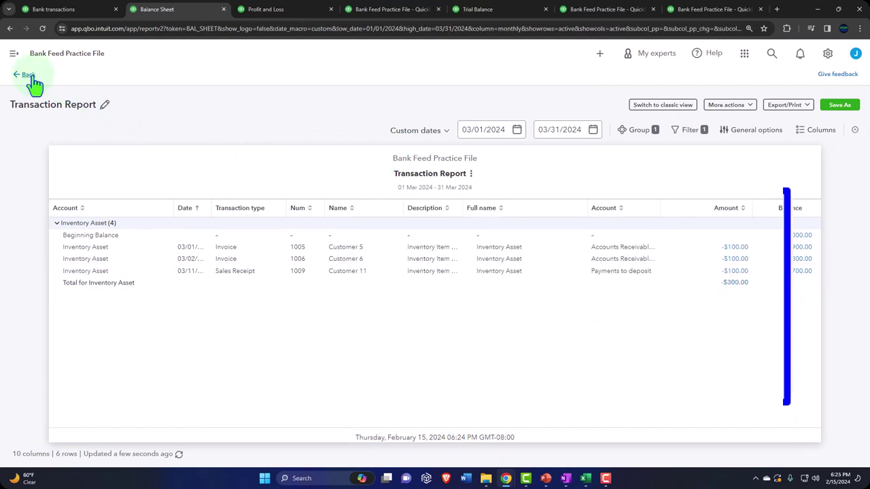
- Review the transactions behind the Cost of goods sold total on the Profit and Loss and return to the report
left_click(264, 11)
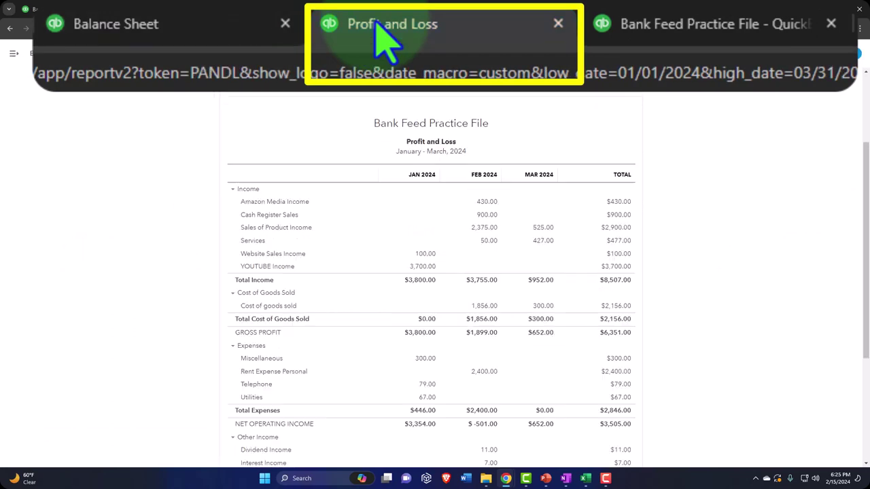
key("ctrl+plus")
key("ctrl+plus")
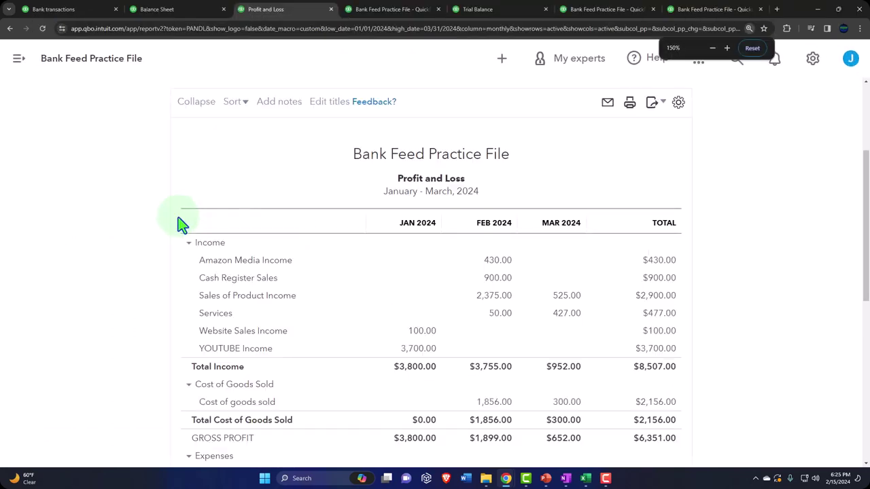
scroll(138, 224, "down", 3)
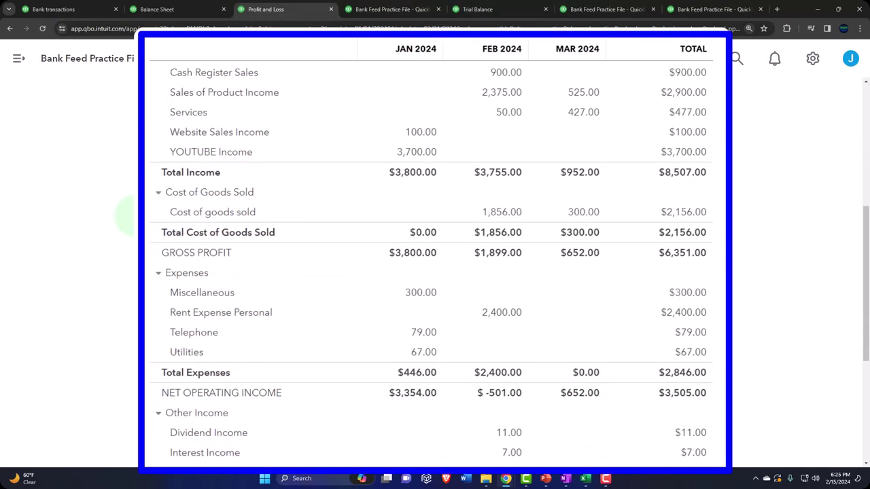
left_click(699, 219)
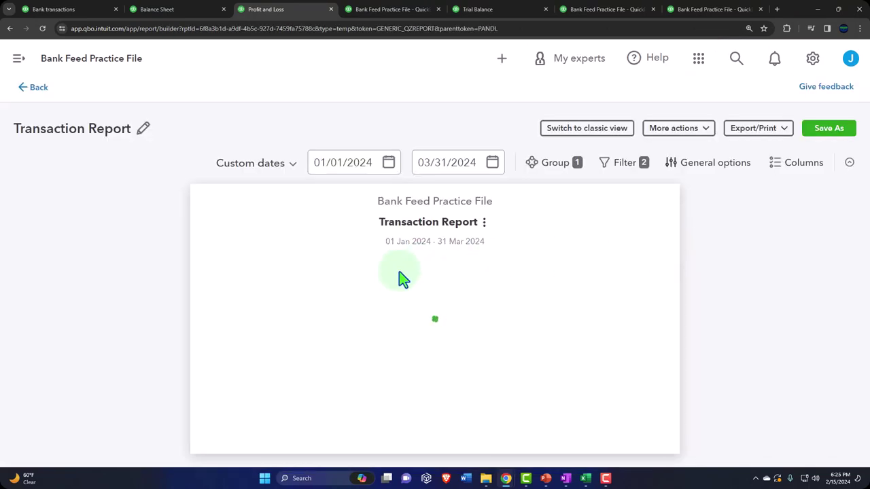
key("ctrl+minus")
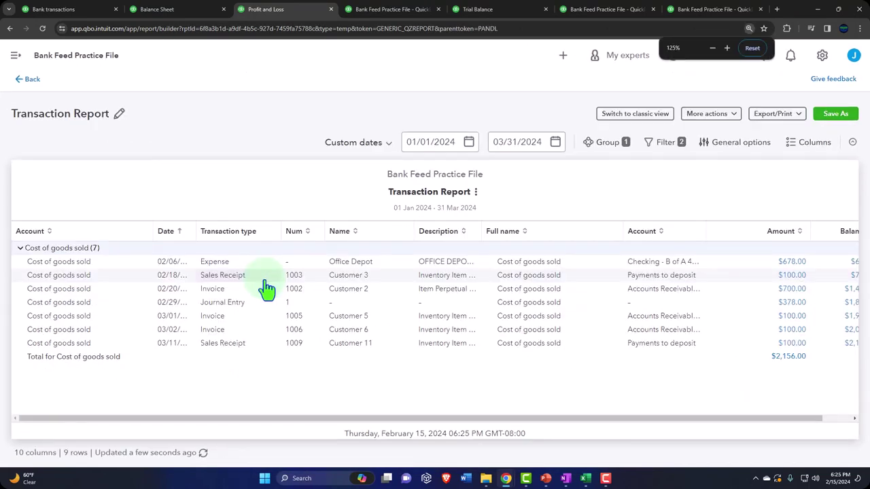
key("ctrl+minus")
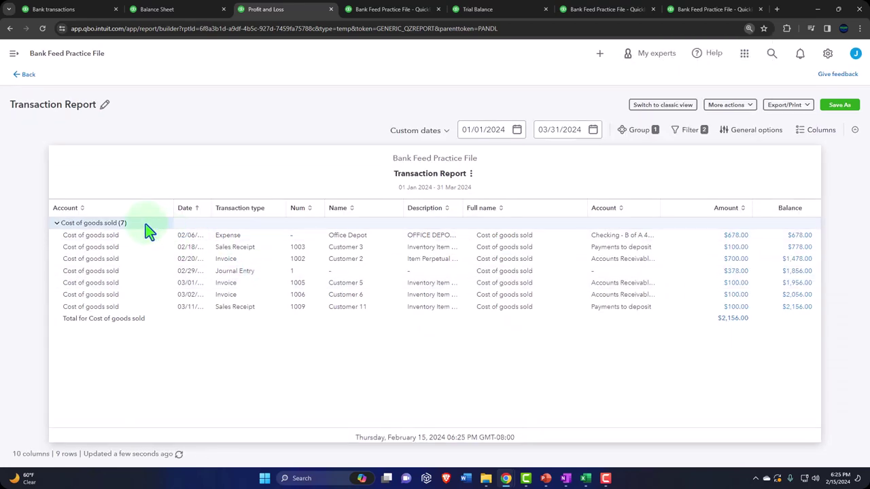
left_click(32, 76)
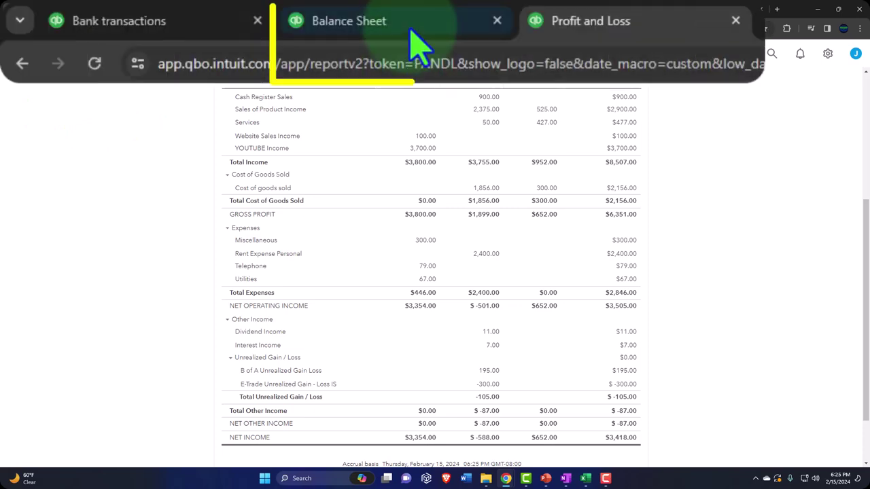
- Look over the current asset accounts on the Balance Sheet
left_click(411, 30)
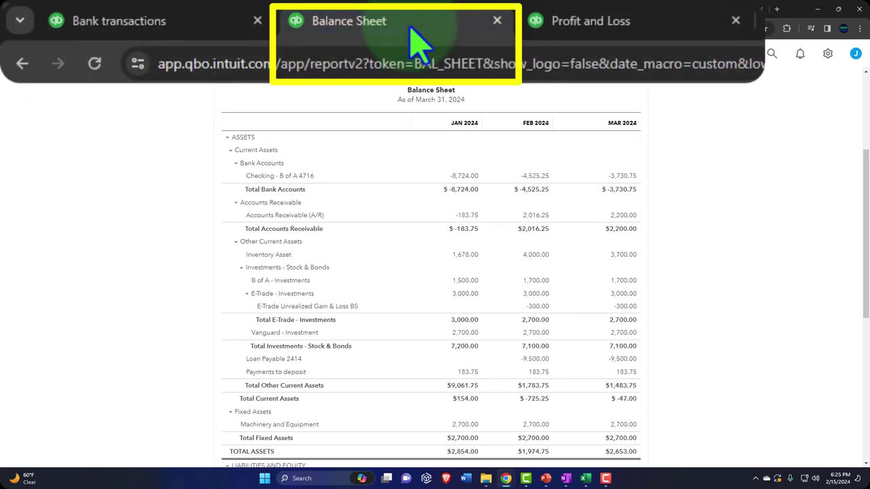
key("ctrl+plus")
key("ctrl+plus")
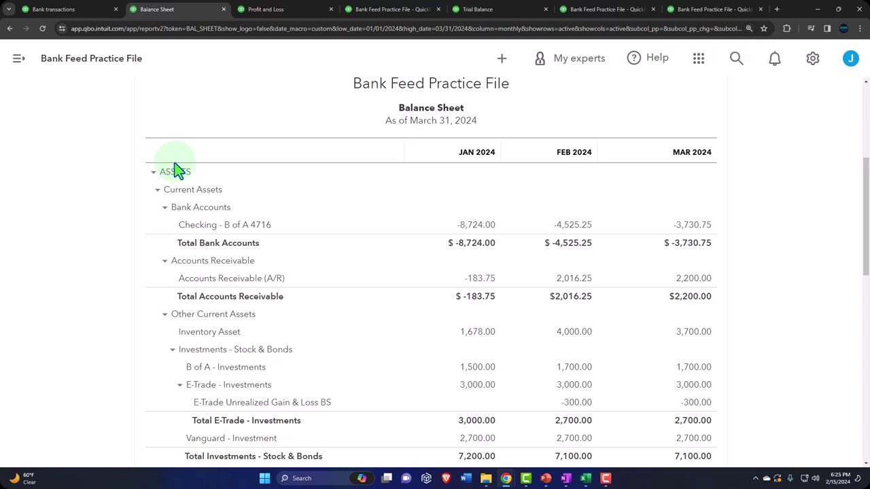
- Start a new sales receipt and add Customer 12 to it as a newly saved customer
left_click(82, 9)
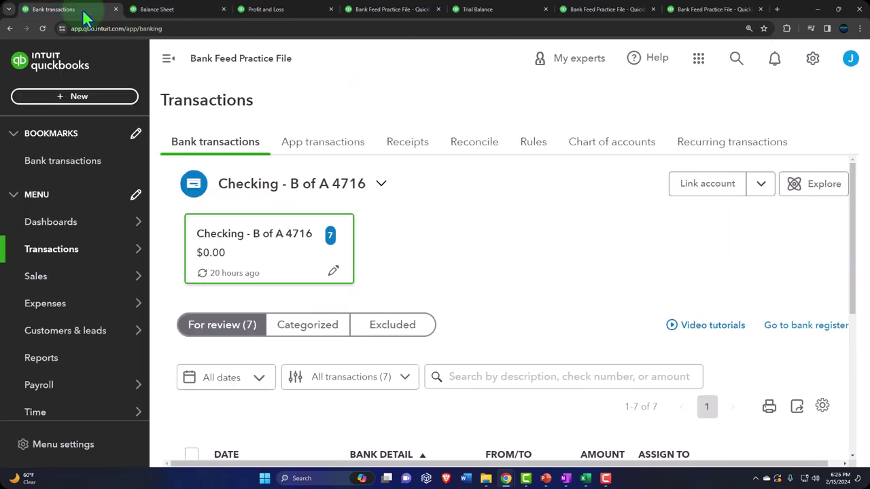
left_click(73, 99)
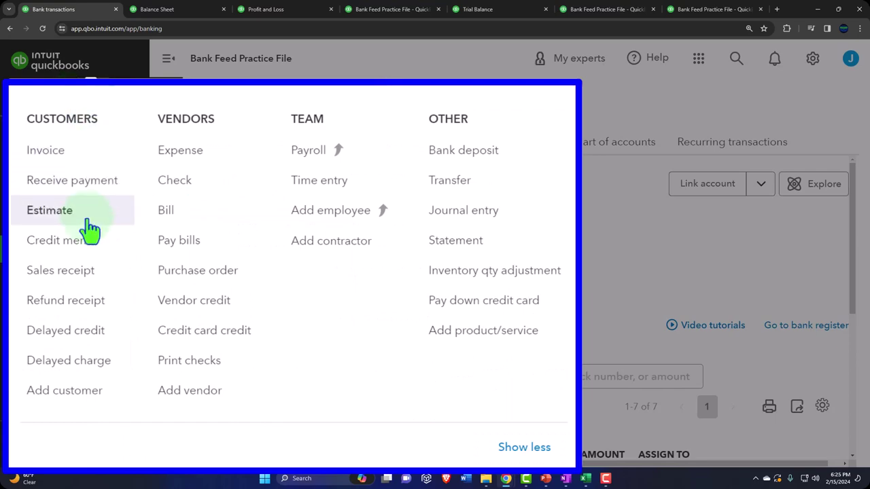
left_click(85, 278)
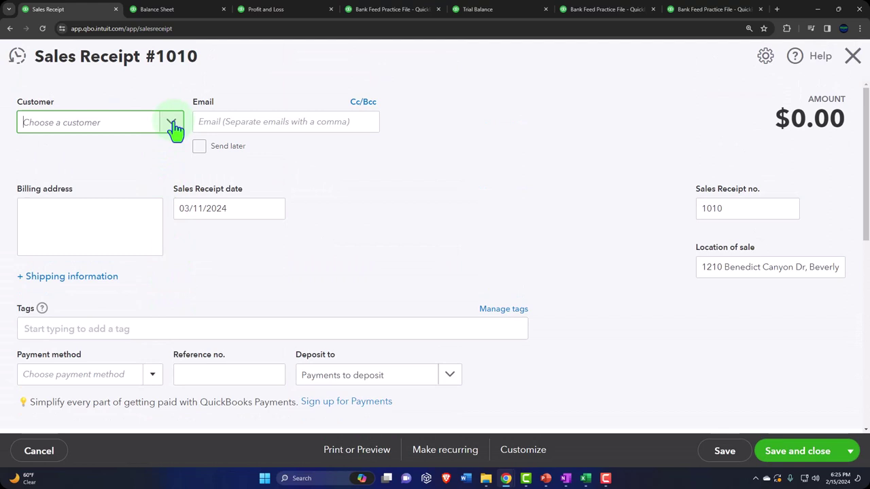
left_click(172, 125)
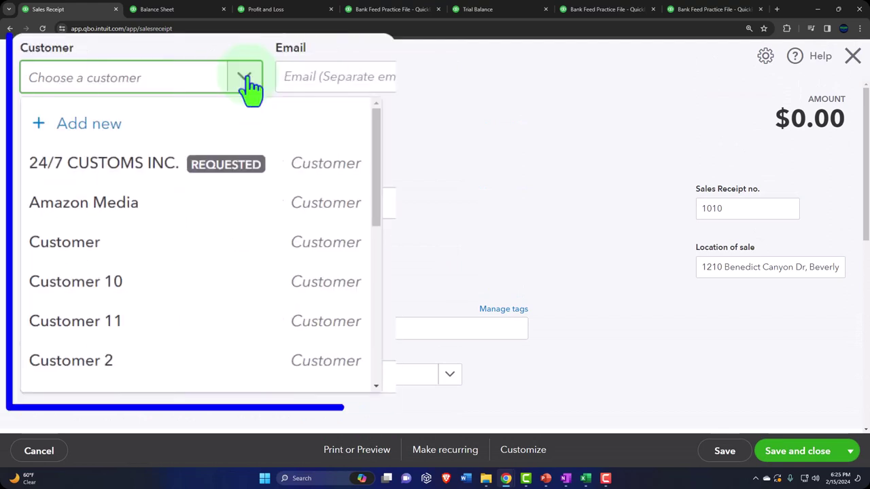
type("Customer ")
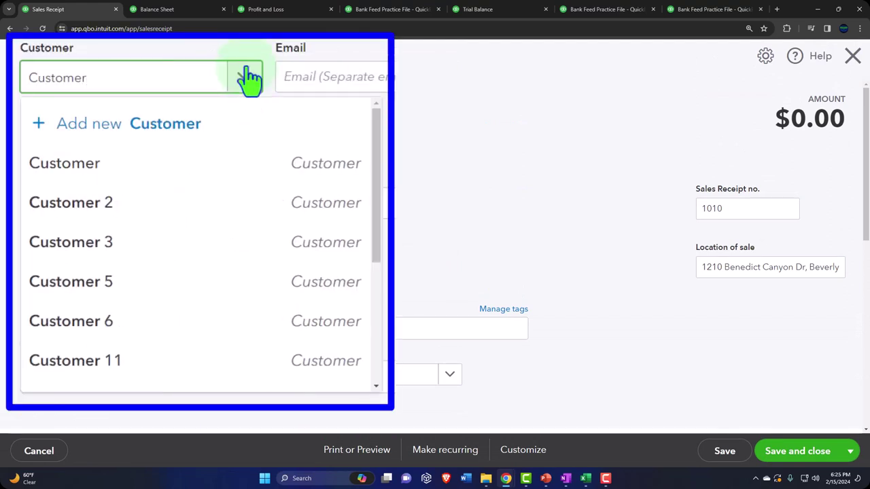
type("12")
key("Return")
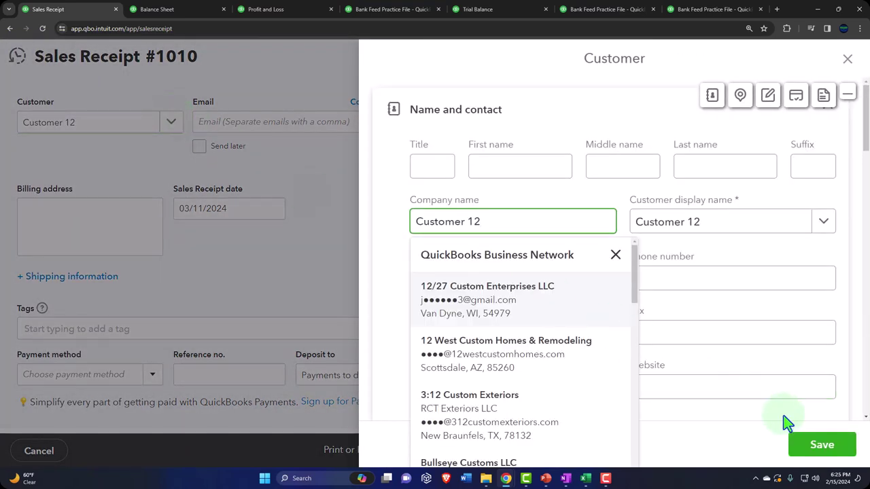
left_click(830, 447)
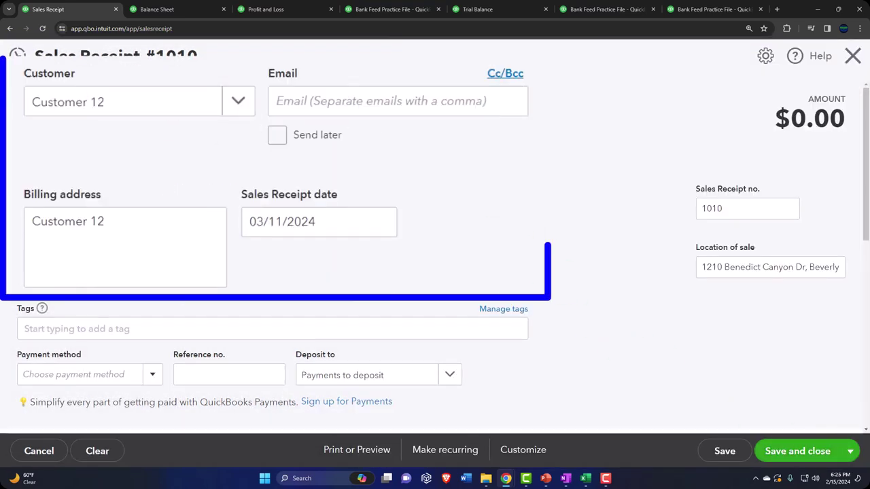
- Add a Services line to the sales receipt with a rate of 55
key("Tab")
key("Tab")
key("Tab")
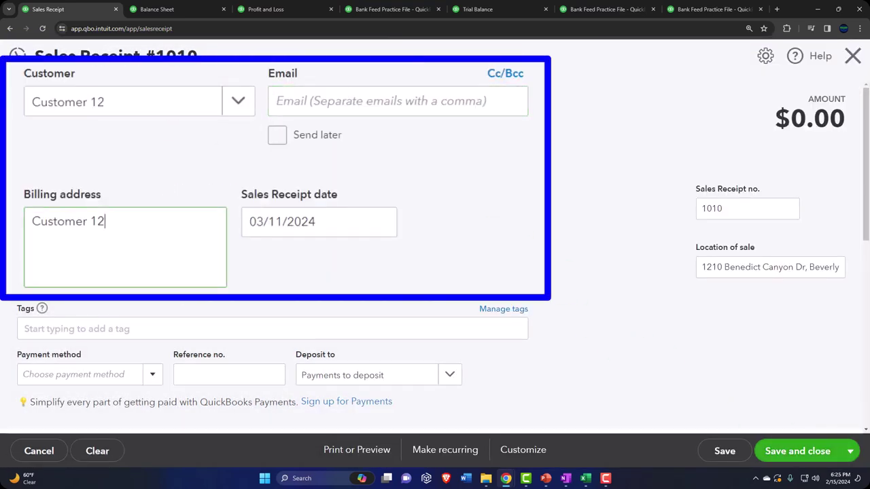
key("Tab")
key("Tab")
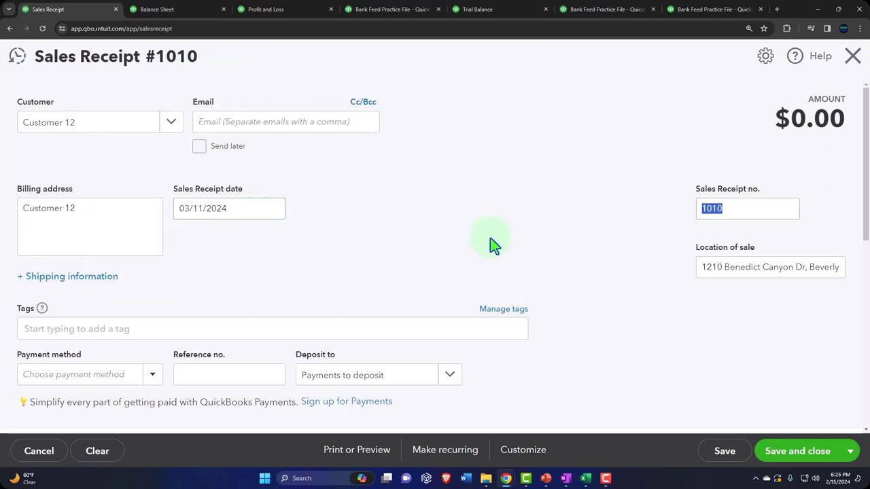
key("Tab")
key("Tab")
scroll(489, 237, "down", 2)
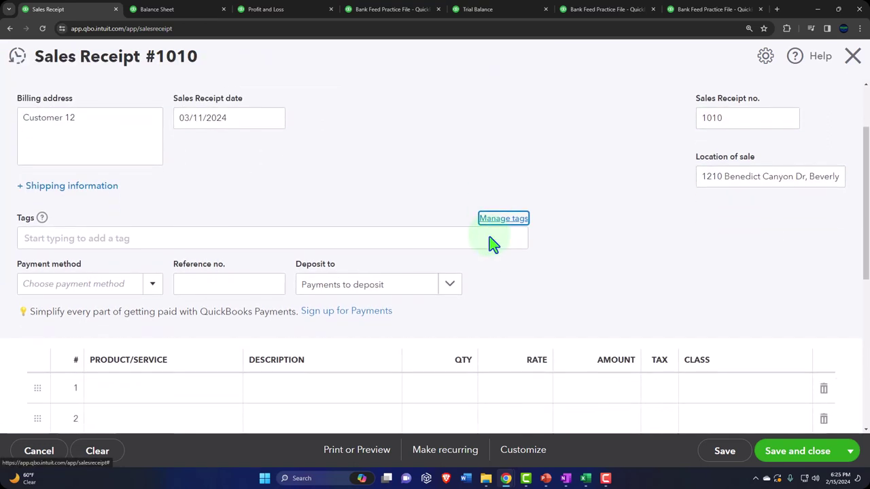
scroll(478, 287, "down", 1)
left_click(165, 306)
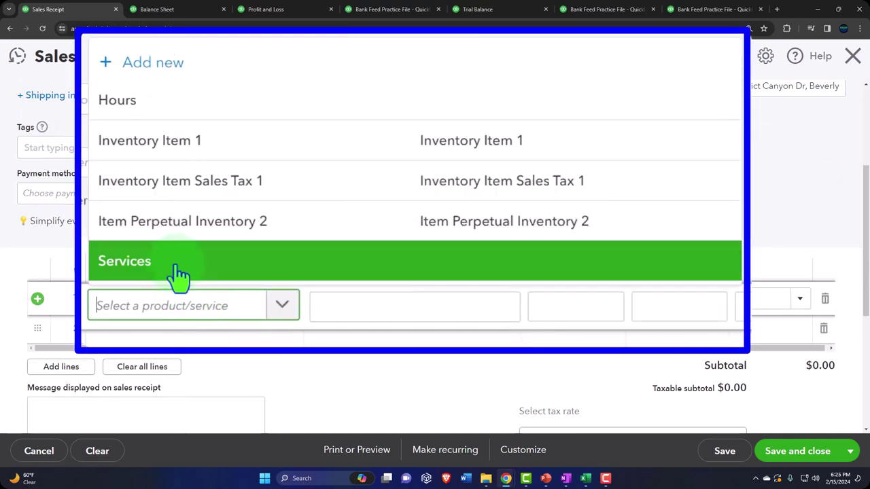
left_click(178, 273)
key("Tab")
key("Tab")
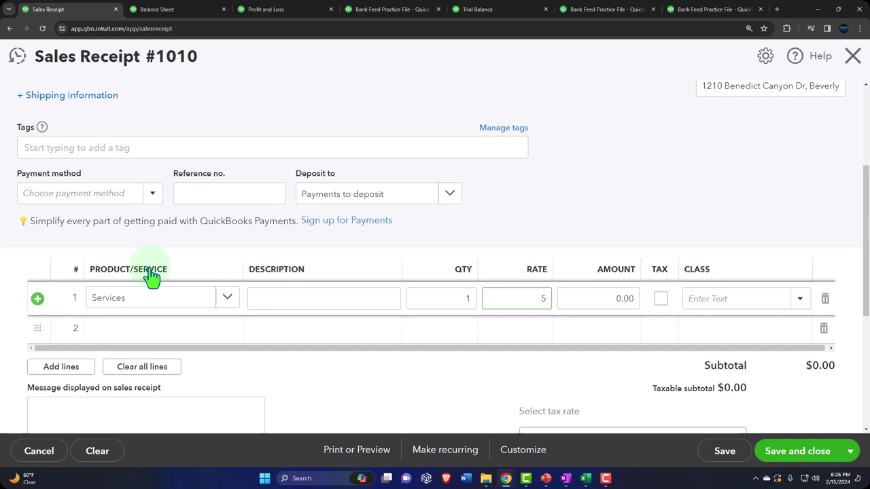
type("55")
- Check the receipt's totals and Payments to deposit account, and save and close the receipt
scroll(285, 242, "down", 1)
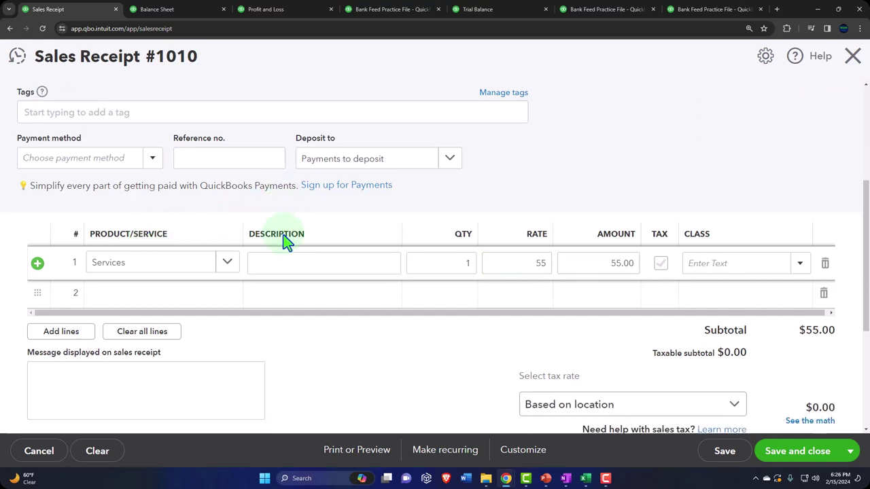
scroll(336, 258, "down", 1)
key("ctrl+minus")
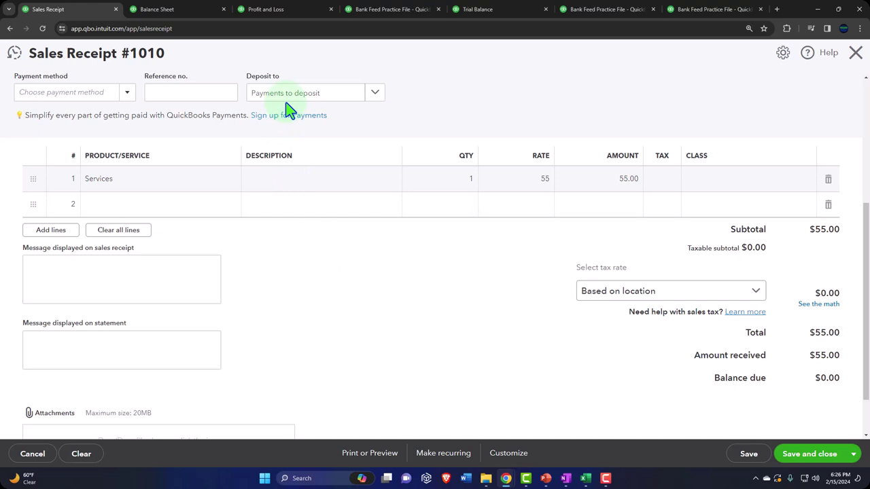
scroll(286, 103, "up", 4)
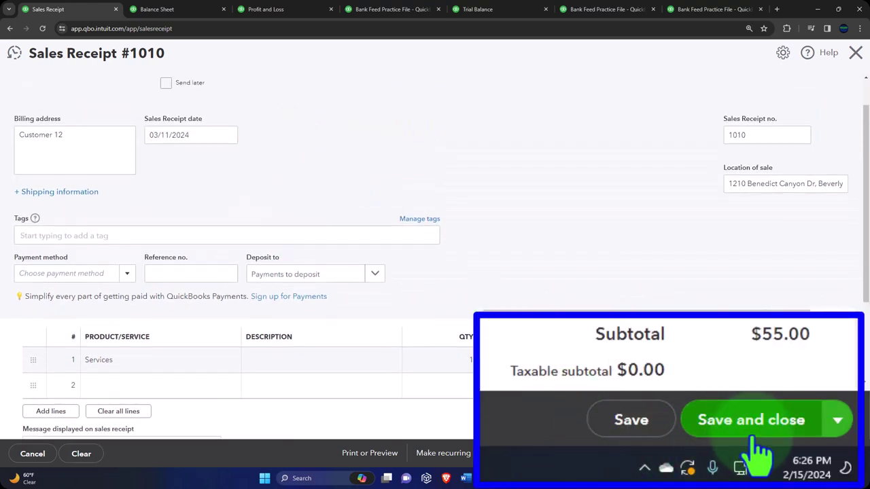
left_click(809, 452)
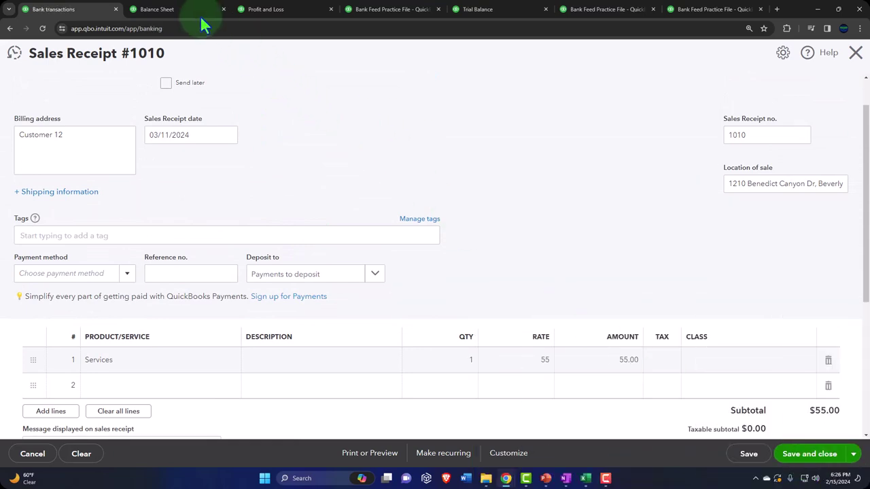
- Rerun the Balance Sheet, review the March 2024 transactions behind Payments to deposit, and return to the report
left_click(449, 21)
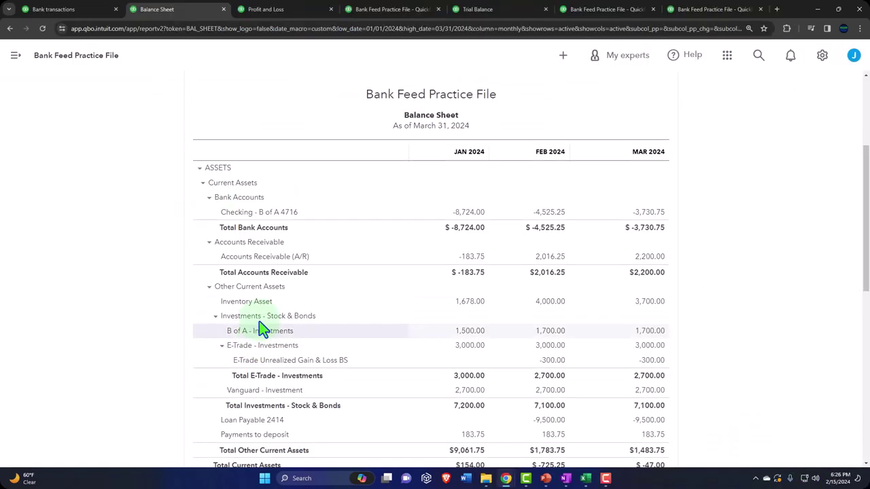
scroll(519, 295, "up", 3)
left_click(518, 183)
scroll(511, 269, "down", 5)
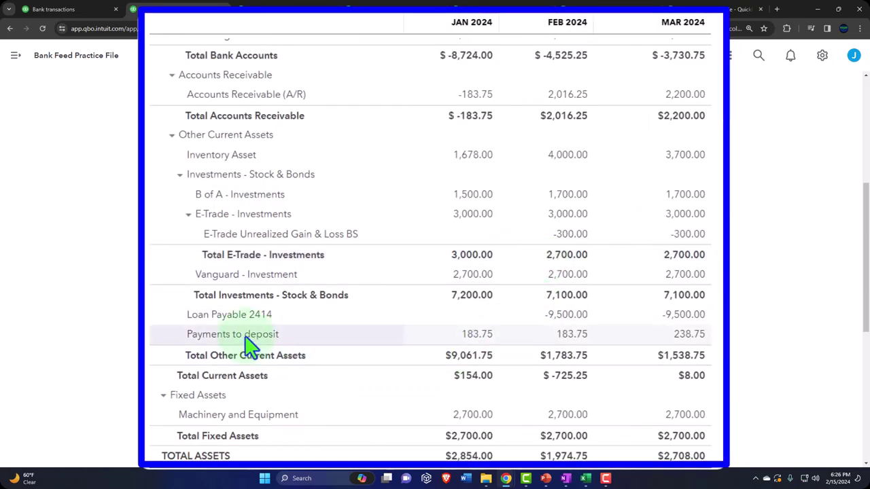
left_click(681, 344)
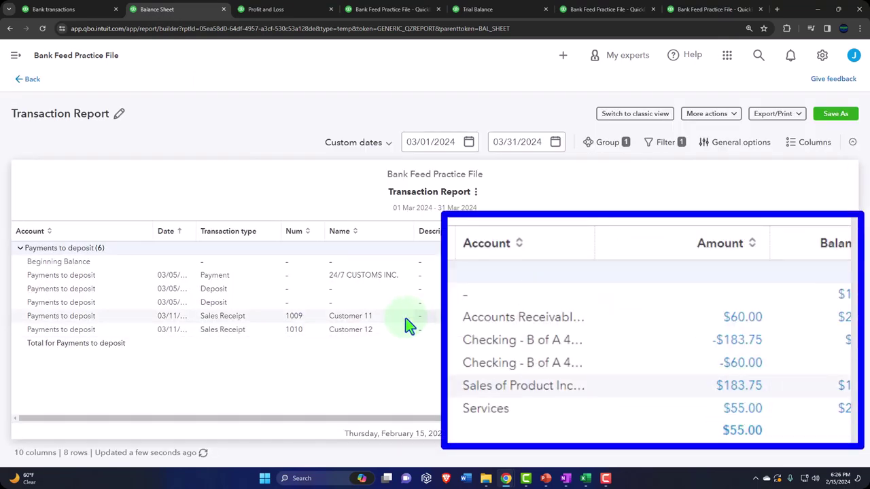
left_click(33, 80)
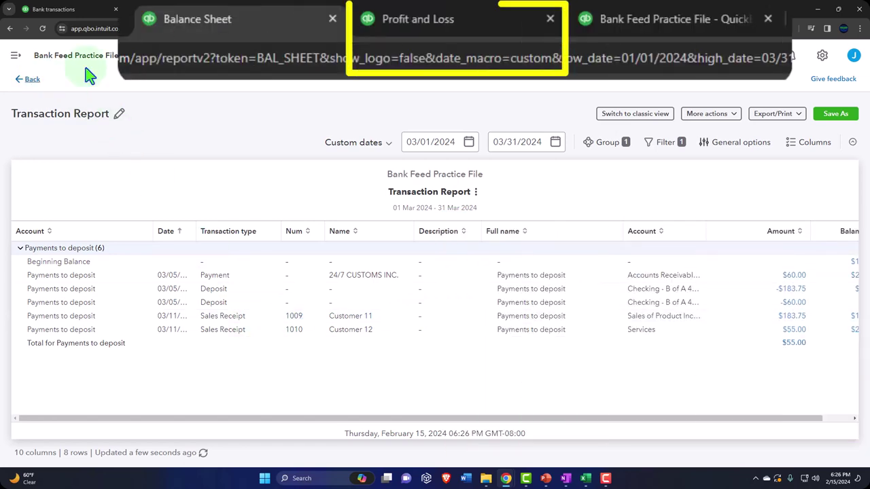
- Rerun the Profit and Loss report, review the transactions behind the Services total, and return to the report
left_click(276, 10)
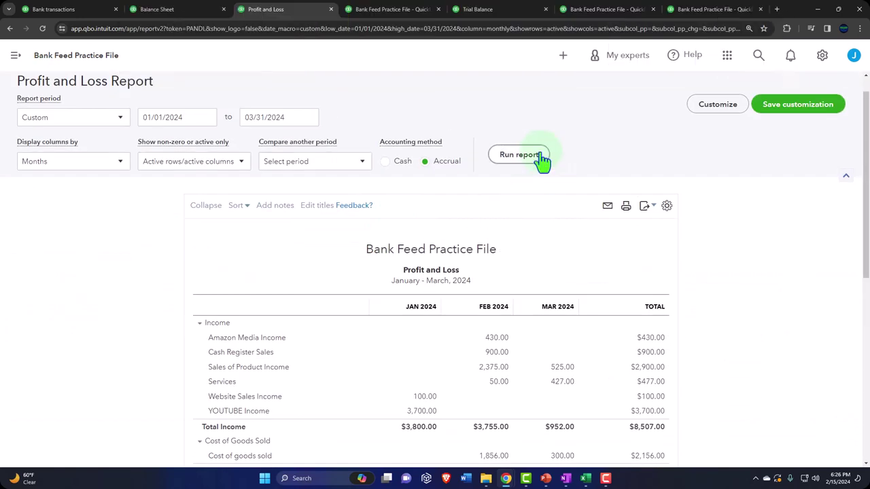
left_click(540, 158)
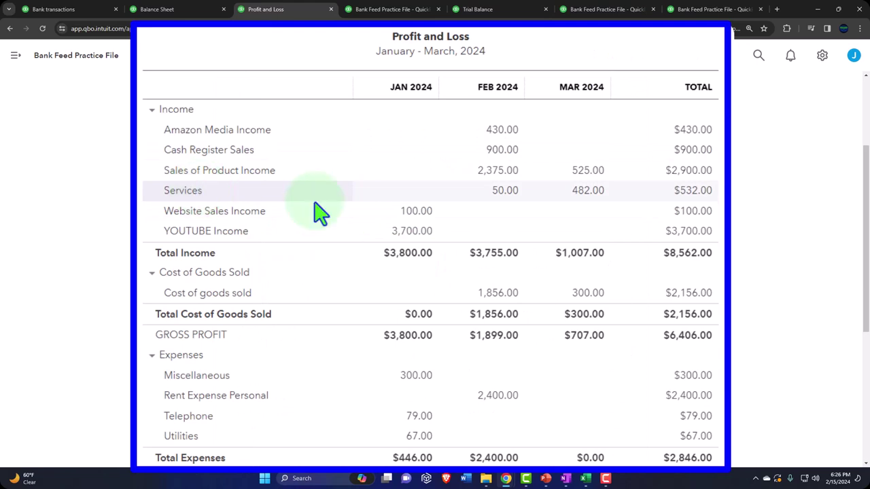
left_click(687, 196)
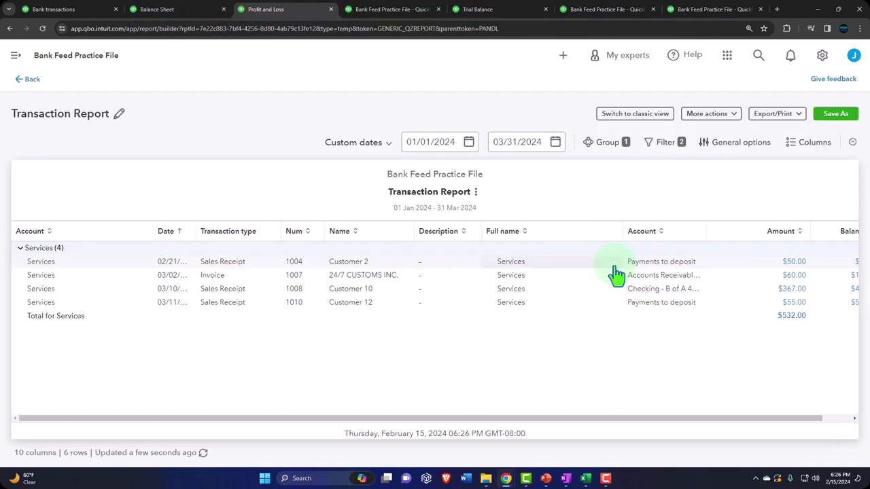
left_click(31, 80)
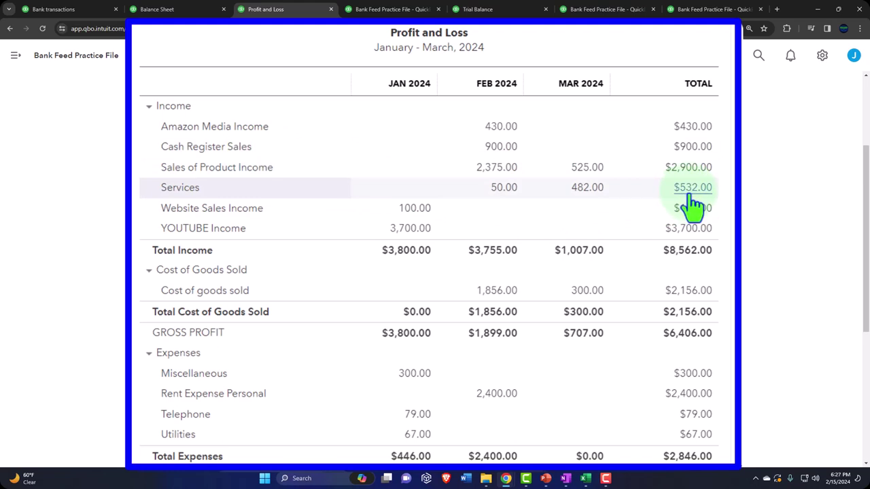
- Look over the Balance Sheet's current assets again and recheck the March 2024 Payments to deposit transactions for amounts awaiting deposit
left_click(157, 9)
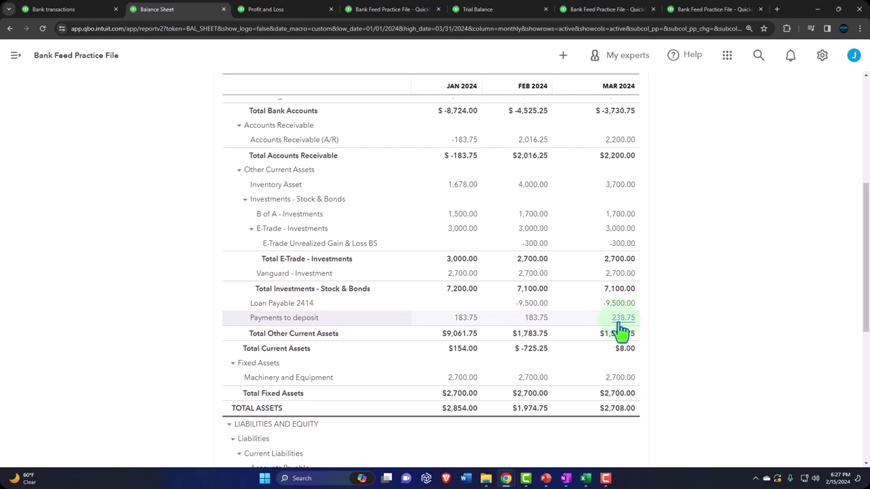
scroll(629, 334, "up", 2)
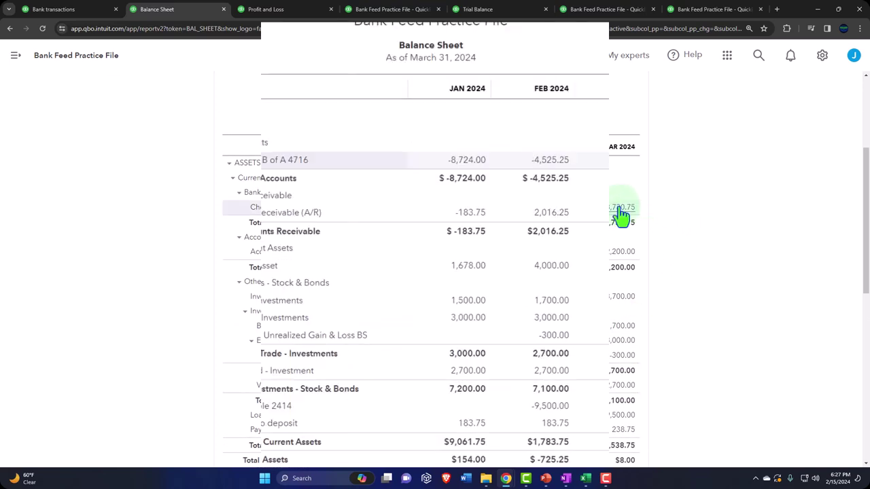
scroll(656, 171, "down", 1)
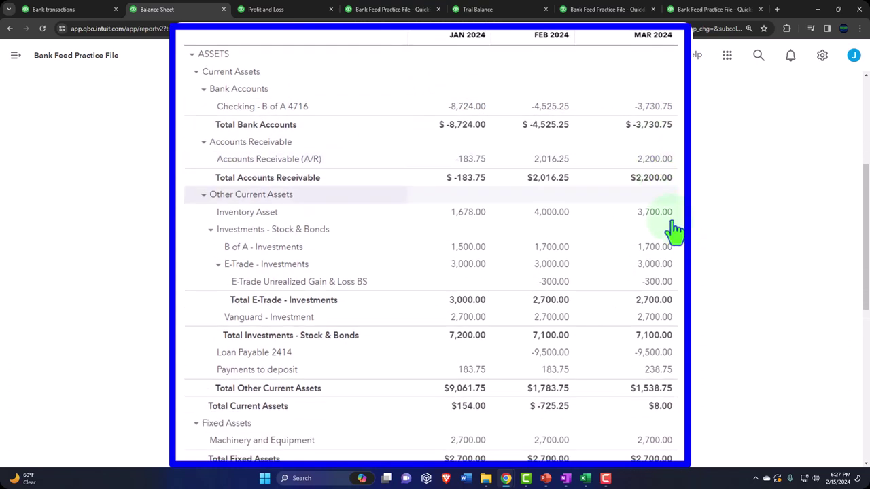
left_click(661, 373)
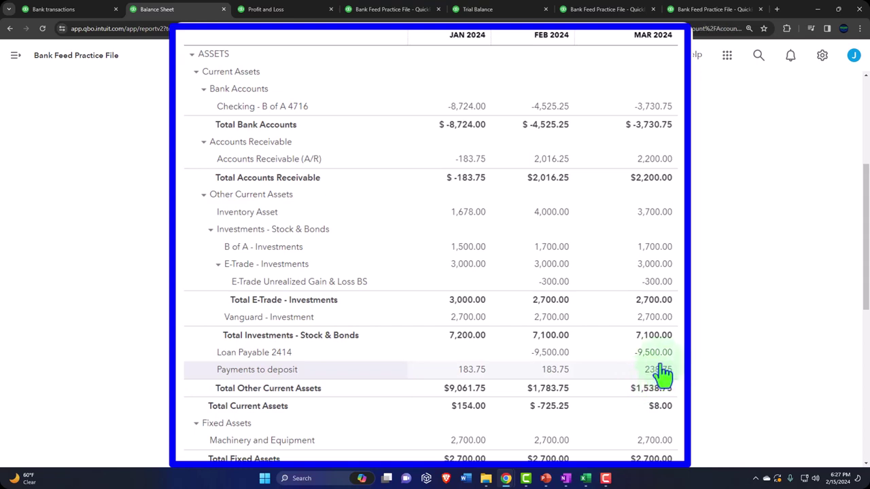
left_click(662, 371)
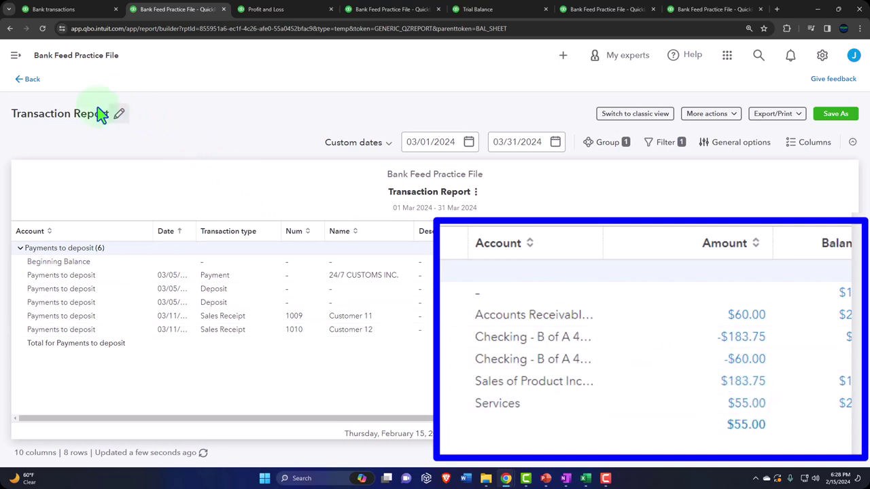
left_click(34, 85)
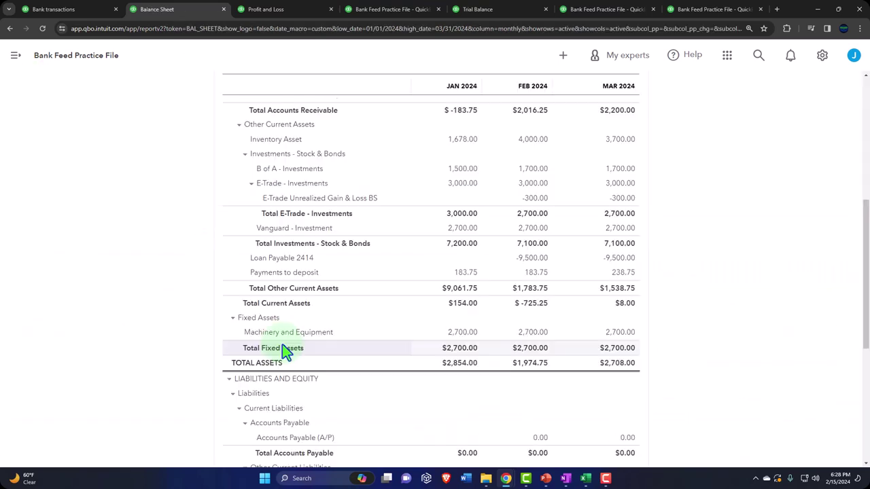
key("ctrl+plus")
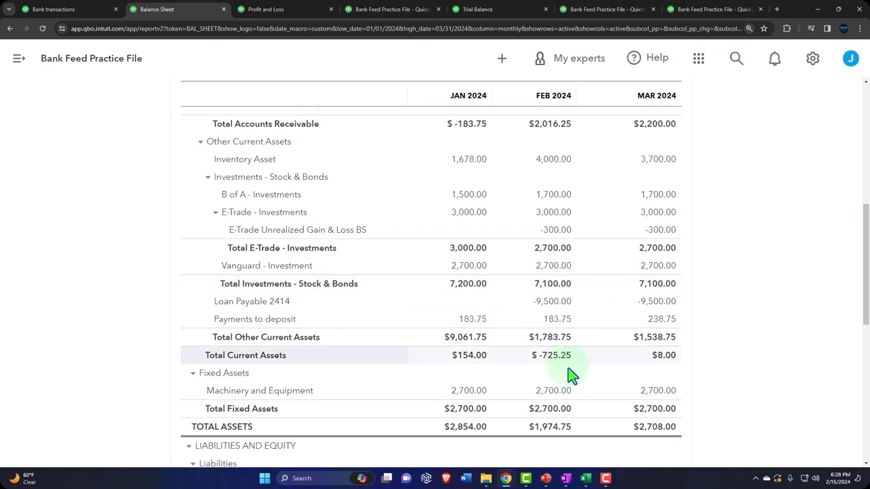
- Switch to the Bank Data 449 workbook in Excel and enter the headers Date, Amount and Description in A1:C1
left_click(585, 479)
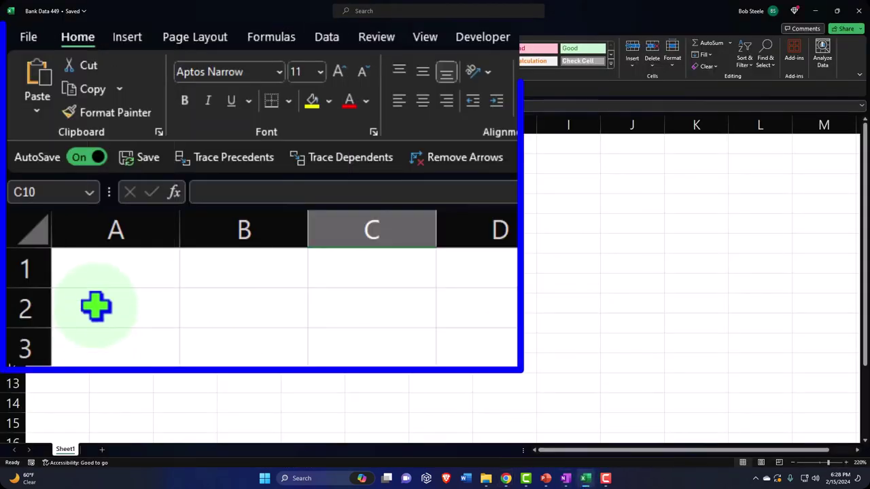
left_click(49, 149)
type("Date")
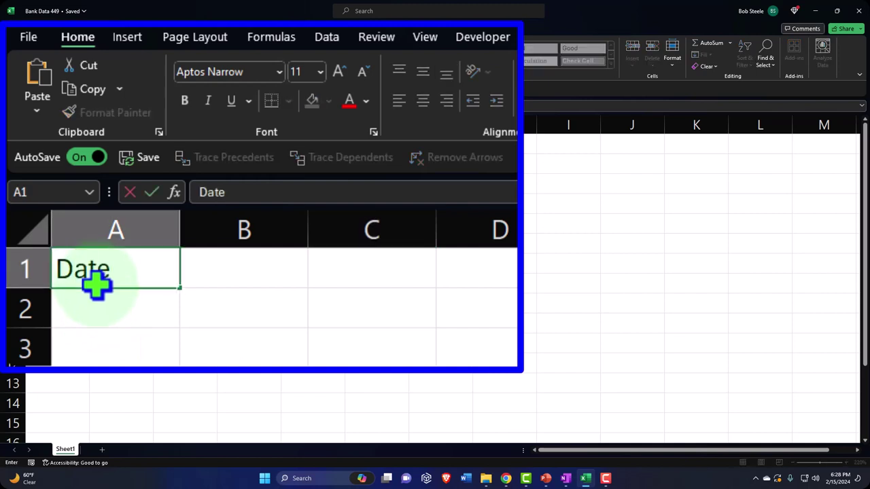
key("Tab")
type("Amoun")
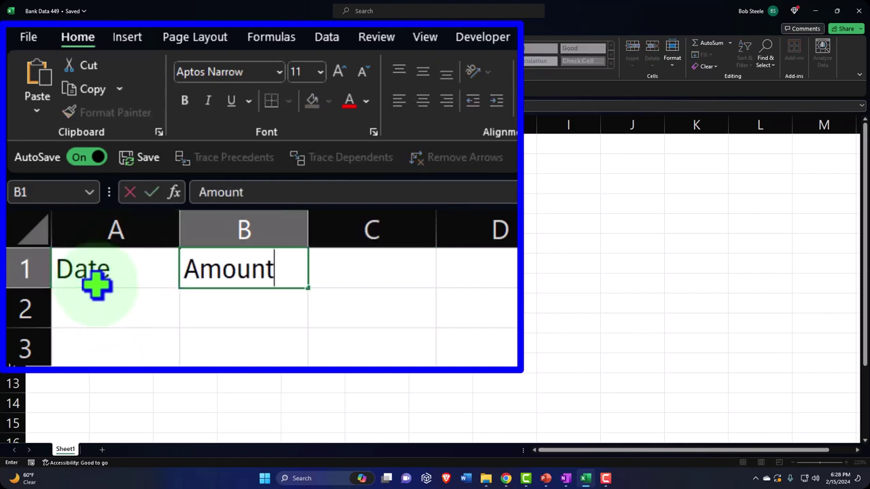
type("t")
key("Tab")
type("D")
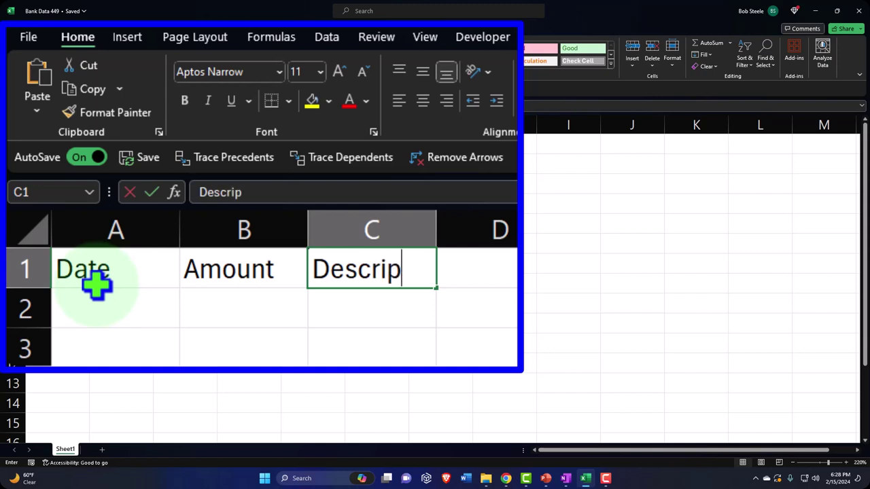
type("tion")
key("Return")
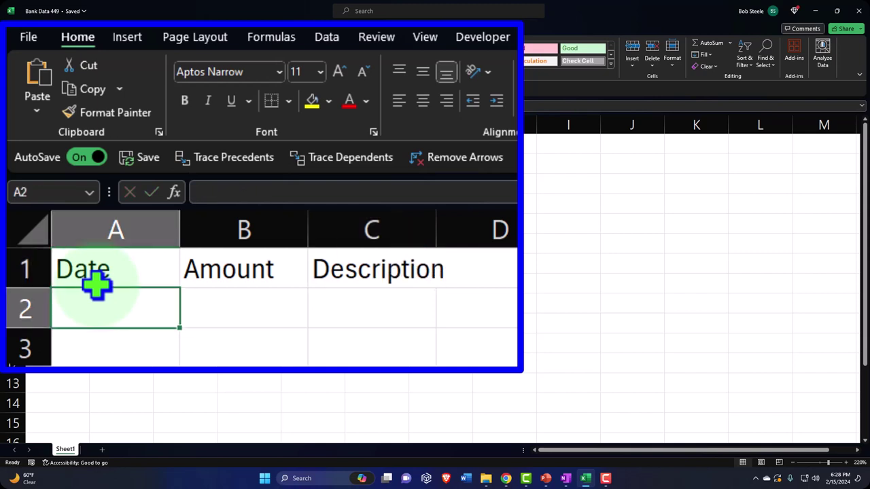
- Enter the date 3/10/2024 in cell A2 for the first bank transaction
type("3/10")
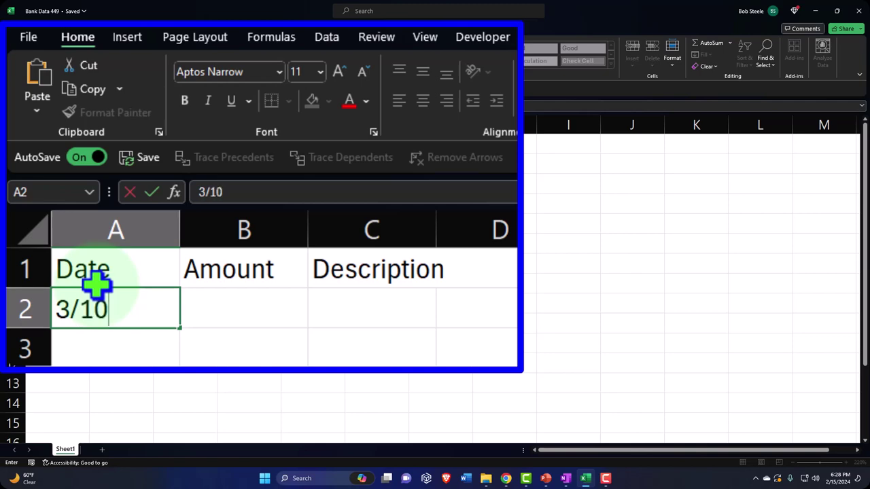
type("/2024")
key("Tab")
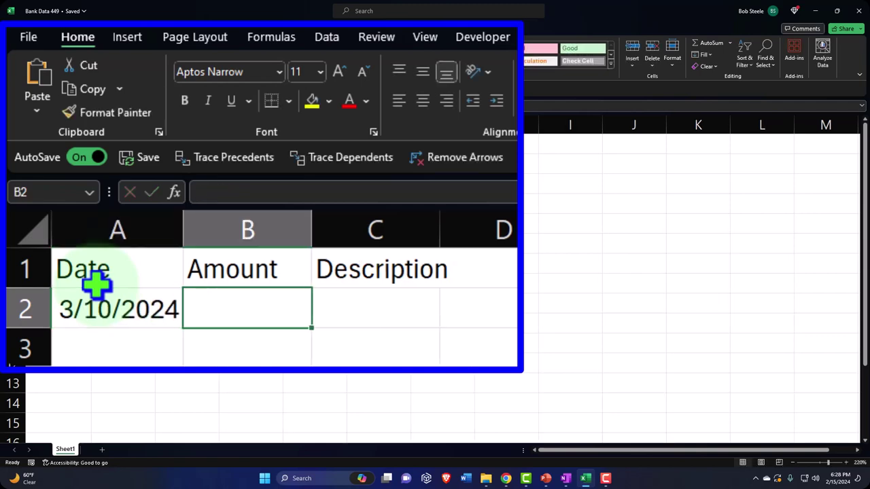
- Switch to QuickBooks Online and open the customers list from the bank transactions page
left_click(584, 479)
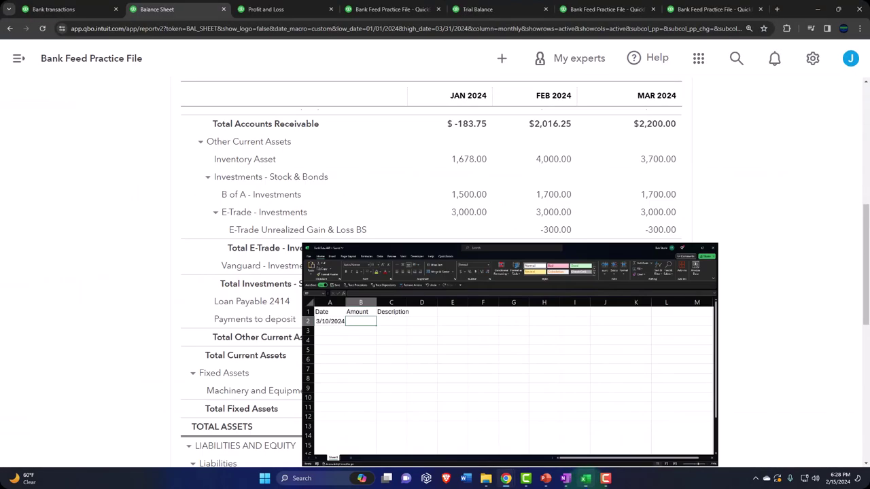
scroll(435, 268, "up", 8)
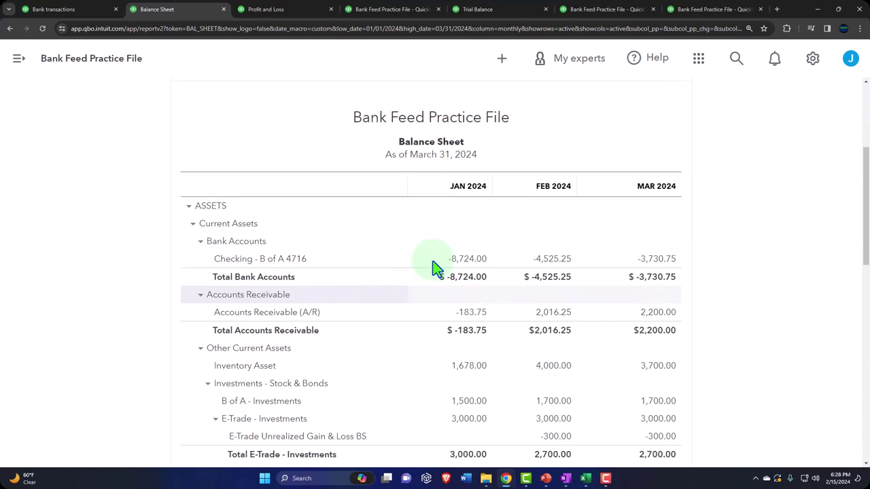
left_click(55, 10)
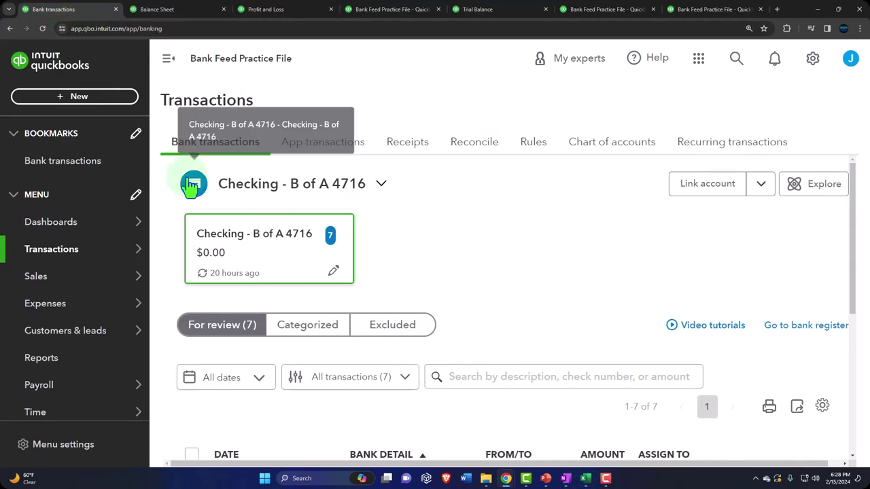
left_click(195, 248)
key("ctrl+minus")
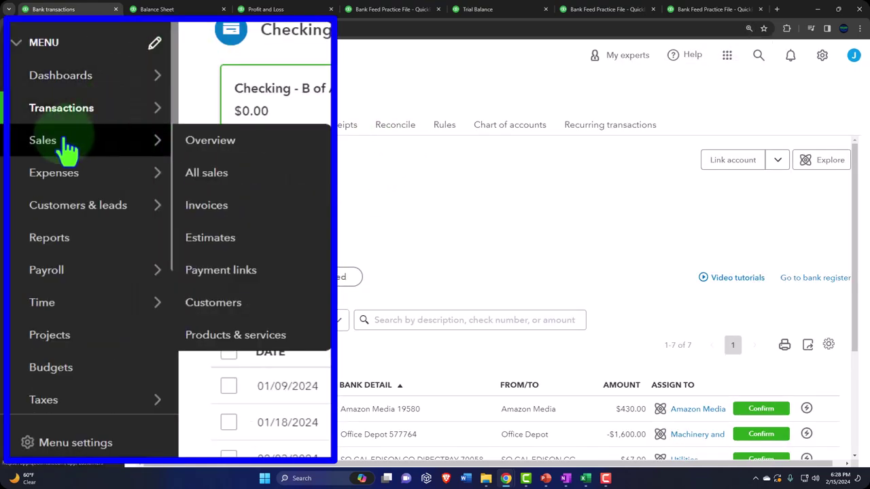
left_click(47, 242)
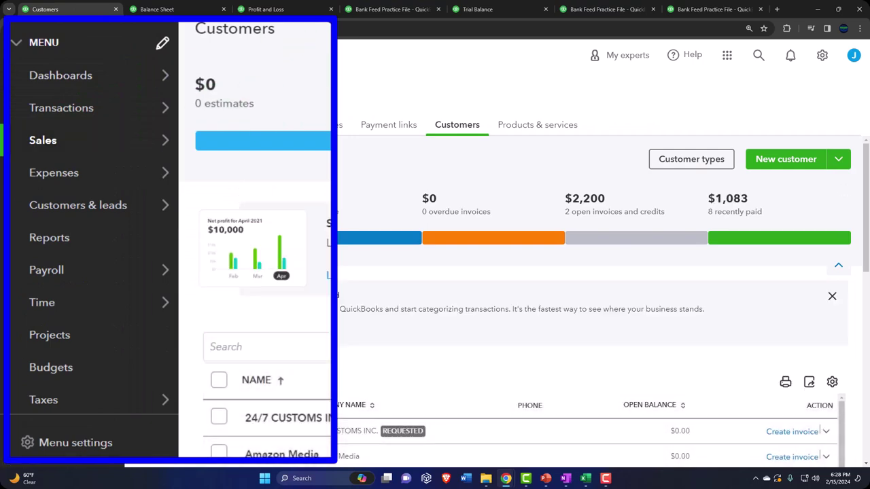
left_click(661, 223)
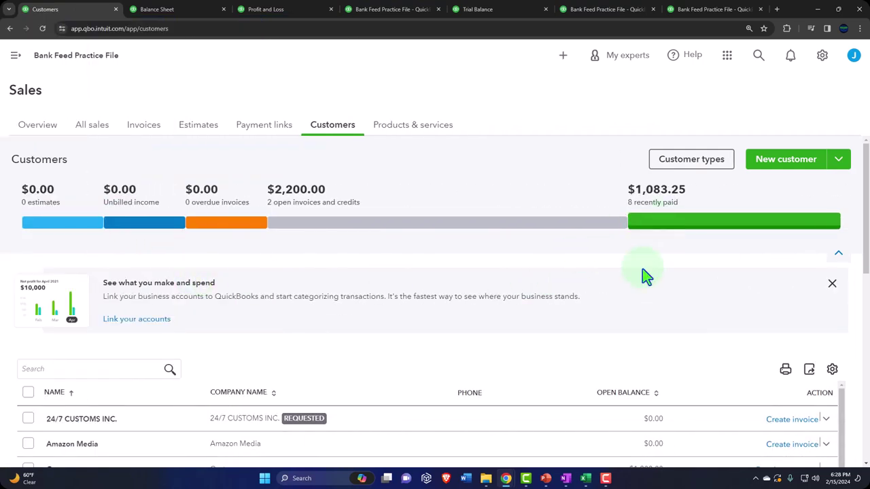
- Look at Customer 11's transaction list and return to the customers list
scroll(555, 327, "down", 2)
scroll(554, 330, "down", 2)
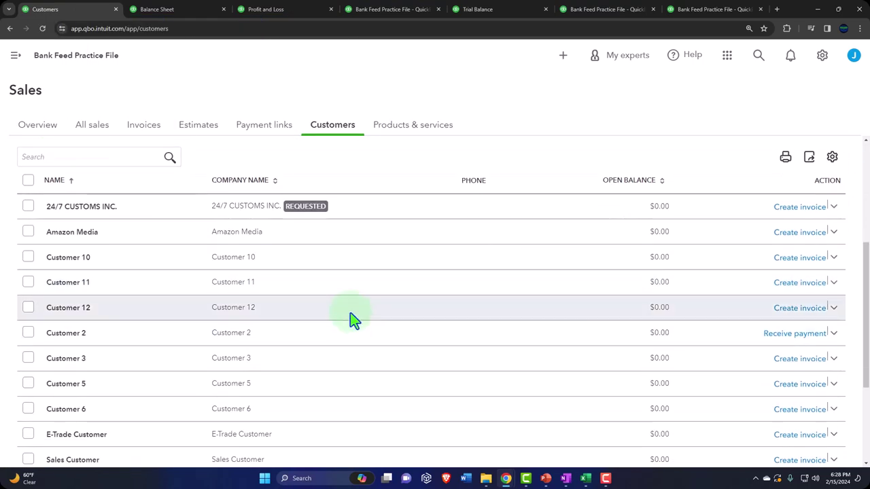
left_click(241, 284)
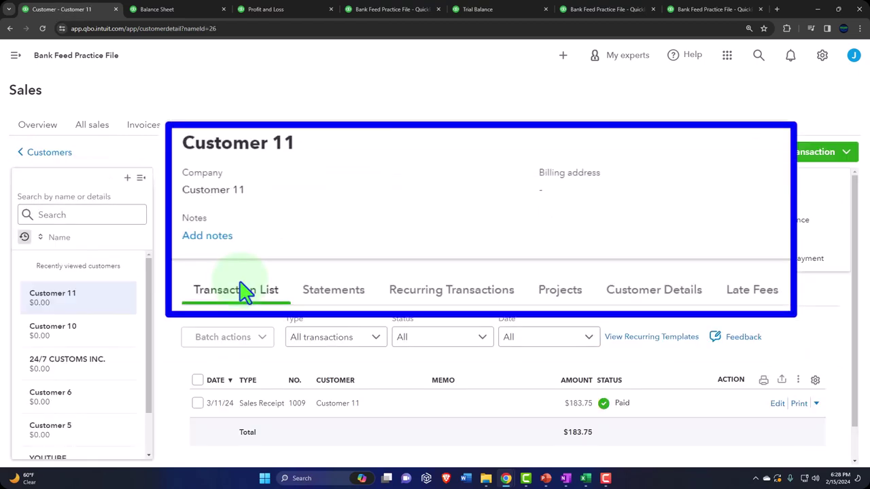
left_click(10, 28)
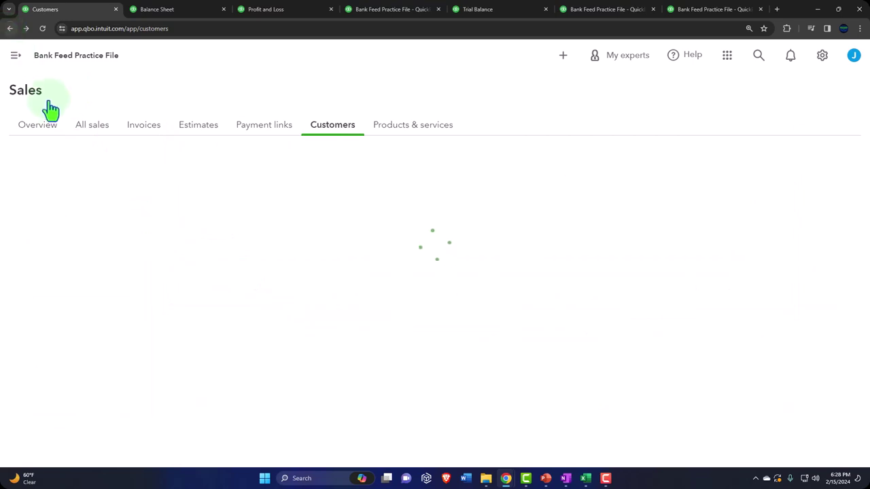
- Open Customer 10's transaction list and check the date and amount of its sales receipt
scroll(225, 293, "down", 2)
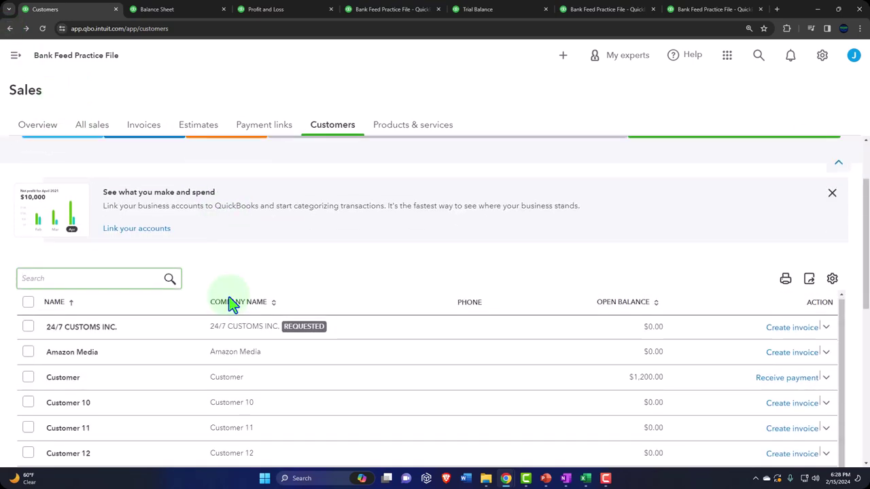
scroll(231, 304, "down", 1)
left_click(246, 367)
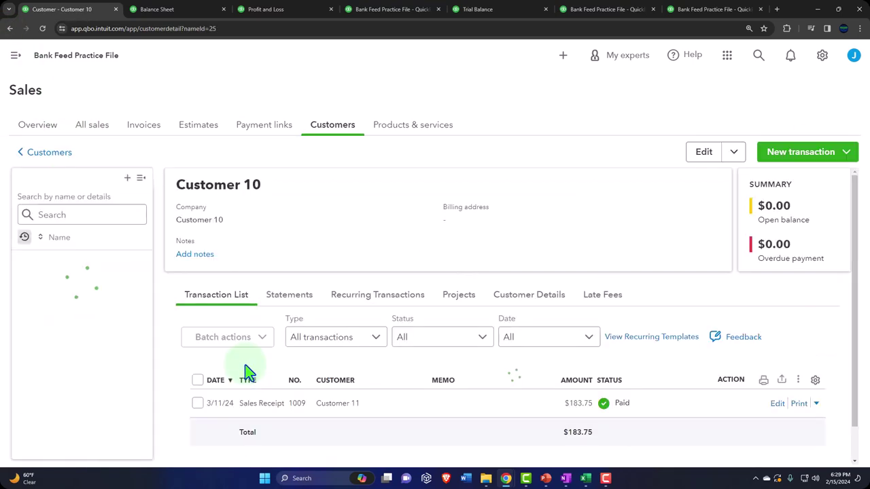
scroll(246, 371, "down", 1)
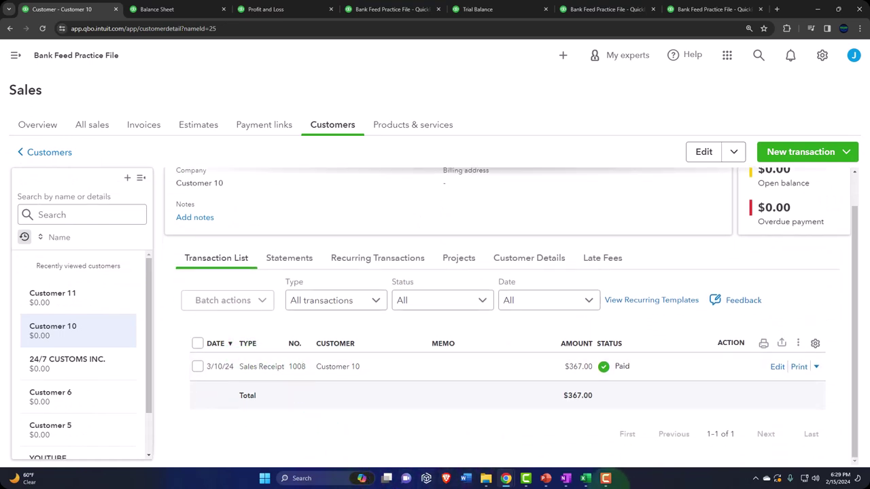
- Switch to Excel and complete the 3/10/2024 row with the amount 367 and the description Transfer Customer 10
left_click(586, 479)
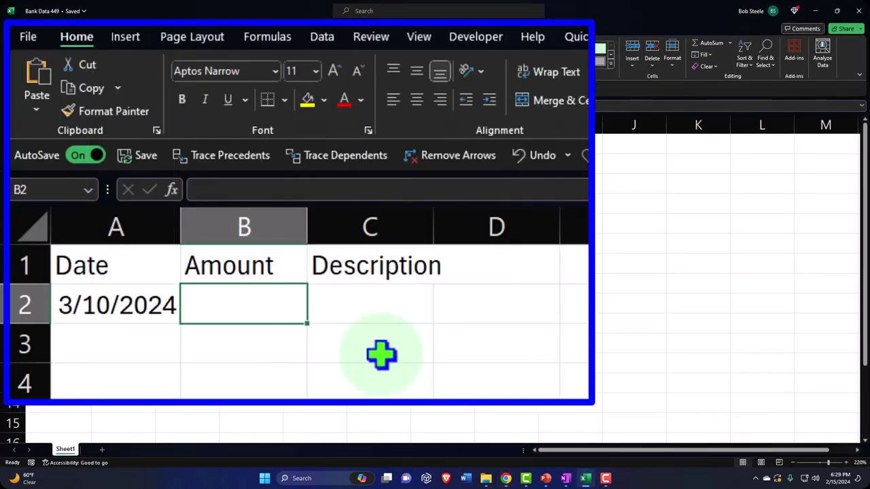
type("367")
key("Tab")
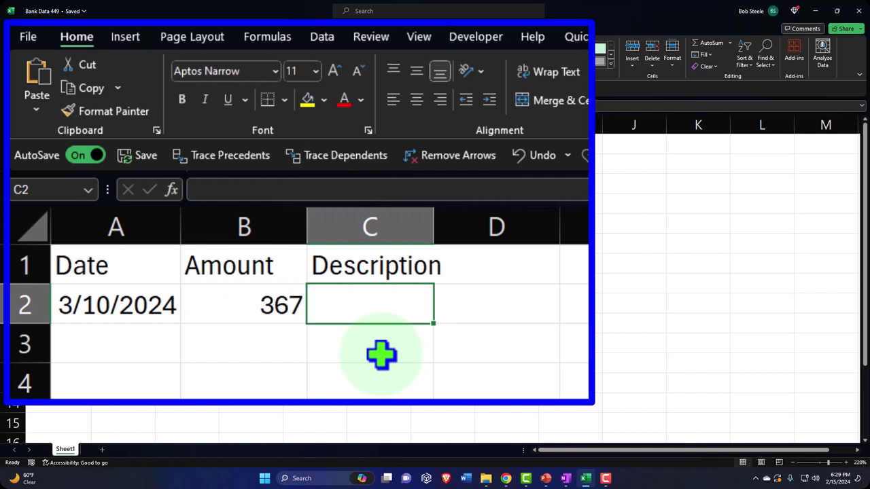
type("Transfer Customer")
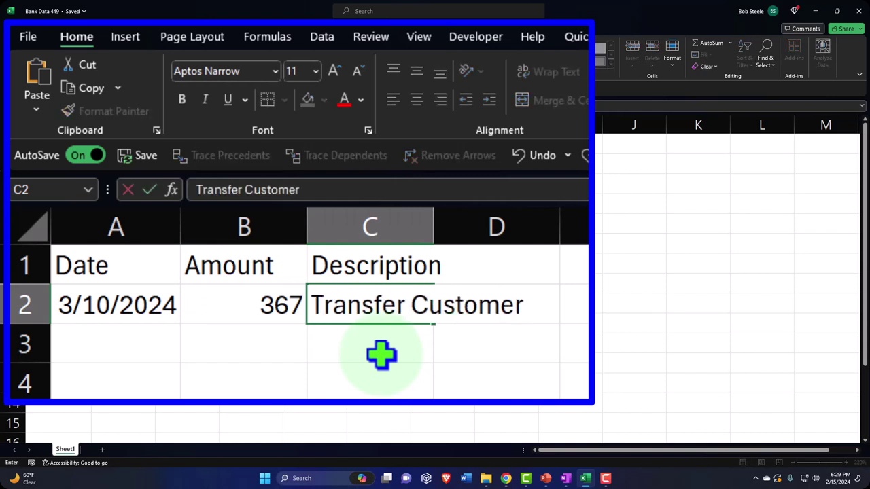
type(" 10")
key("Return")
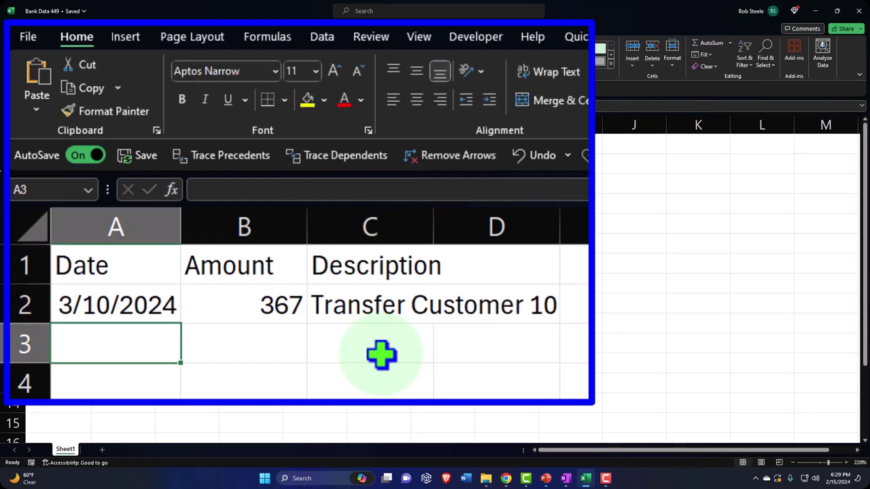
- Switch to QuickBooks Online and open a new bank deposit to check the total of the pending Customer 11 and 12 payments
left_click(584, 478)
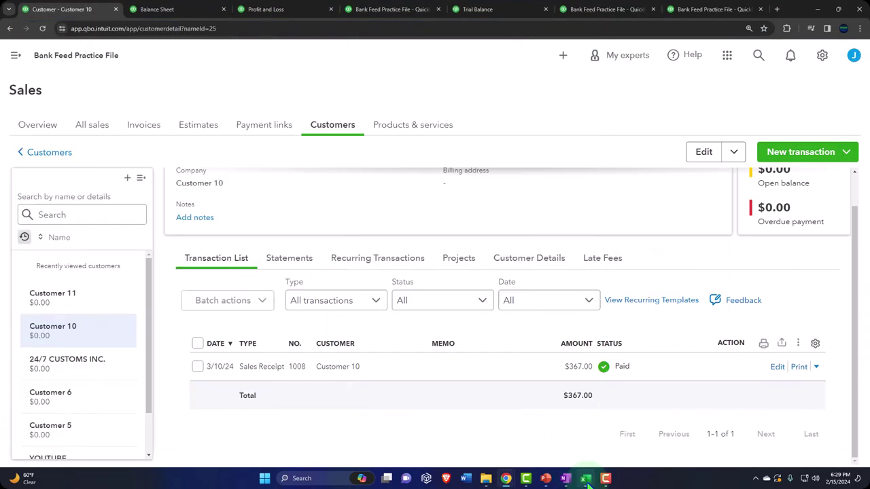
left_click(562, 55)
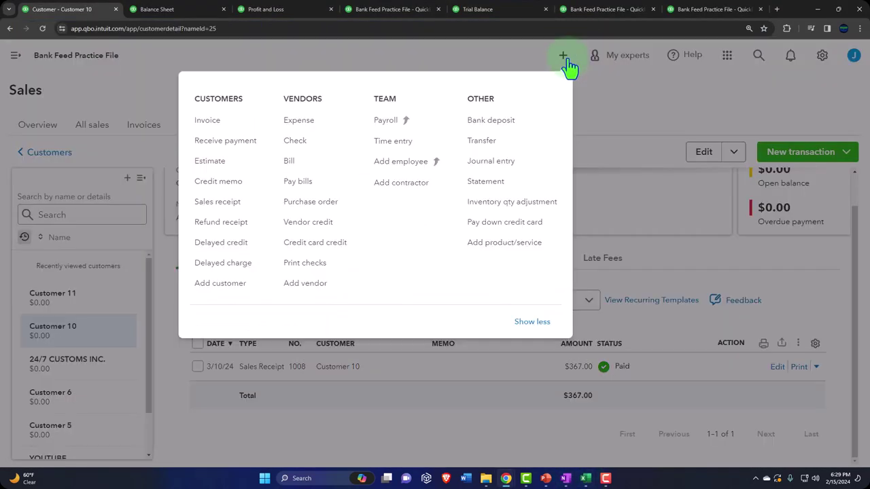
left_click(634, 140)
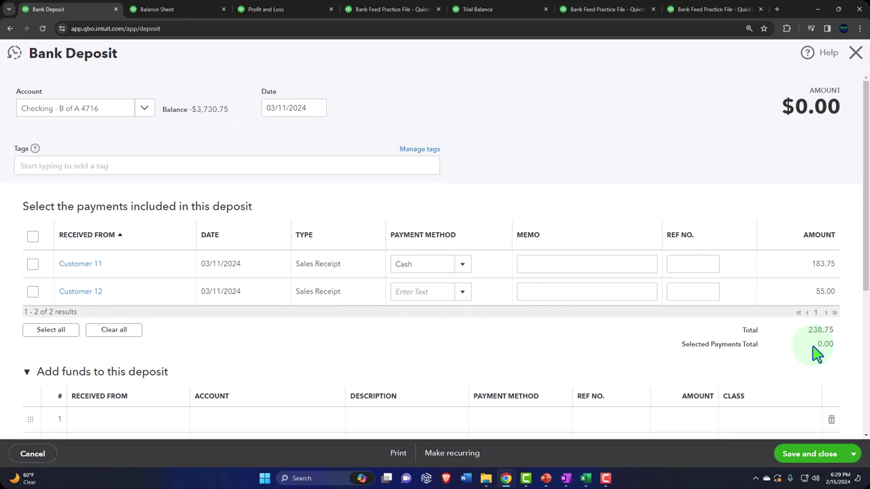
left_click(818, 9)
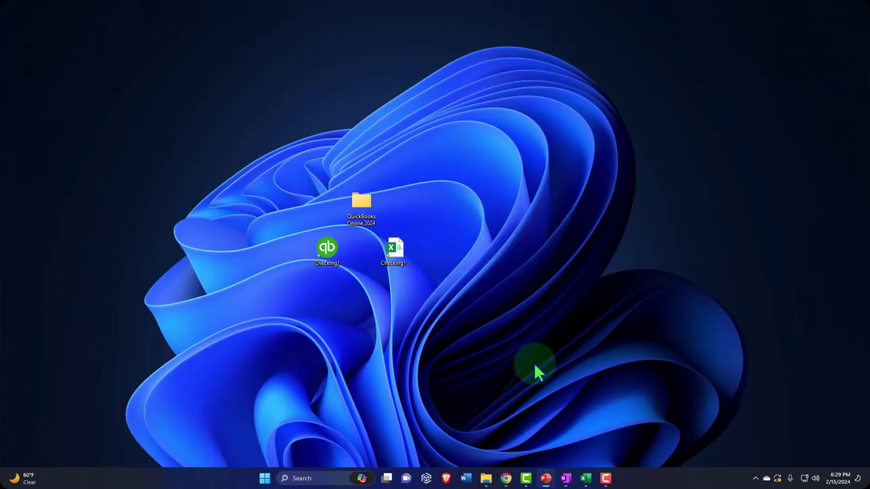
- Switch to Excel and fill row 3 with the date 3/11/2024, the amount 238.75 and the description Cah Deposit
left_click(585, 478)
left_click(132, 184)
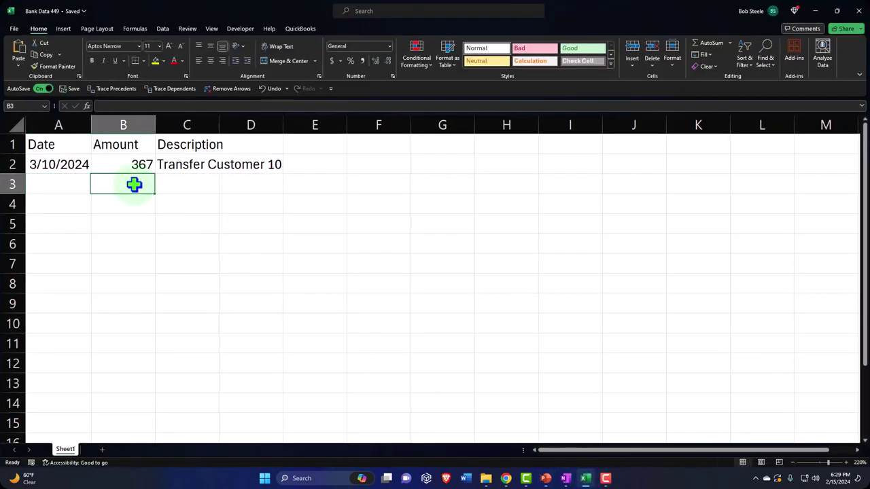
type("238.75")
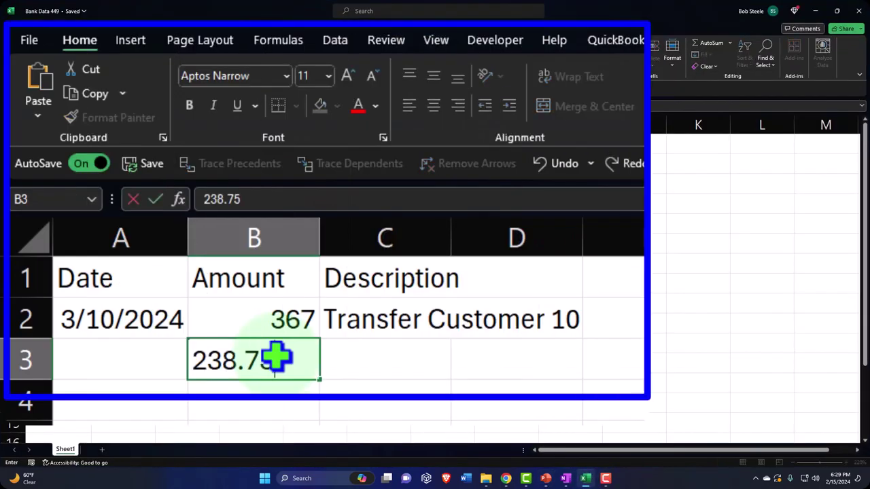
key("Left")
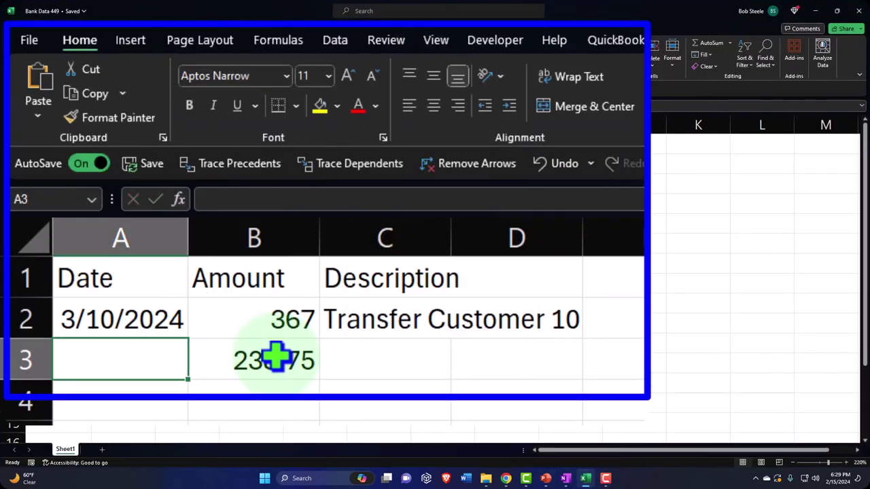
type("3/11")
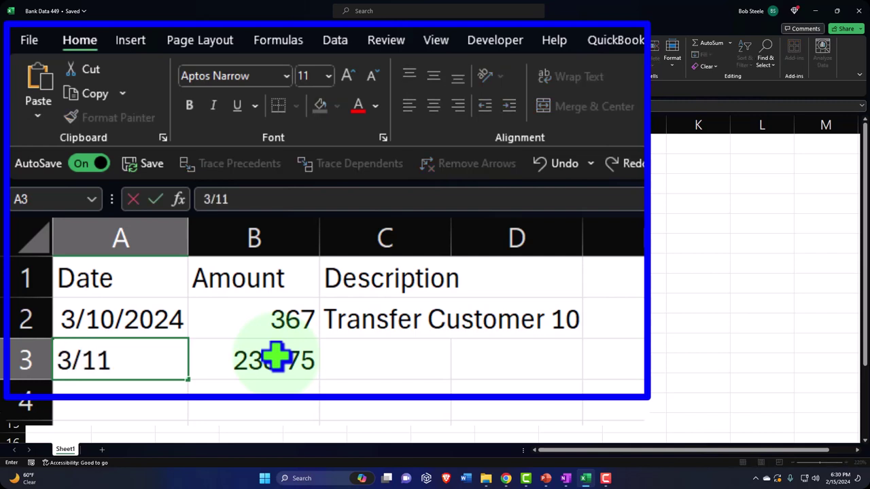
type("/2024")
key("Tab")
key("Tab")
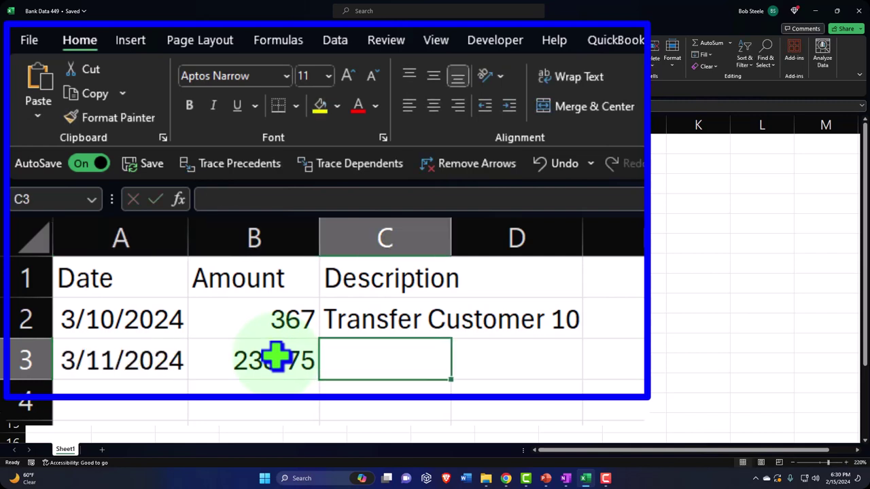
type("Cah")
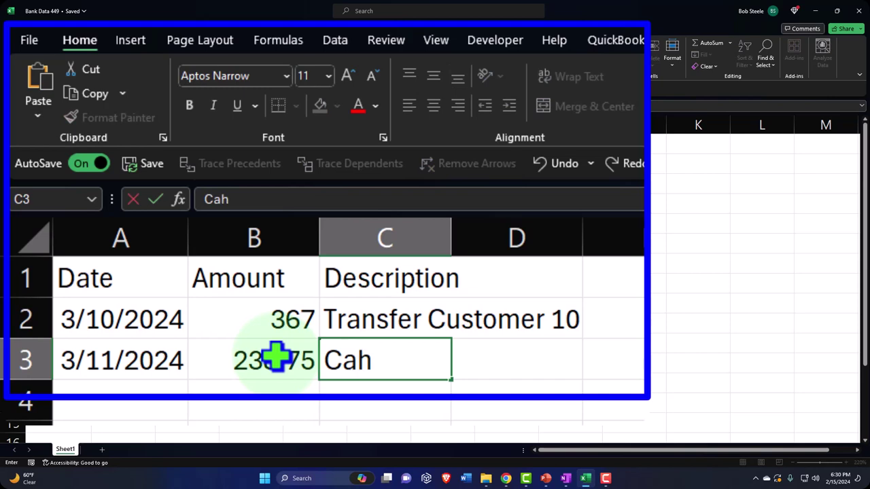
type(" Deposit")
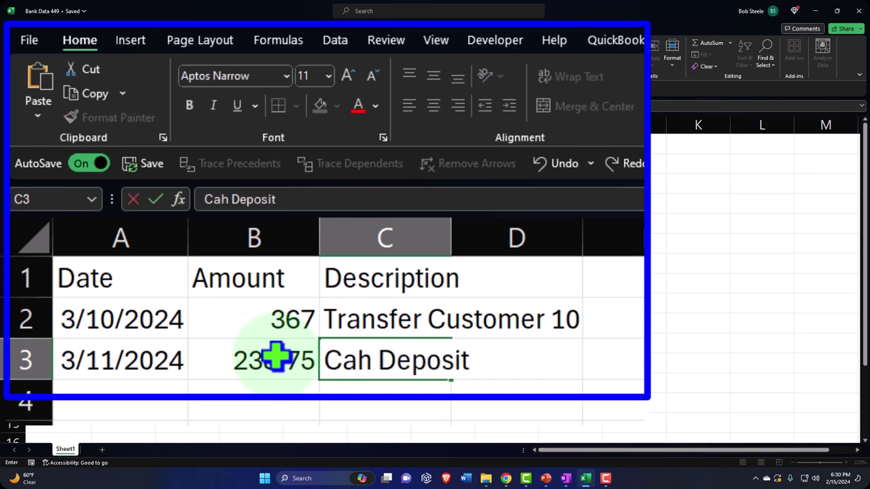
key("Return")
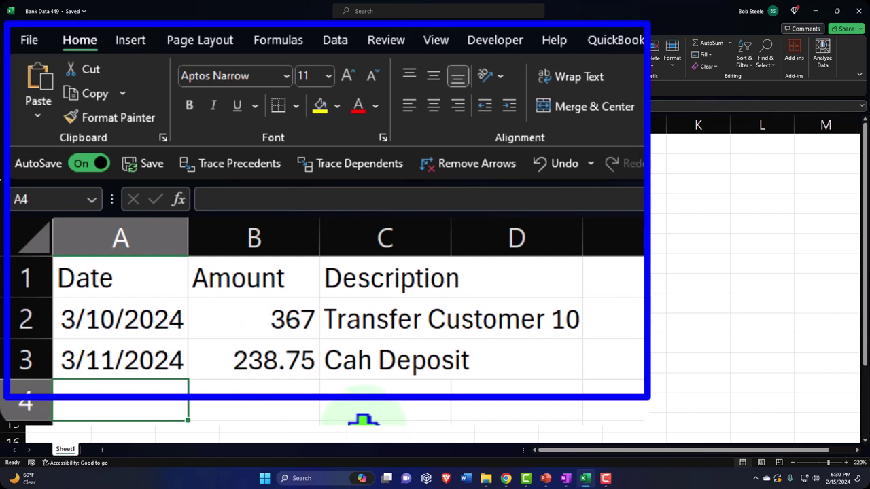
- Save the workbook, and save a copy as CSV (Comma delimited) named Bank Data 449 in the Bank Feed Upload Files folder
left_click(264, 372)
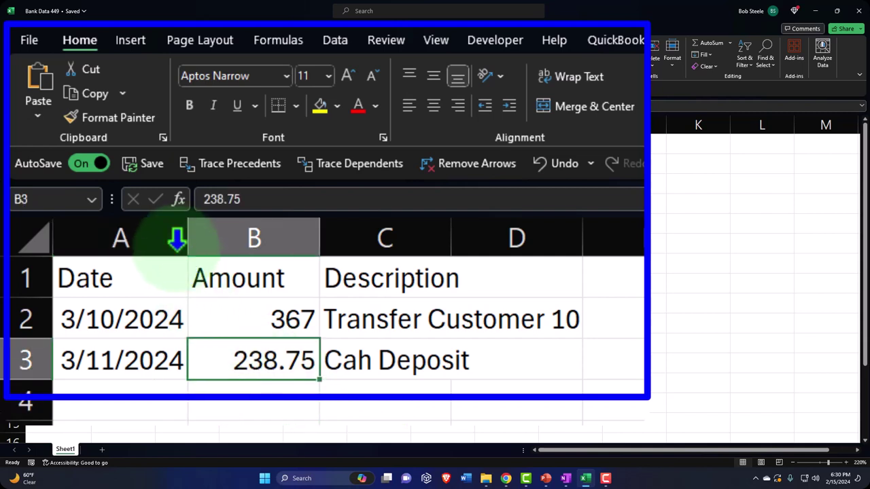
left_click(144, 165)
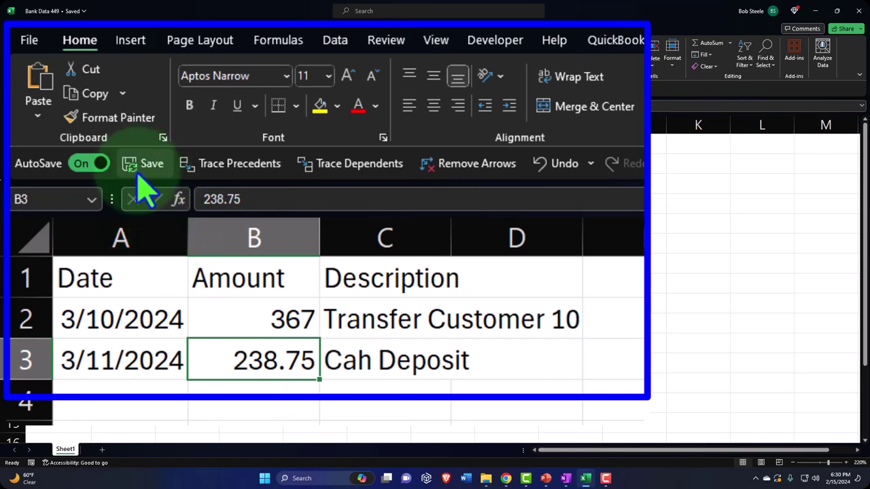
left_click(29, 39)
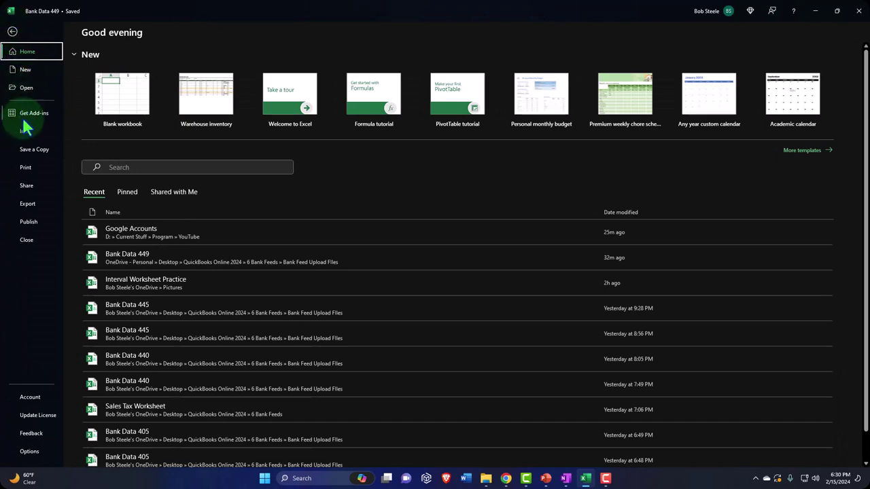
left_click(28, 146)
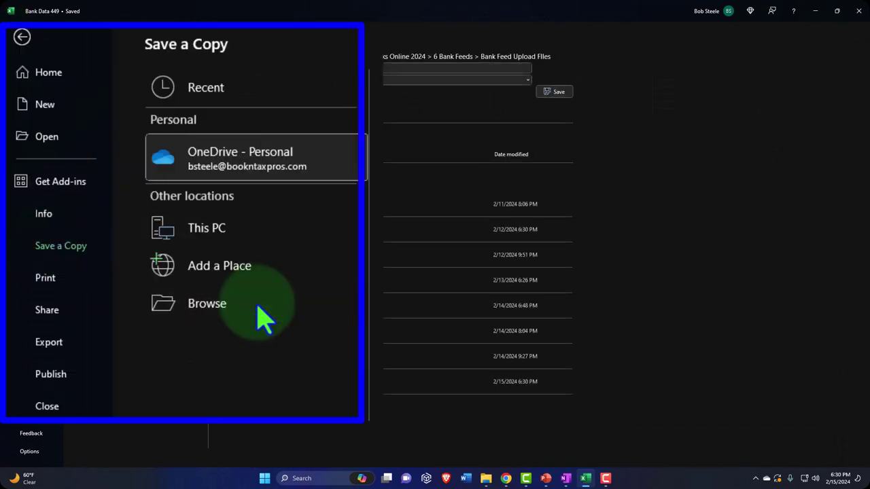
left_click(259, 308)
left_click(282, 439)
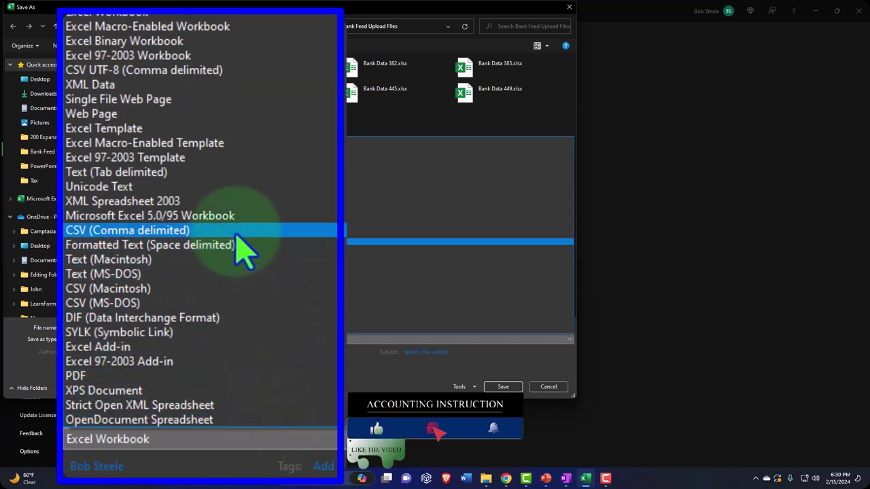
left_click(235, 231)
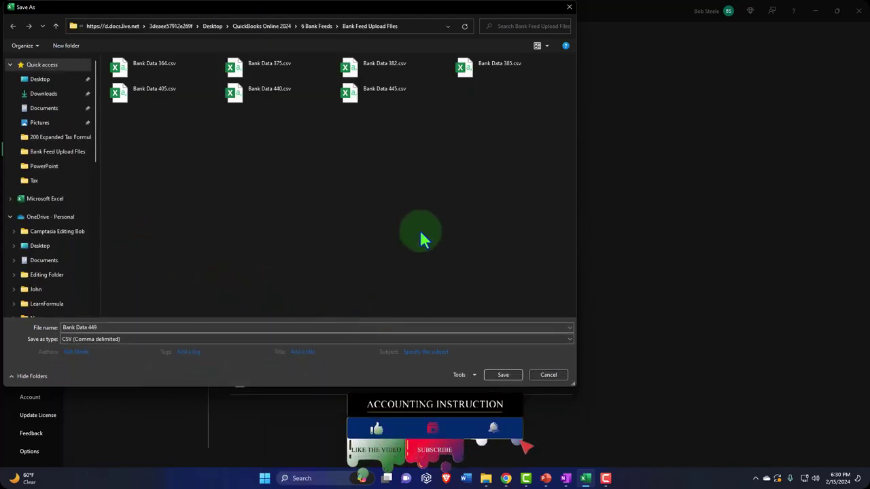
left_click(543, 45)
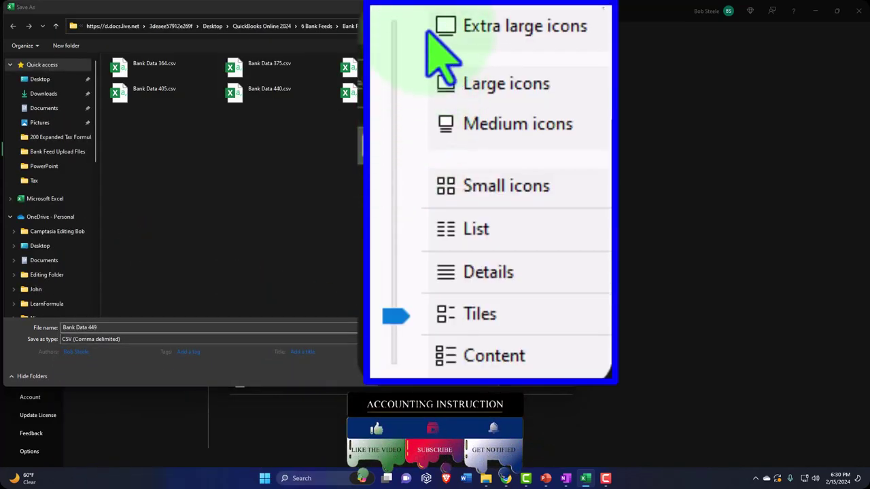
left_click(454, 27)
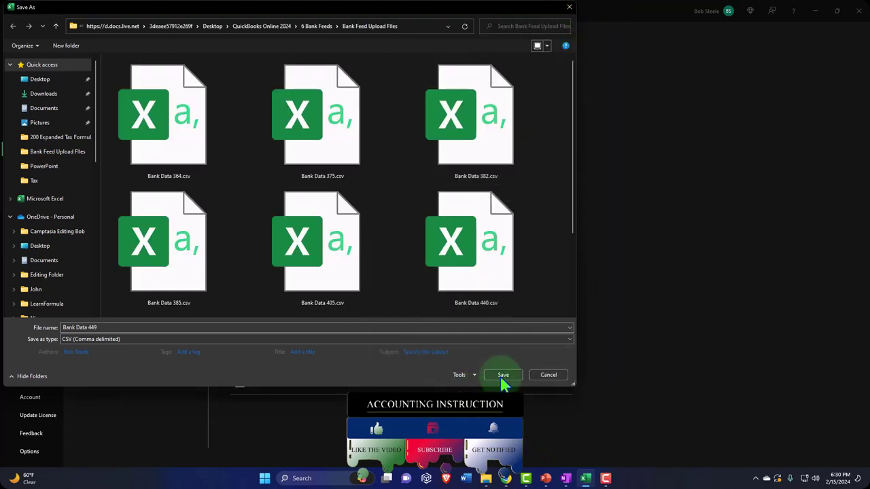
left_click(506, 378)
- Switch to QuickBooks Online, close the bank deposit form without saving and open the bank transactions page
mouse_move(505, 477)
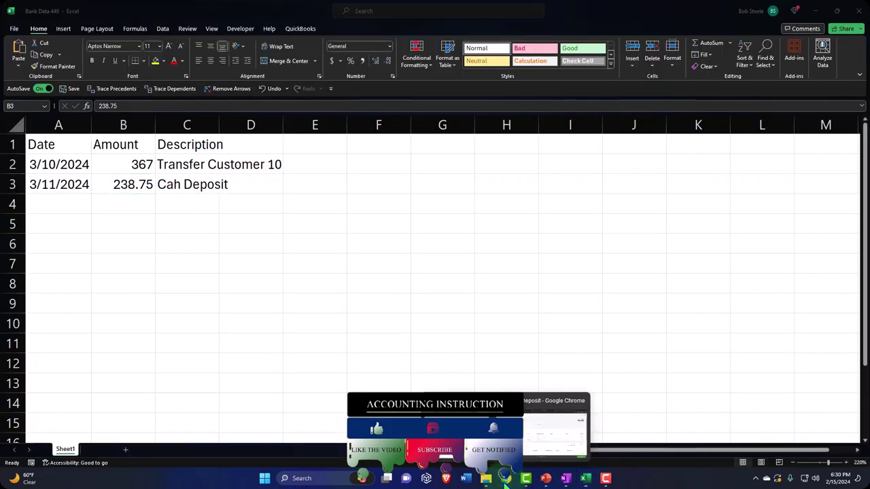
left_click(554, 432)
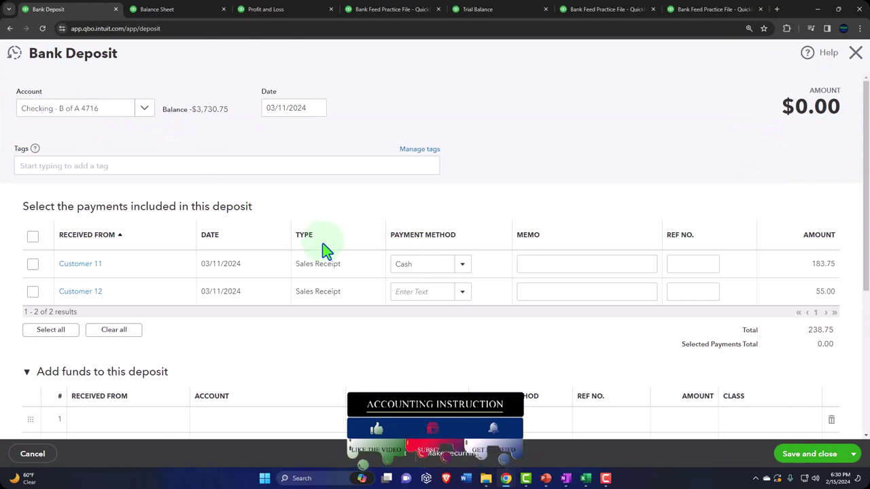
left_click(855, 53)
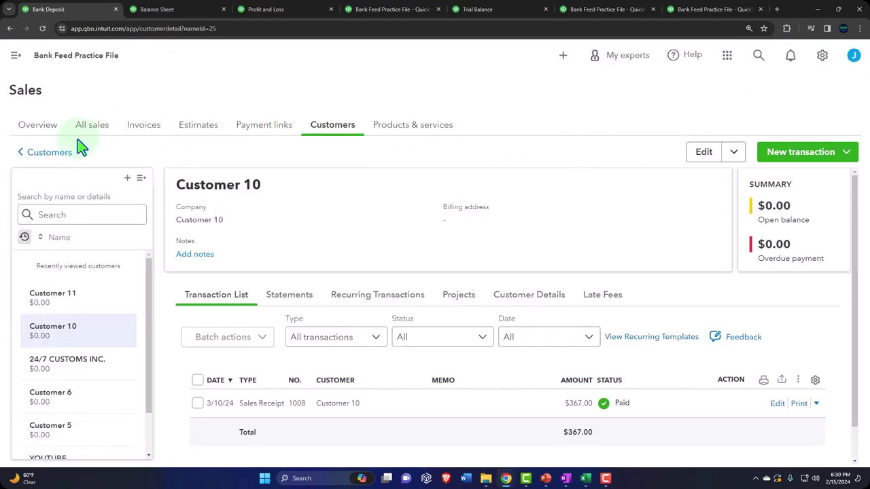
left_click(15, 55)
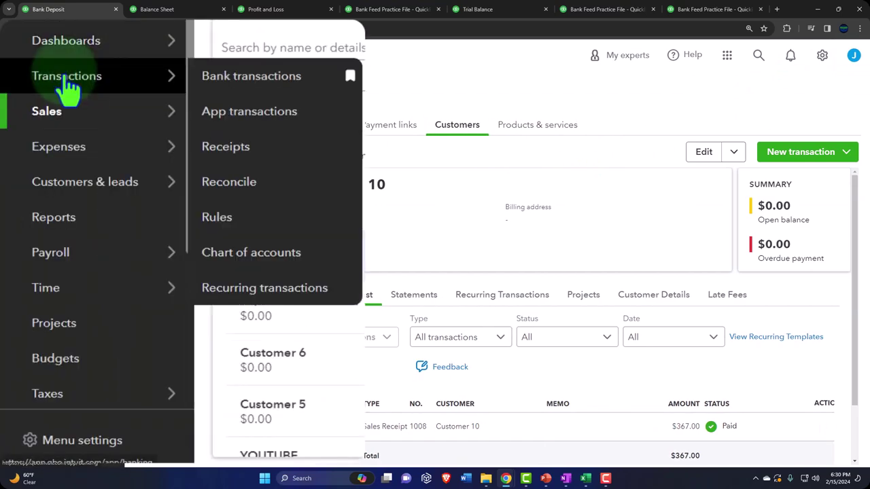
left_click(45, 217)
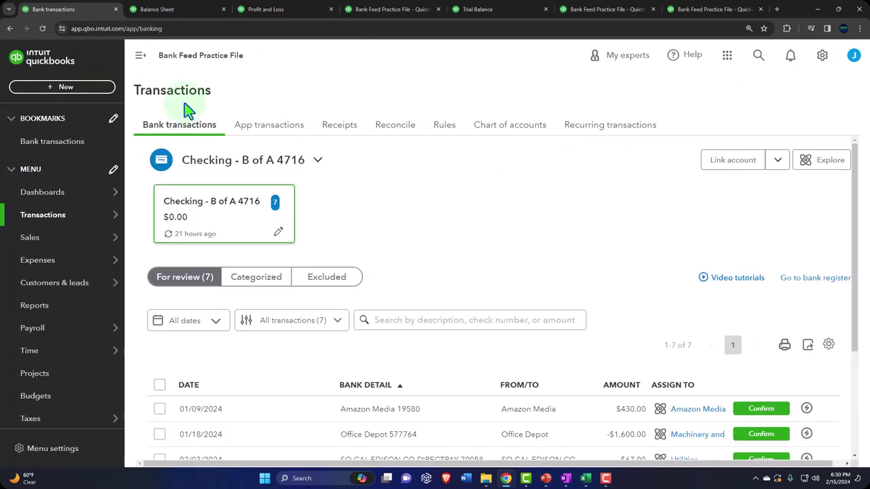
left_click(140, 55)
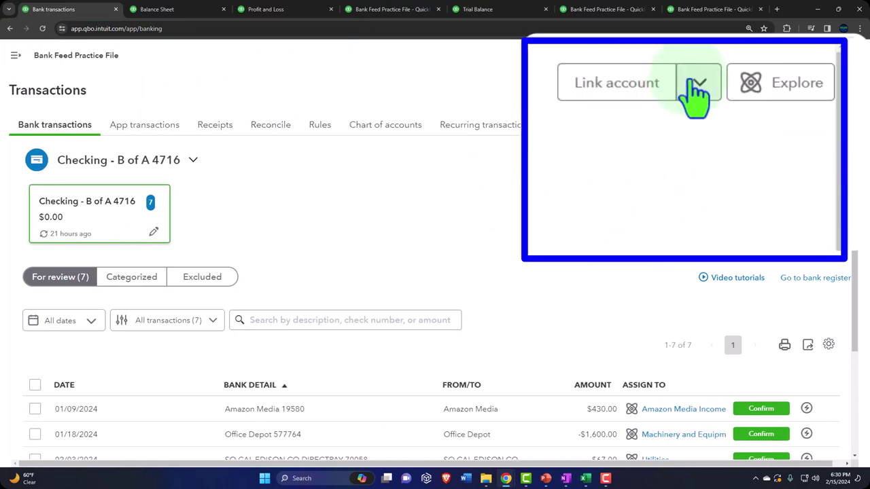
- Start a bank transaction upload from a file and choose Bank Data 449.csv as the source
left_click(778, 160)
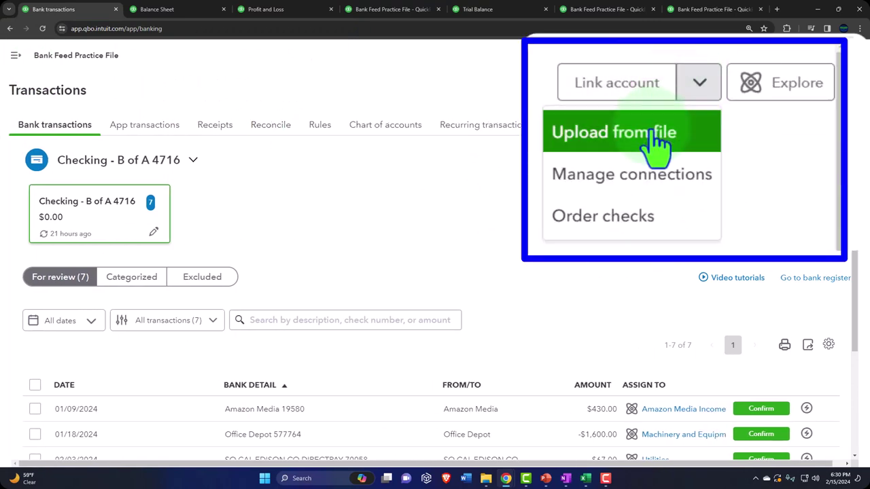
left_click(754, 185)
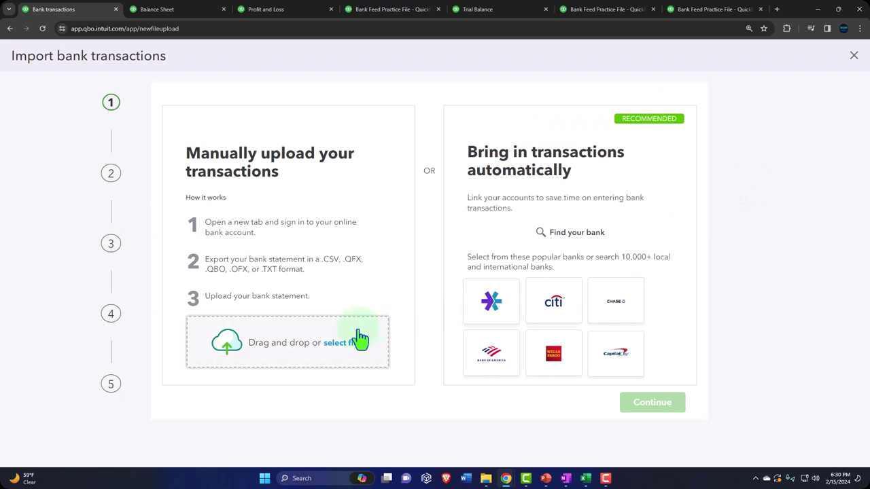
left_click(412, 343)
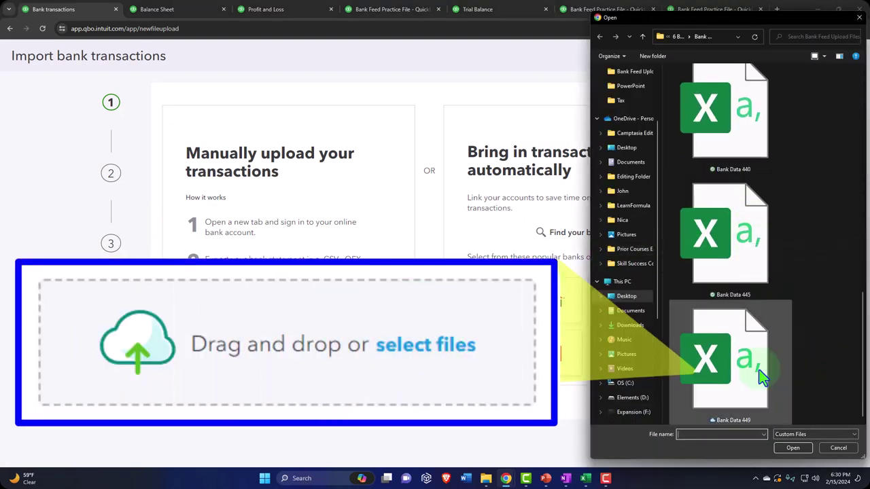
double_click(761, 377)
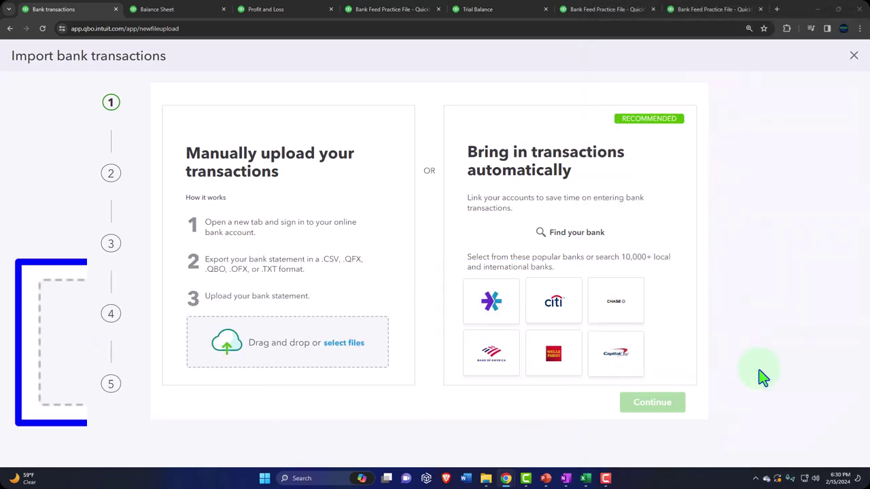
left_click(668, 405)
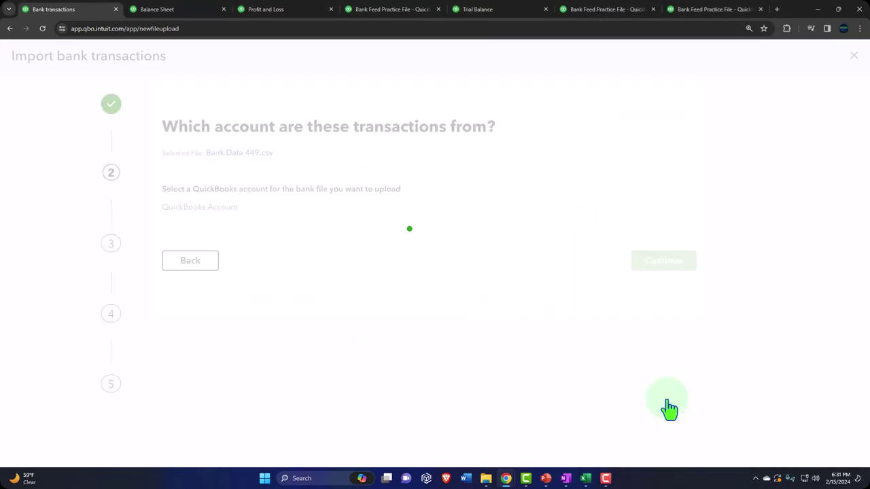
- Assign the file to the B of A checking account and set its date format to MM/dd/yyyy, accepting the proposed column mapping
left_click(257, 230)
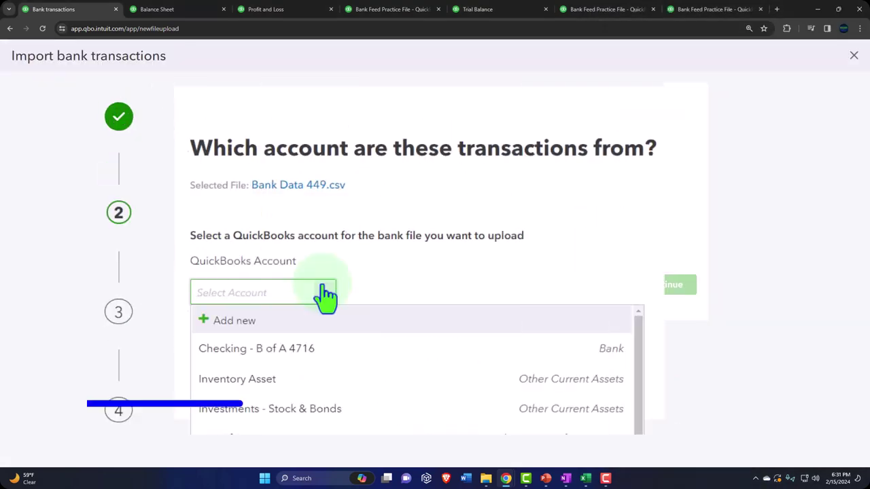
left_click(231, 272)
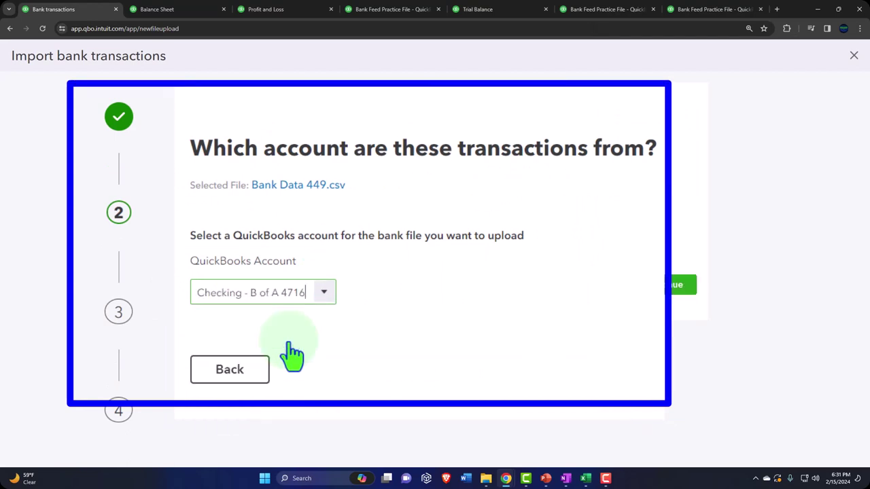
left_click(673, 293)
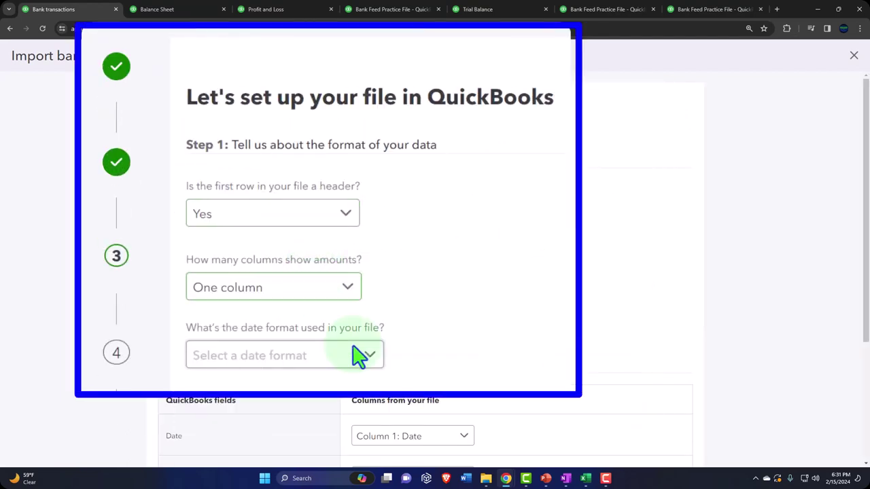
left_click(360, 356)
left_click(260, 163)
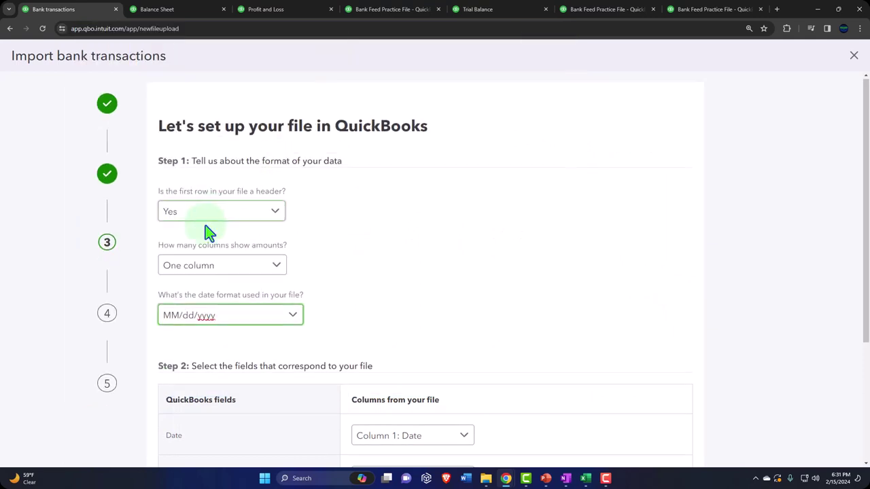
scroll(330, 292, "down", 2)
scroll(361, 340, "down", 1)
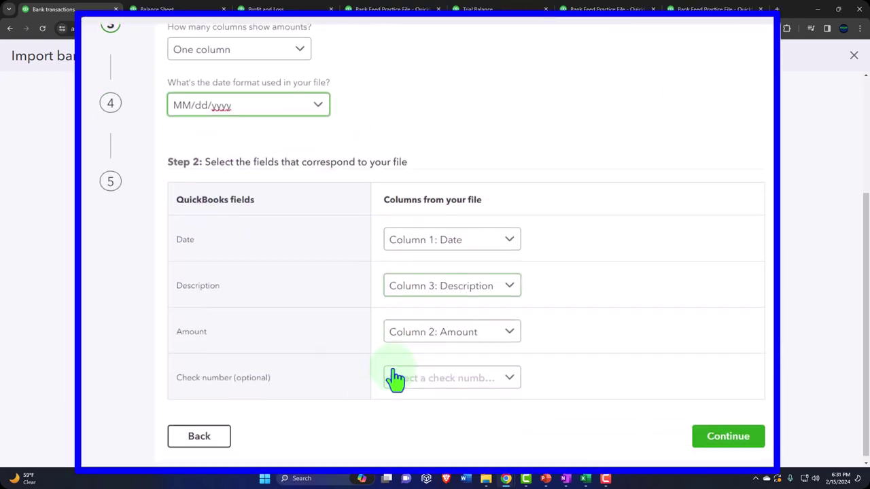
left_click(721, 434)
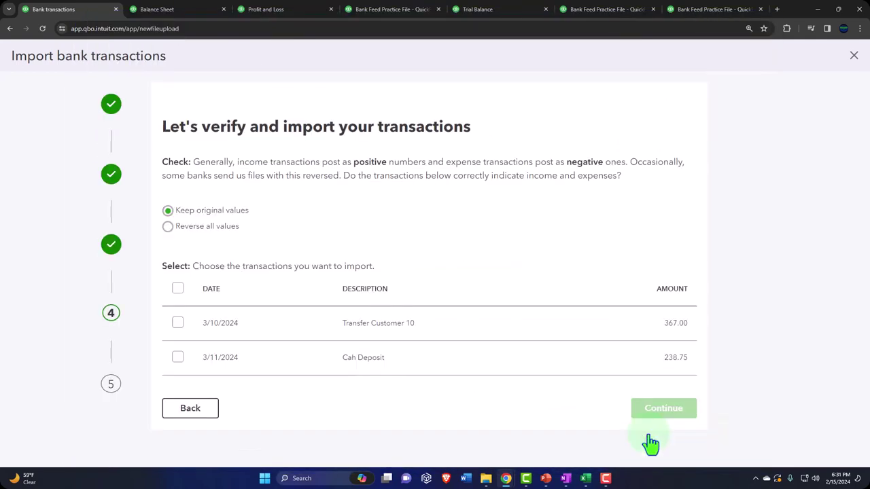
- Select all transactions in the file with their original values, import them and finish the import
left_click(177, 288)
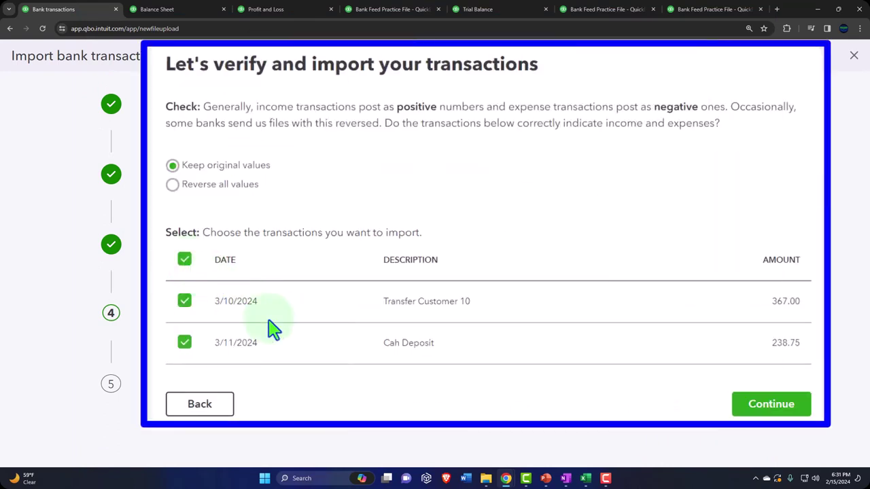
left_click(649, 412)
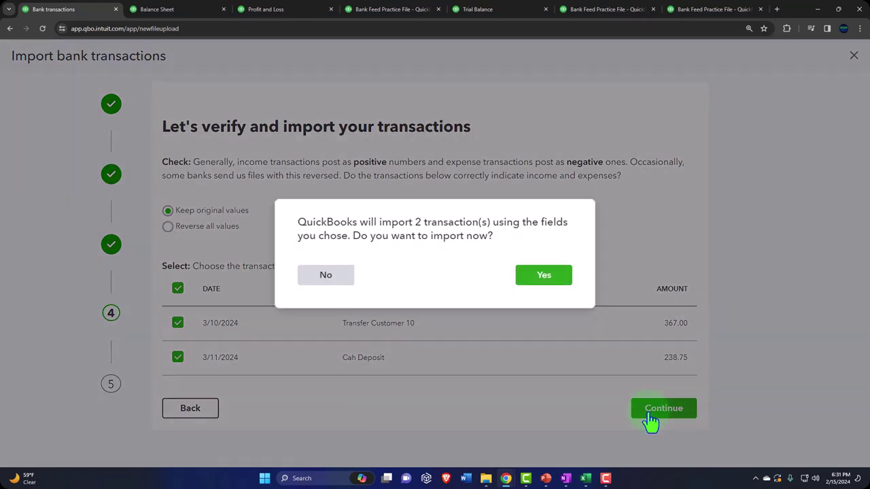
left_click(564, 280)
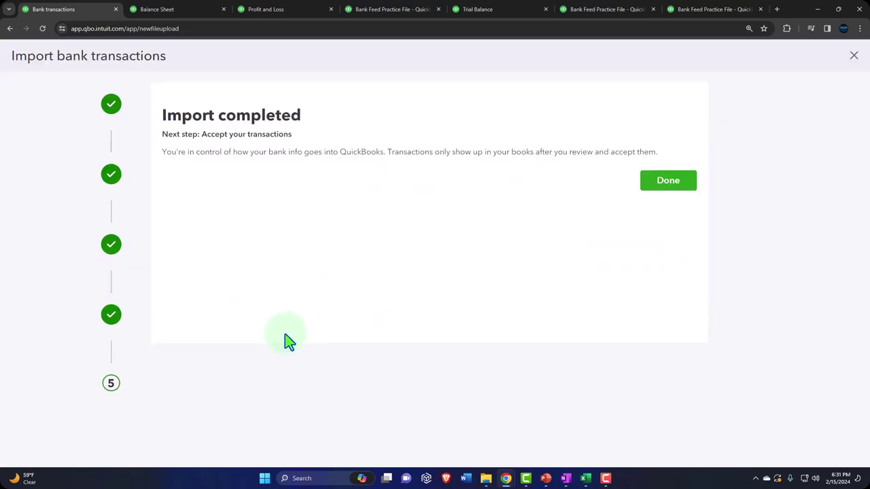
left_click(668, 181)
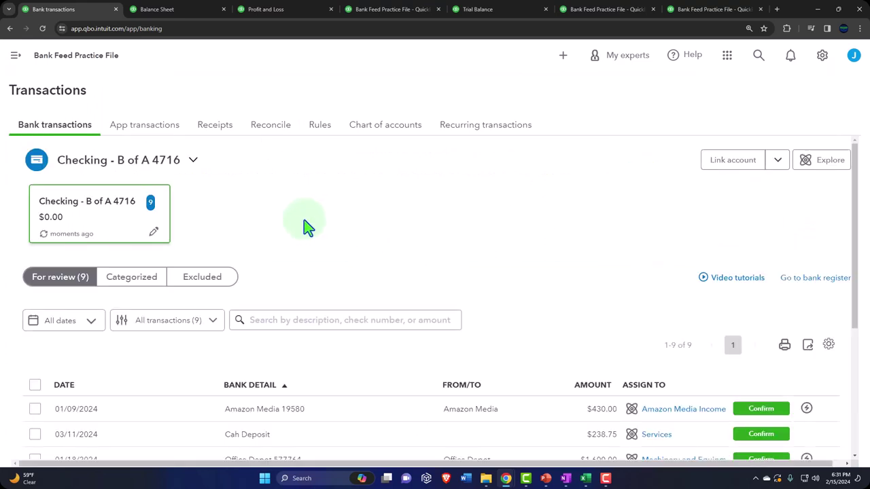
- Filter the bank transactions for review to show only Money in
scroll(303, 220, "down", 2)
scroll(304, 227, "down", 1)
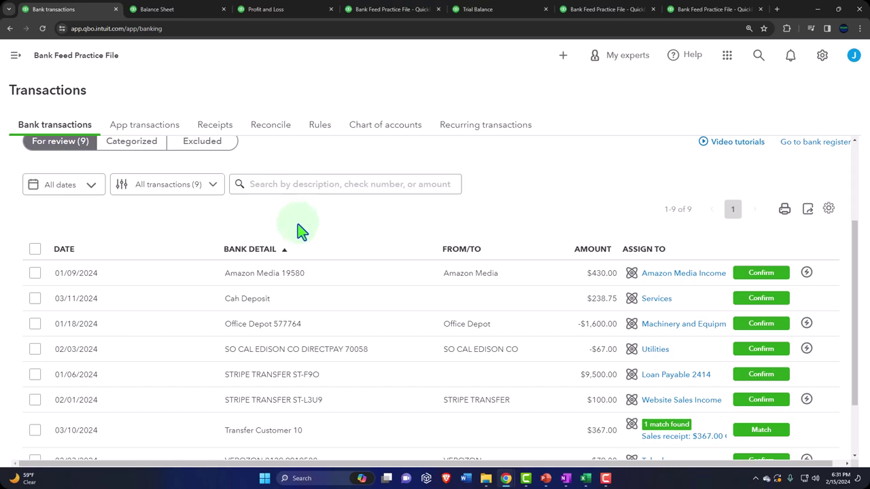
scroll(301, 231, "up", 1)
left_click(204, 232)
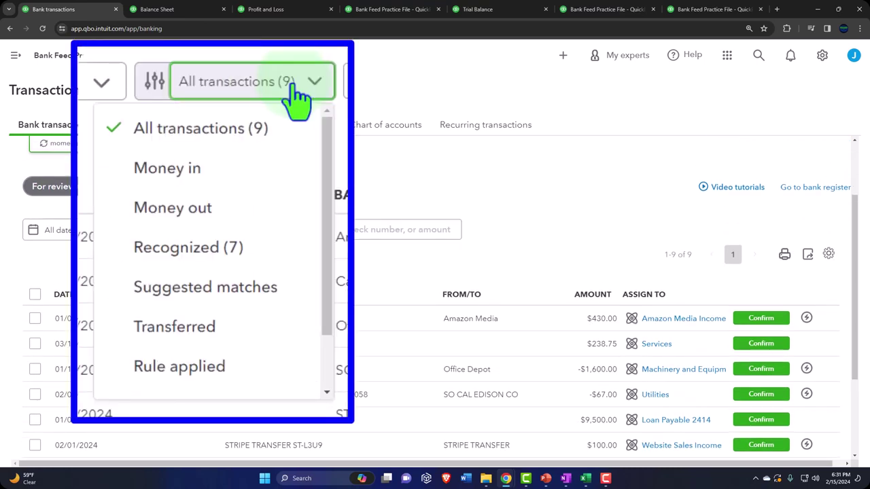
left_click(165, 284)
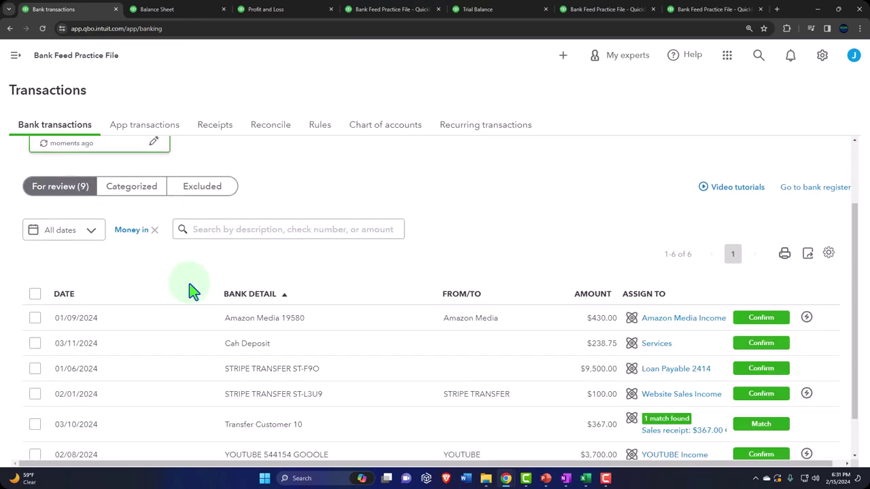
- Open the Transfer Customer 10 bank transaction and match it to the suggested Customer 10 sales receipt
scroll(193, 291, "down", 1)
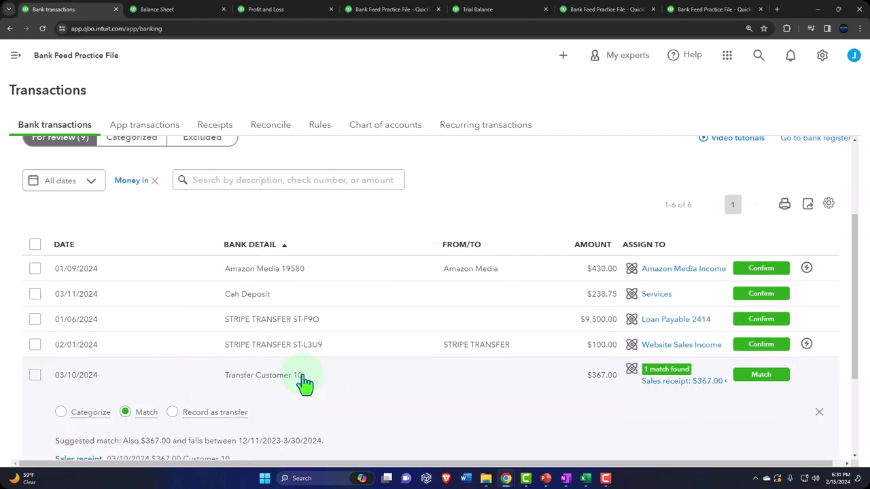
left_click(303, 378)
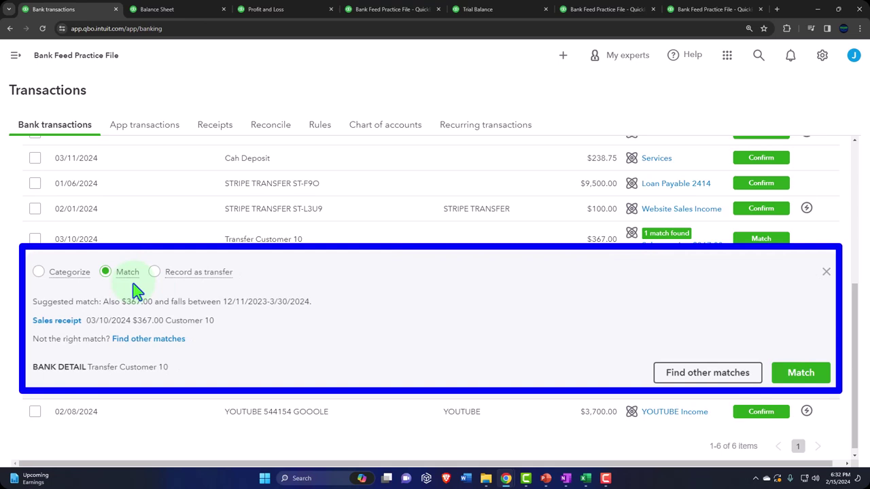
left_click(801, 376)
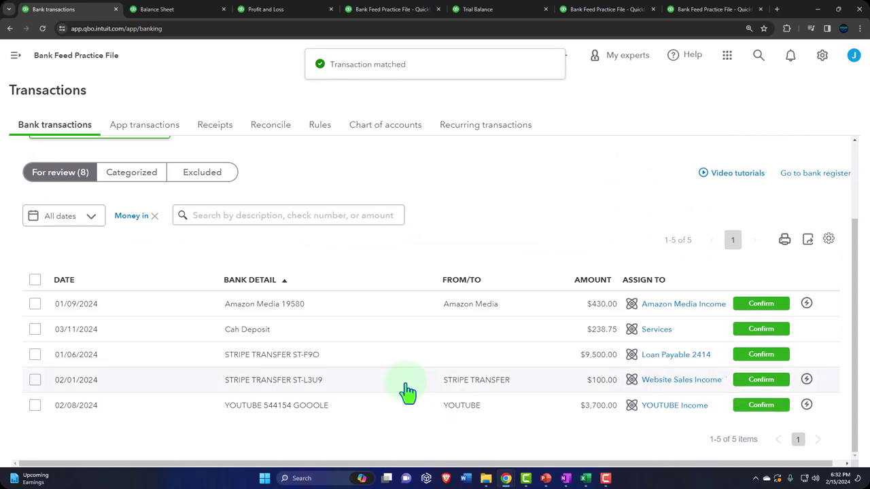
- Open the Cah Deposit bank transaction, review its suggested sales receipt matches, and leave without saving
left_click(293, 337)
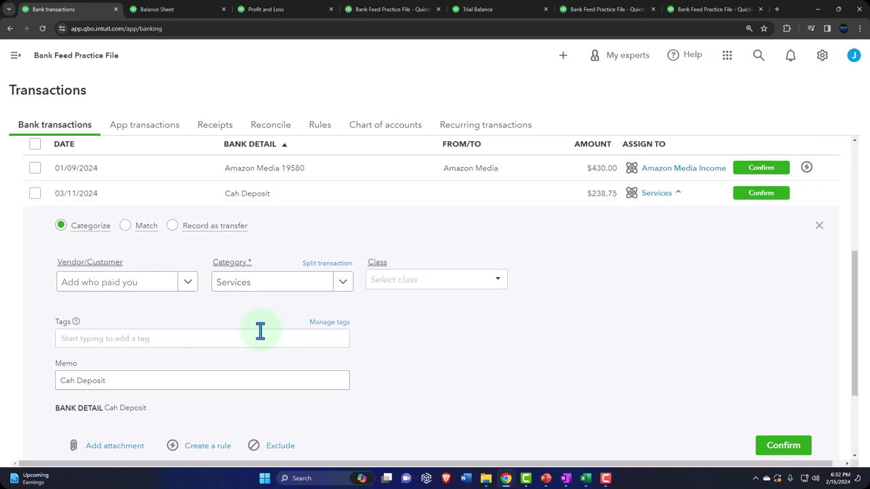
left_click(126, 231)
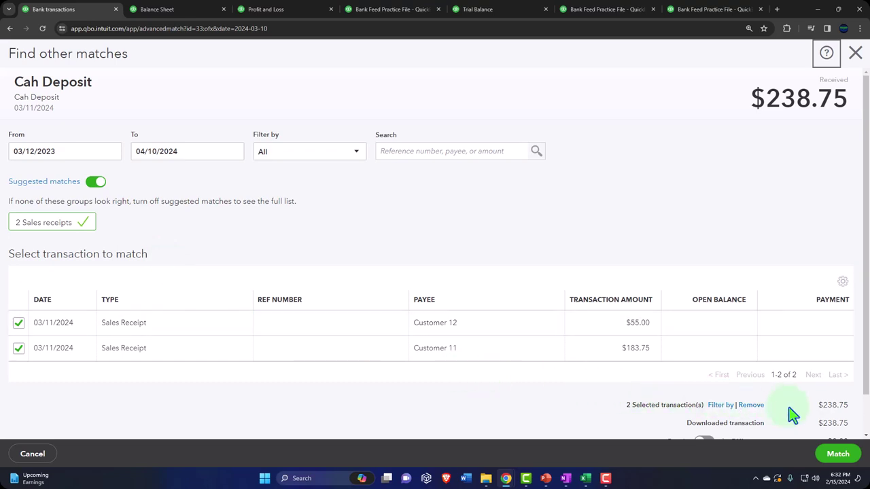
scroll(806, 415, "down", 1)
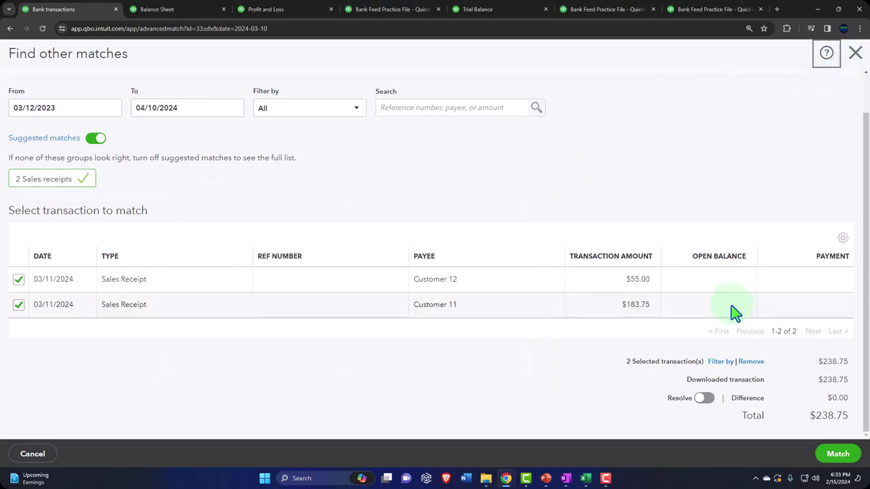
left_click(855, 54)
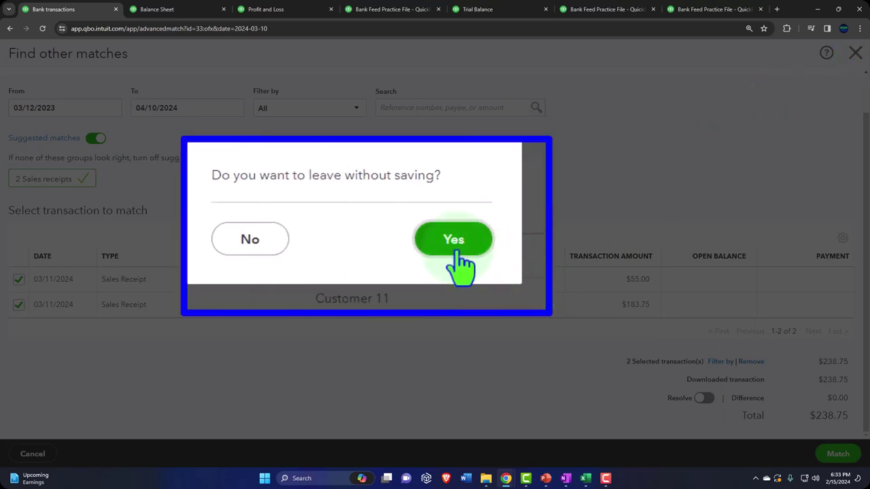
left_click(494, 270)
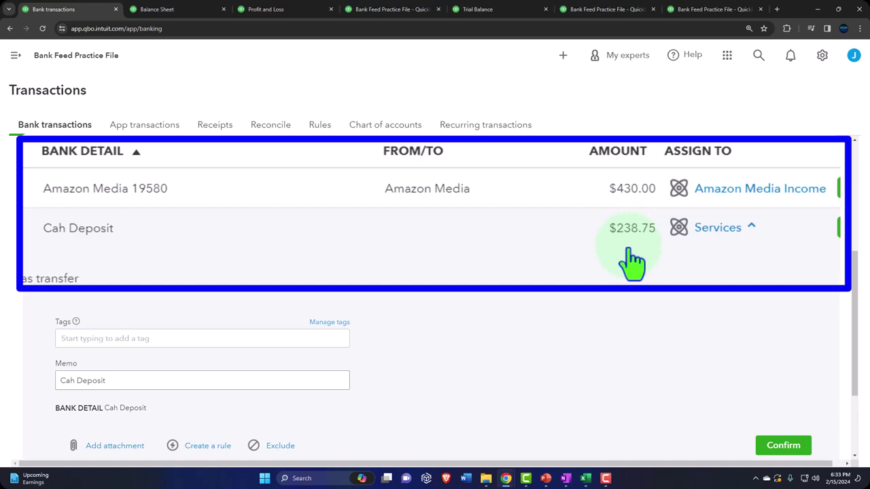
- Check the March amount in Payments to deposit on the balance sheet, and return to the bank transactions
left_click(167, 9)
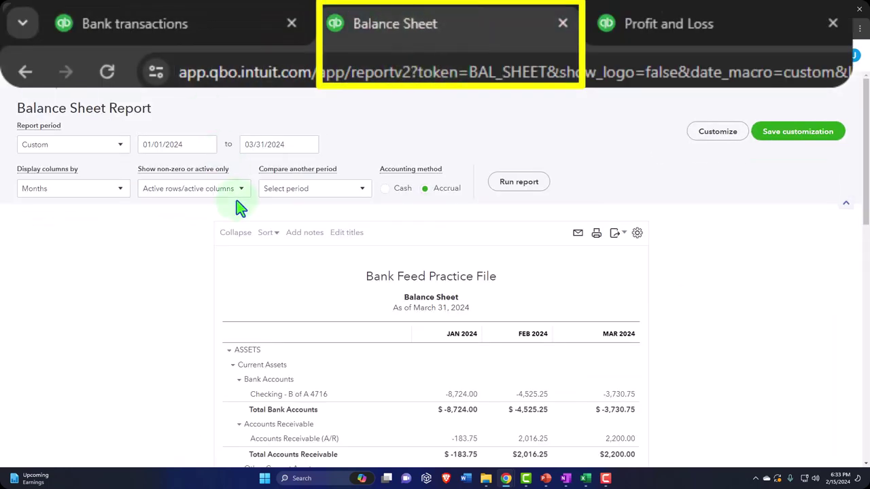
scroll(243, 227, "down", 8)
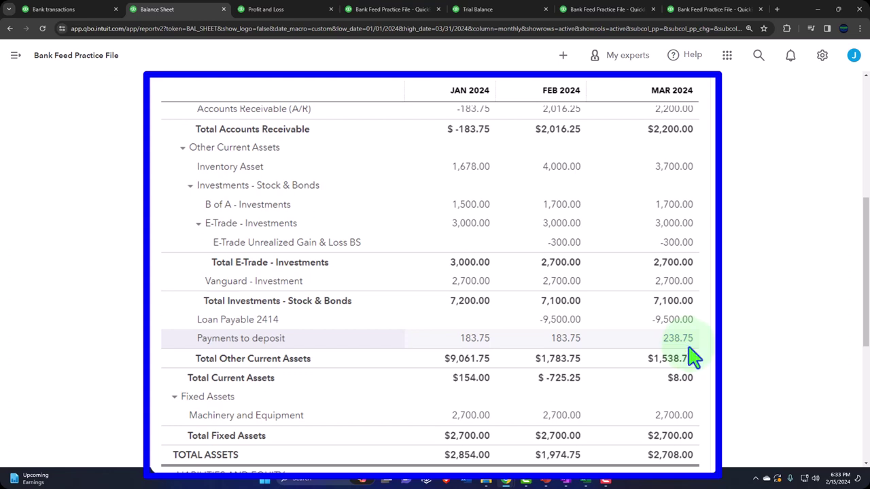
left_click(59, 9)
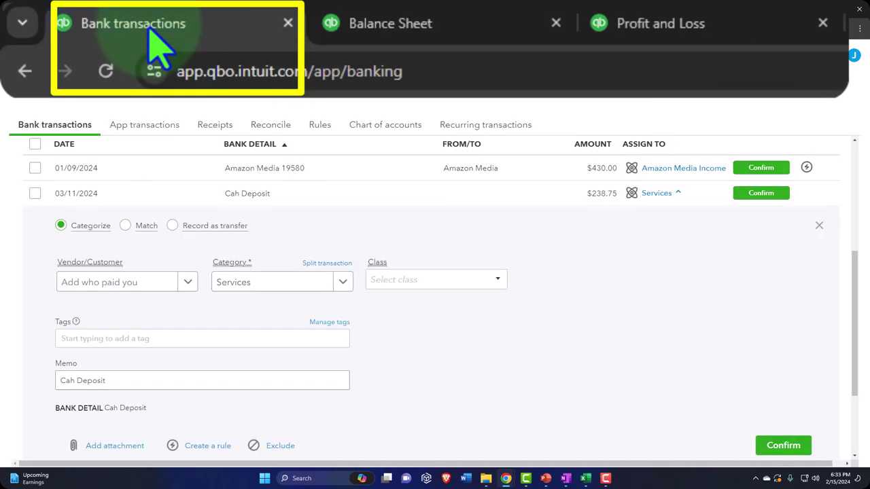
- Start a new bank deposit and set the payment method of the Customer 12 sales receipt to Cash
left_click(564, 56)
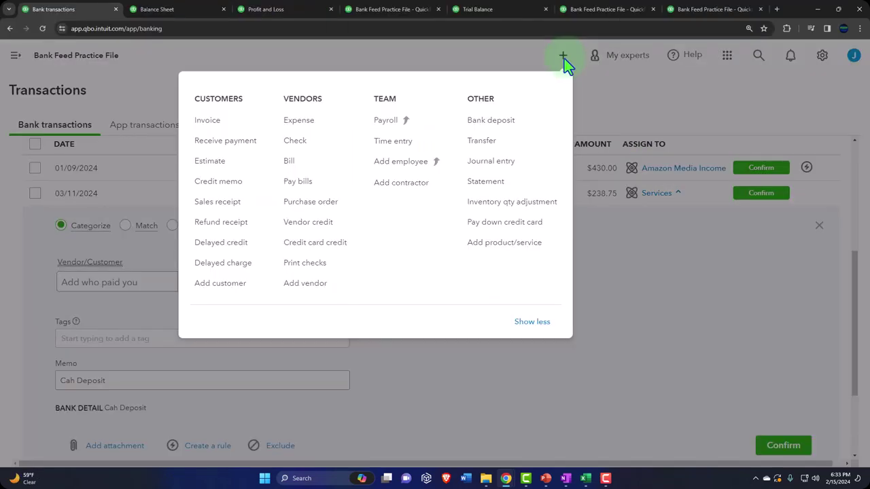
left_click(492, 120)
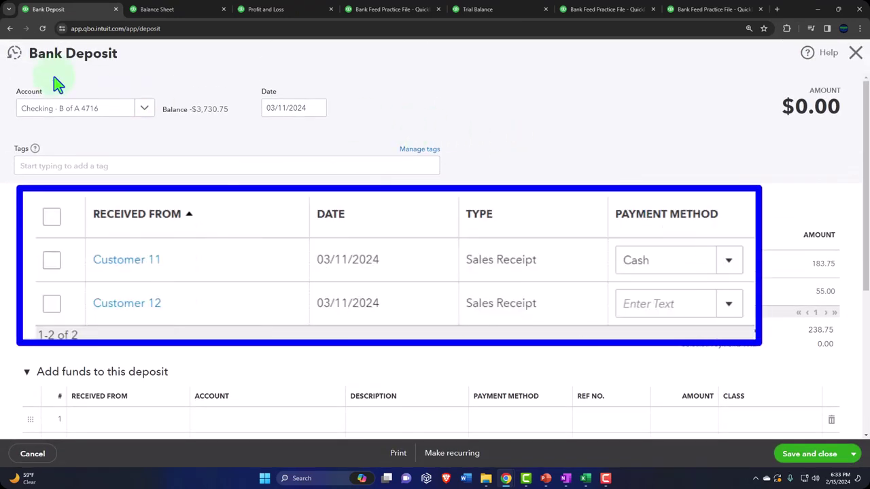
left_click(51, 261)
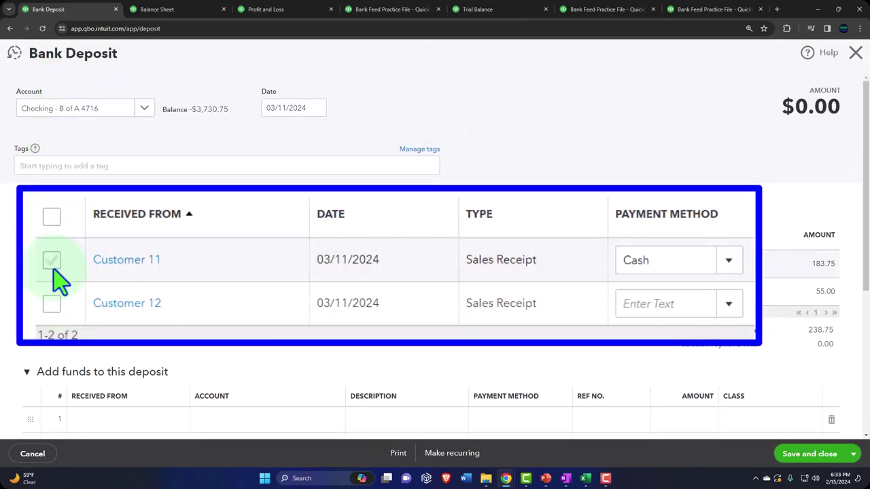
left_click(51, 304)
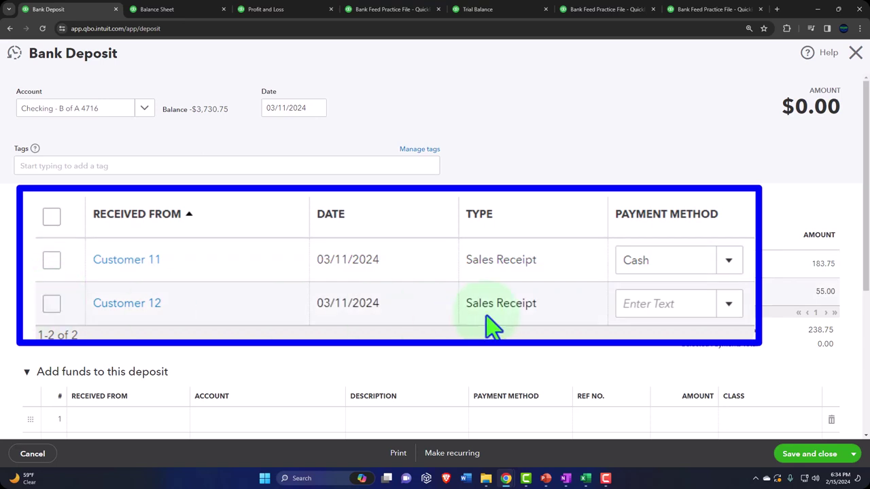
left_click(515, 306)
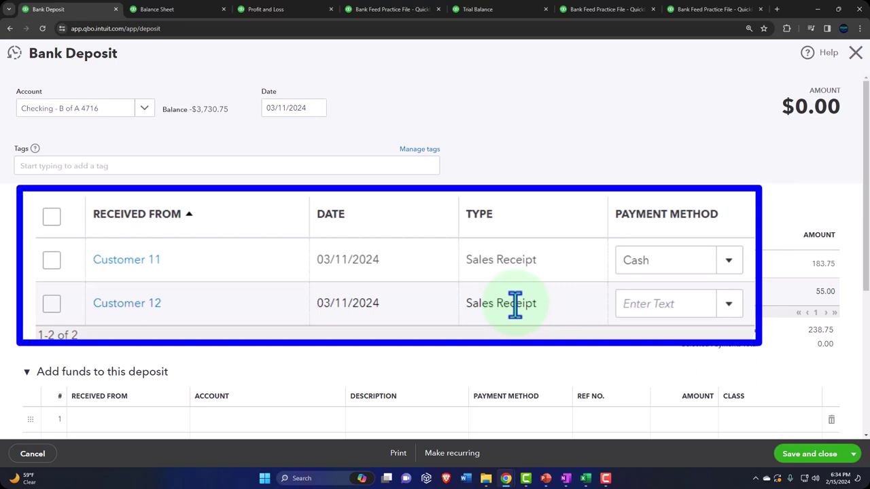
left_click(444, 265)
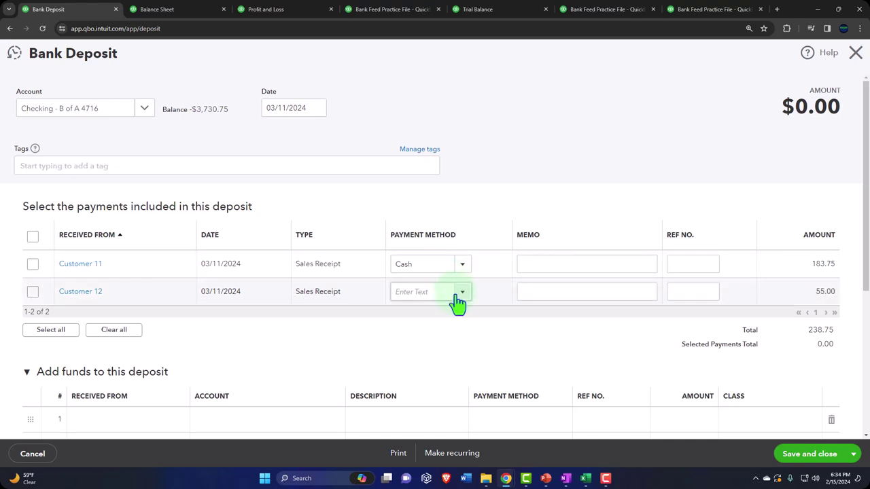
left_click(454, 293)
left_click(384, 284)
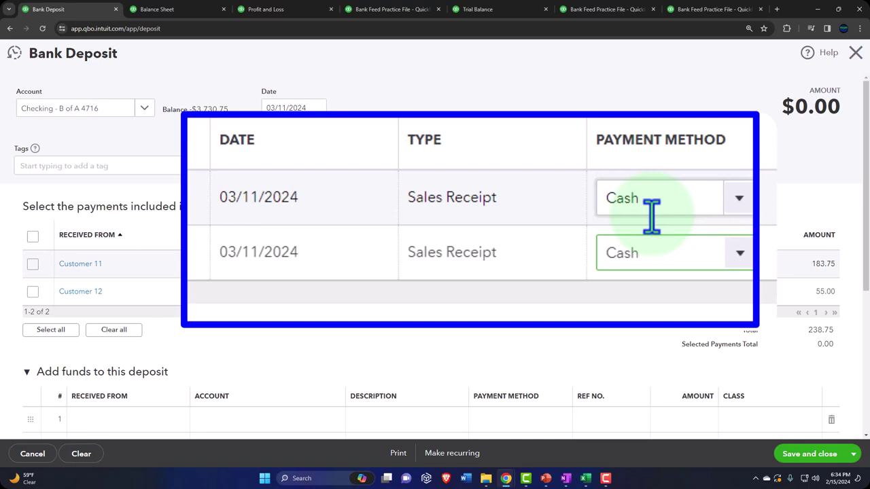
- Add a line for the Bank Charge account with an amount of -5.00 to the deposit's additional funds
scroll(418, 273, "down", 2)
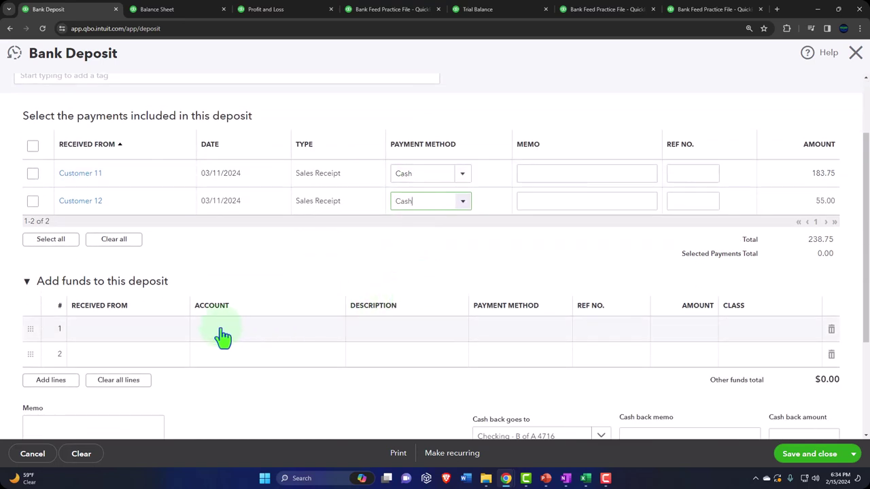
left_click(222, 333)
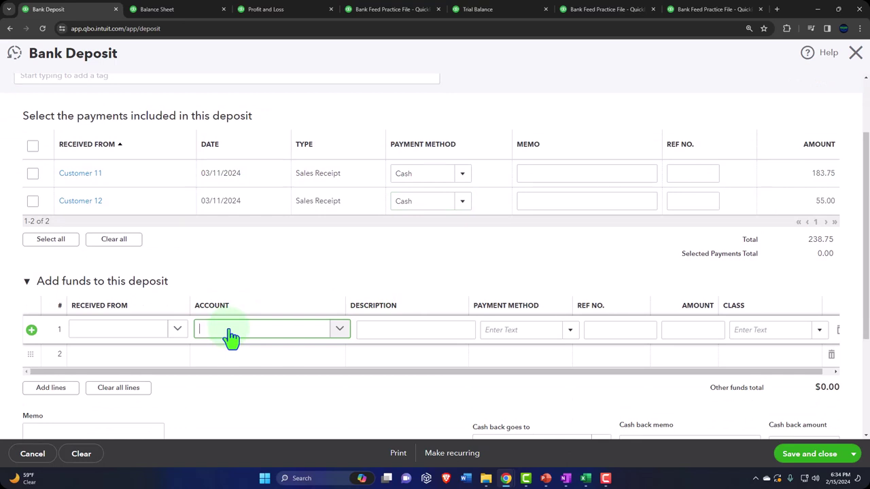
type("bna")
key("BackSpace")
key("BackSpace")
key("BackSpace")
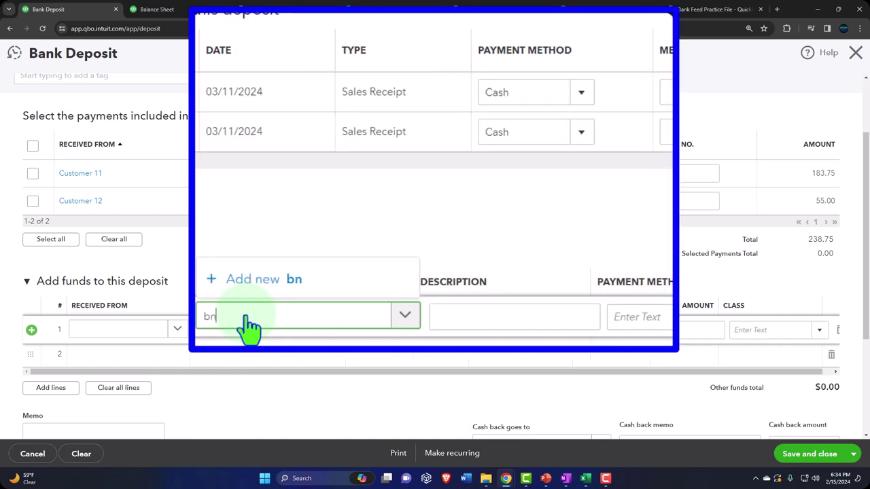
type("ba")
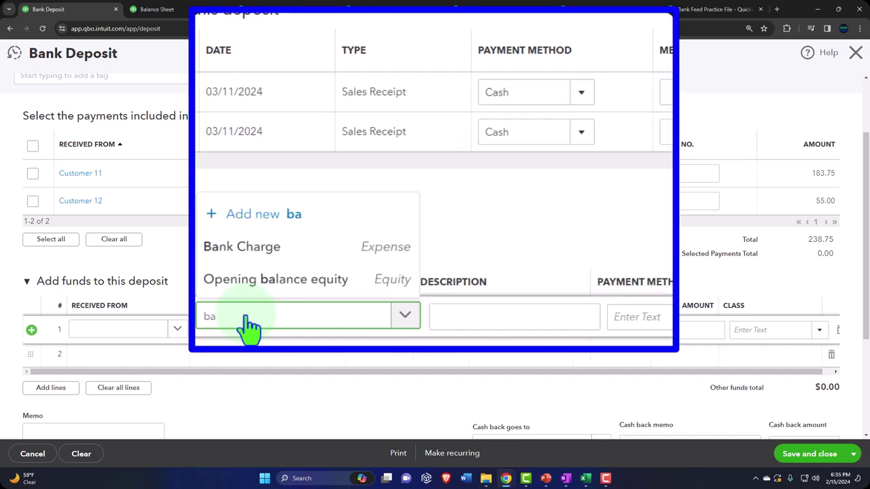
left_click(235, 292)
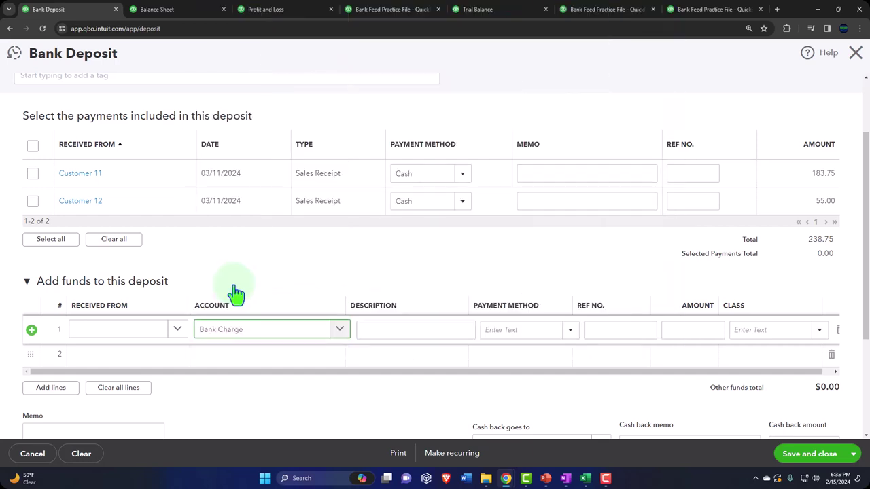
key("Tab")
key("Tab")
key("Tab")
key("Tab")
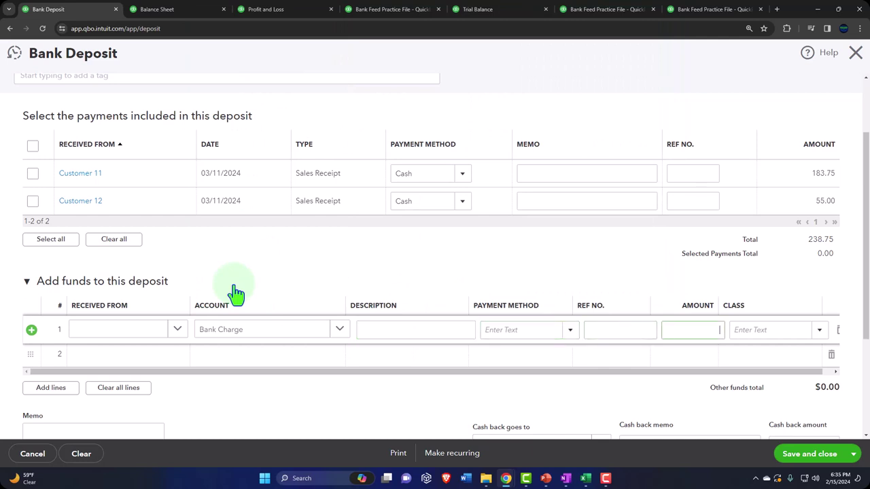
type("-5")
key("Tab")
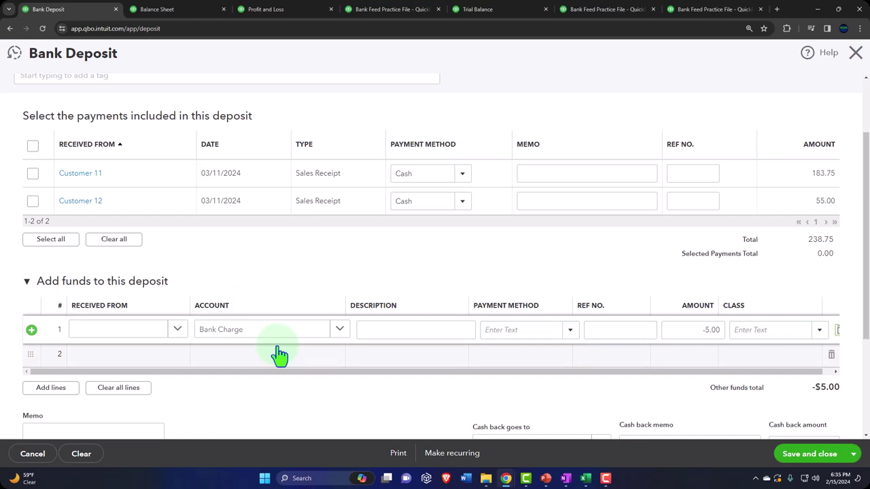
scroll(330, 357, "down", 3)
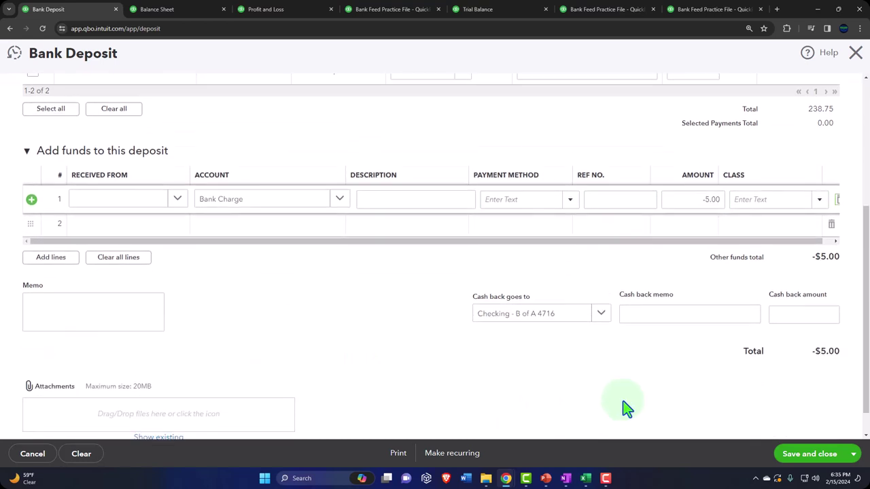
- Include both the Customer 11 and Customer 12 sales receipts in the deposit and review the deposit total
scroll(646, 387, "up", 3)
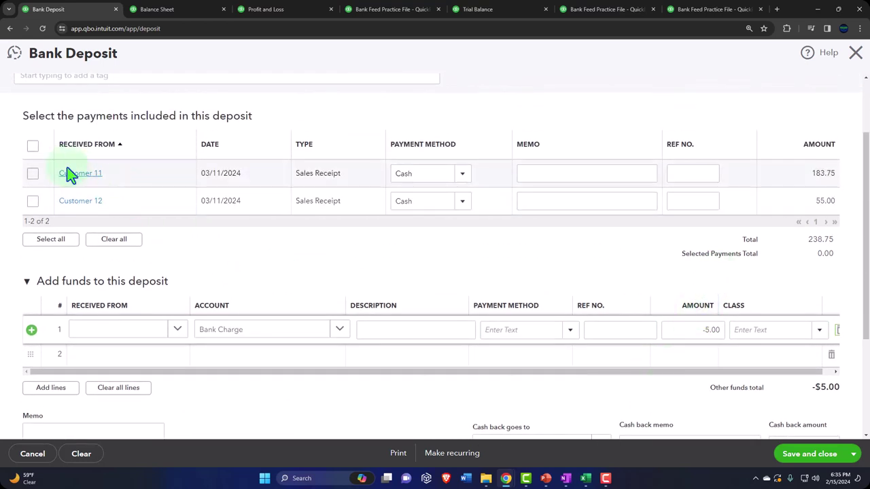
left_click(31, 150)
scroll(612, 339, "down", 3)
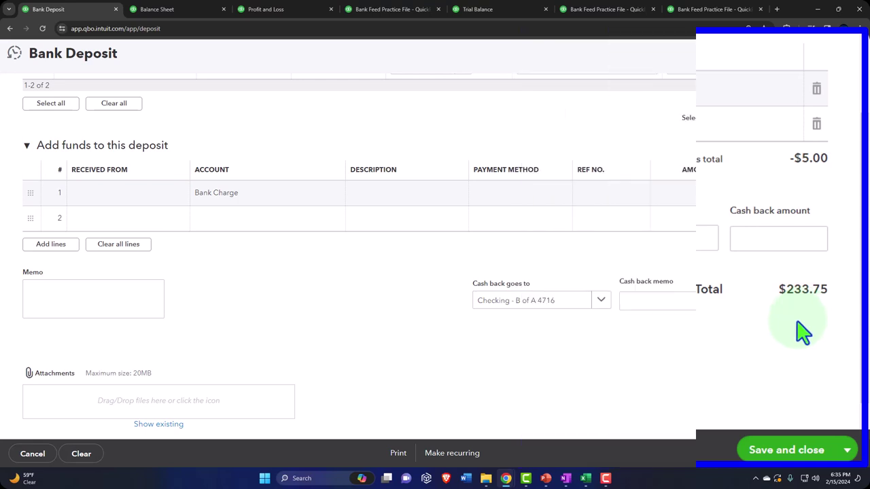
- Delete the Bank Charge line from the additional funds, and save and close the bank deposit
scroll(799, 332, "up", 3)
left_click(832, 331)
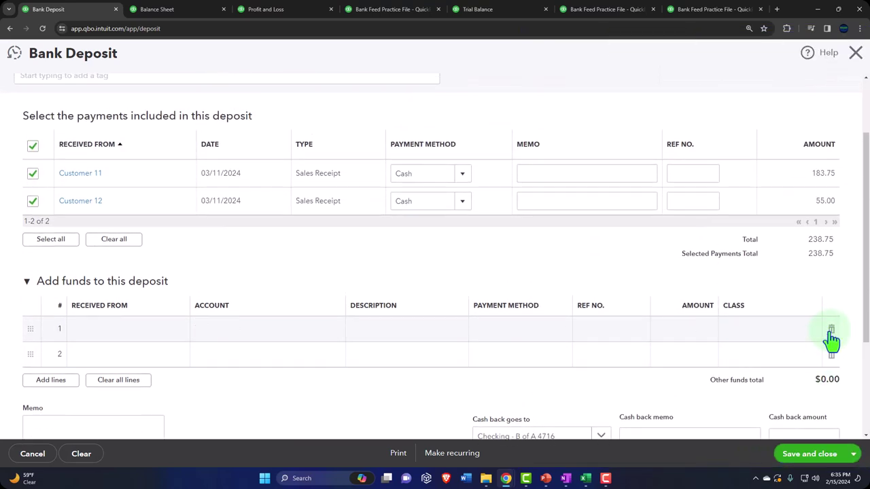
scroll(665, 404, "up", 1)
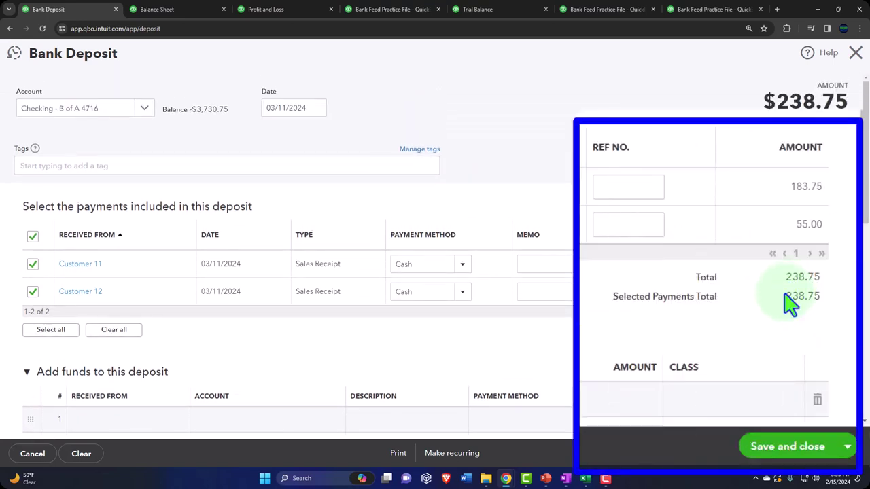
left_click(806, 449)
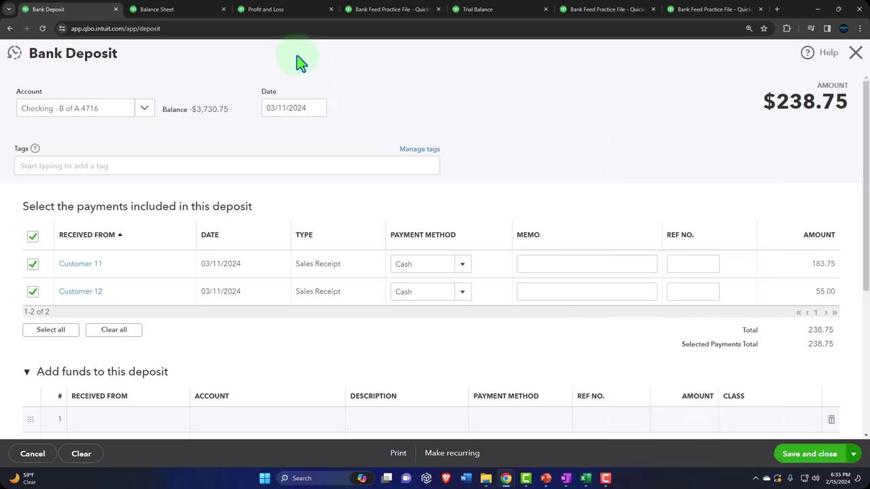
- Rerun the balance sheet report to include the new deposit
left_click(173, 9)
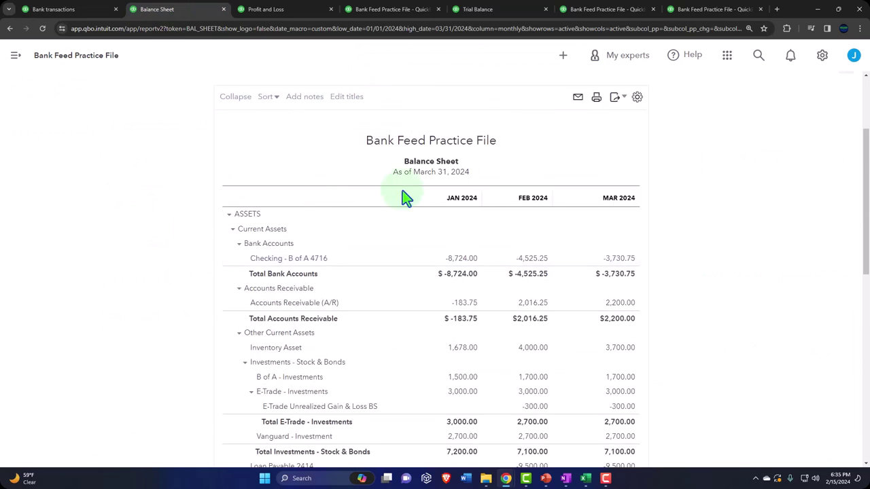
scroll(530, 175, "up", 2)
left_click(522, 182)
scroll(482, 316, "down", 3)
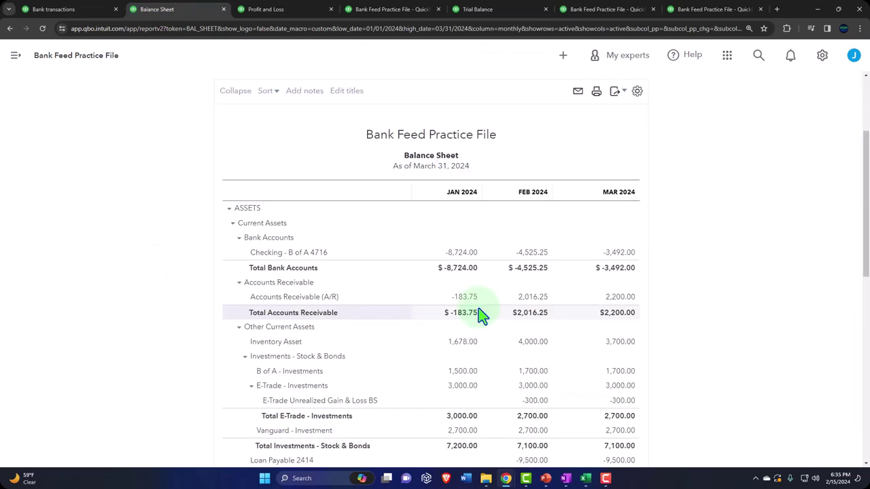
- Examine the March transactions behind the checking account balance, and return to the balance sheet to check Payments to deposit
key("ctrl+plus")
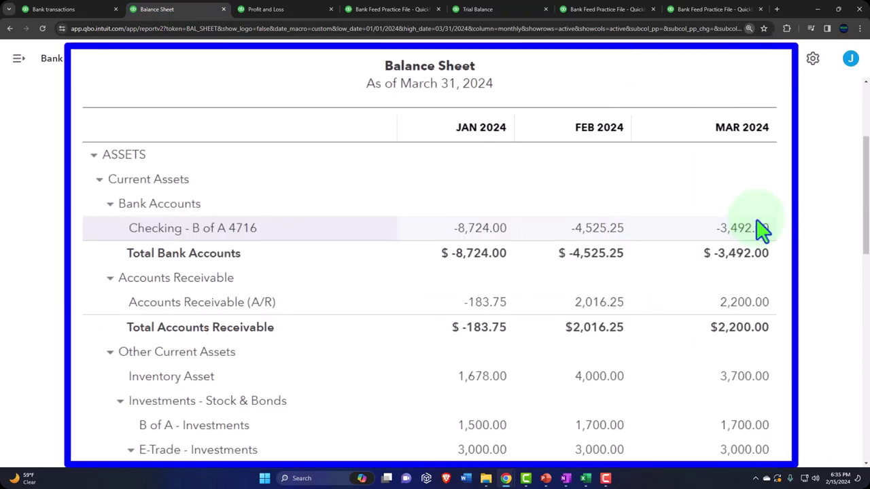
left_click(760, 231)
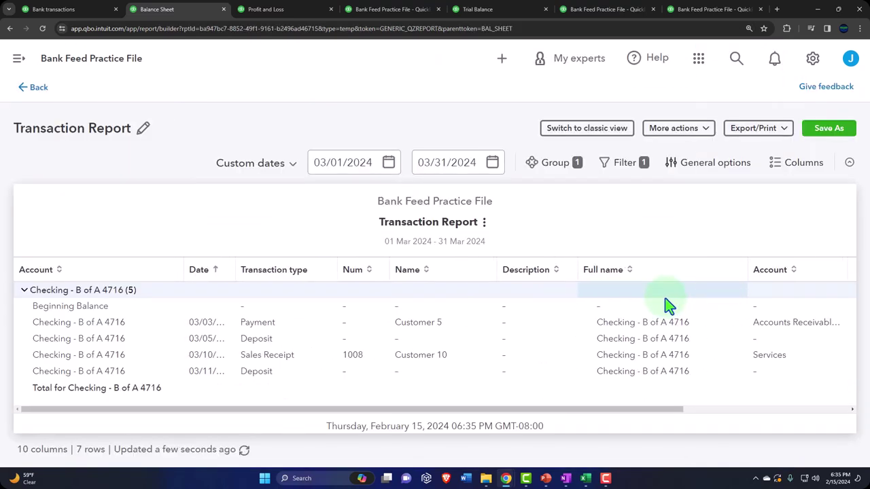
key("ctrl+minus")
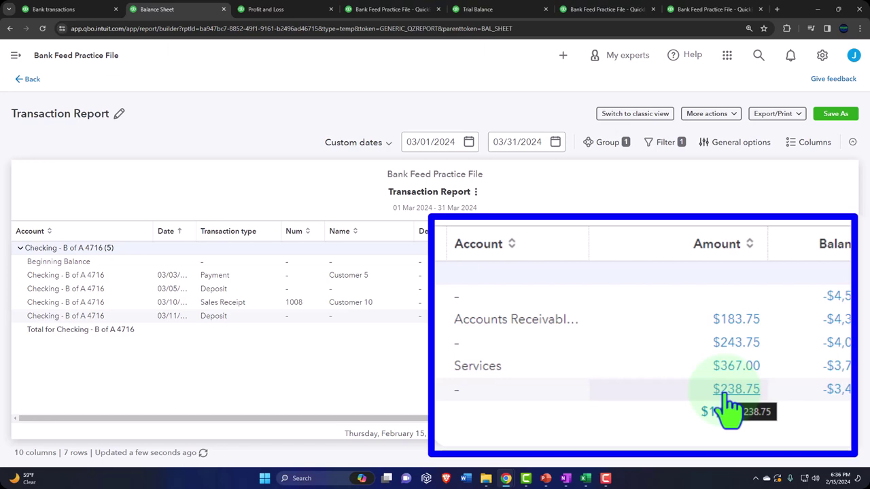
left_click(35, 81)
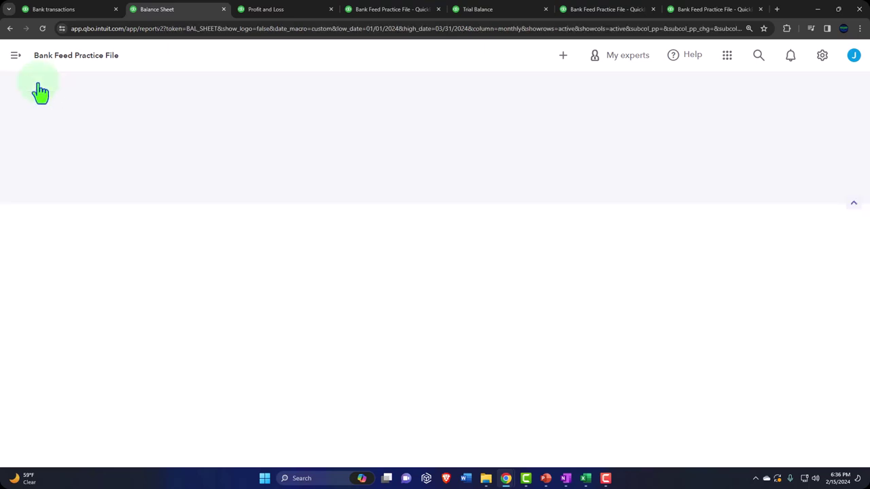
scroll(245, 412, "down", 3)
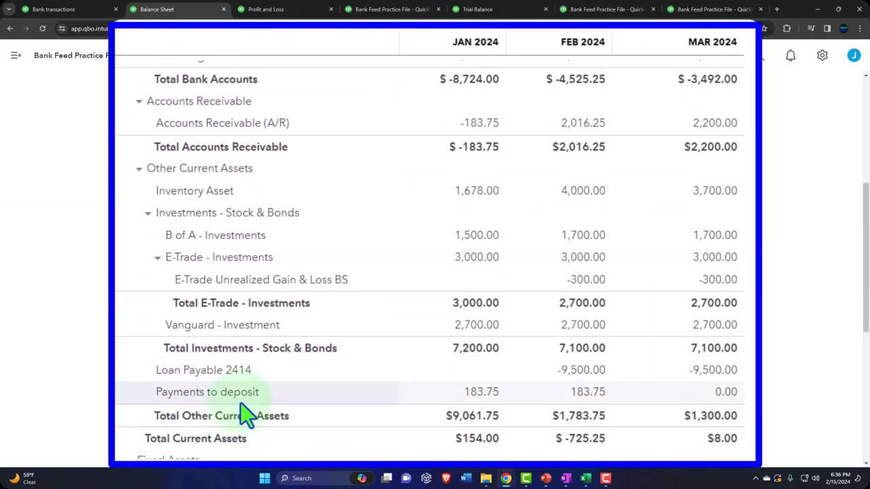
- Examine the March transactions behind the Payments to deposit balance, and return to the balance sheet
left_click(725, 393)
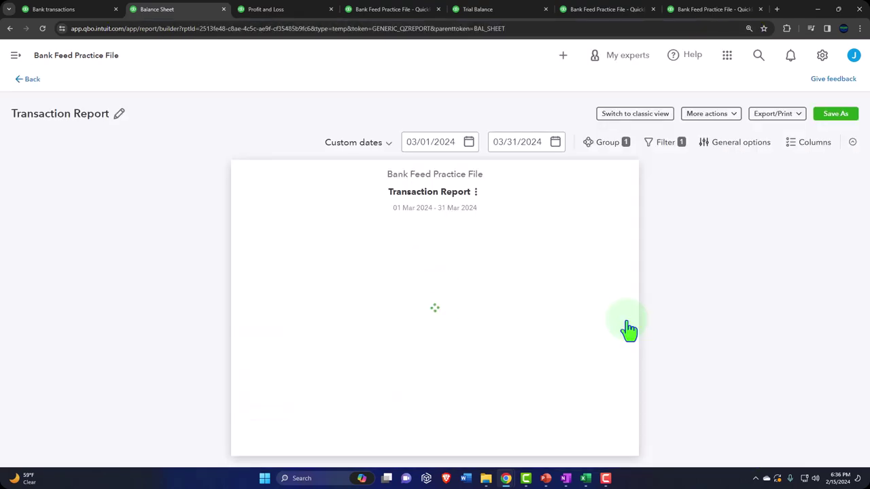
key("ctrl+minus")
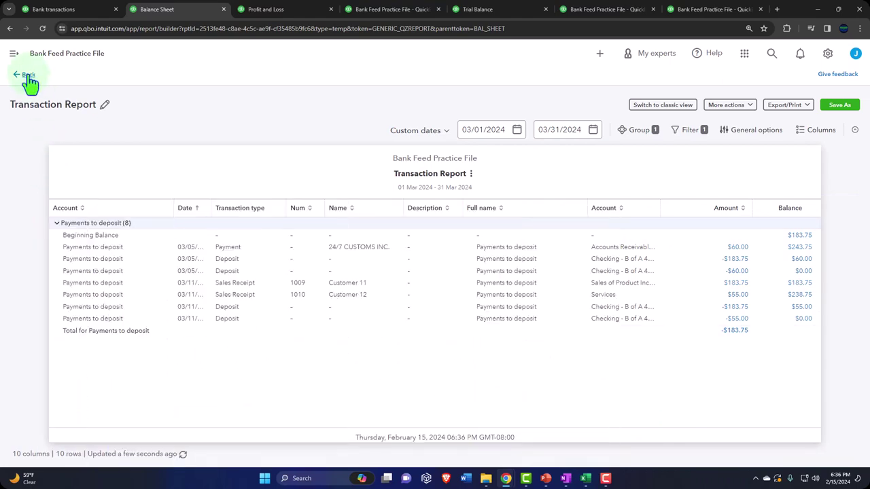
left_click(27, 74)
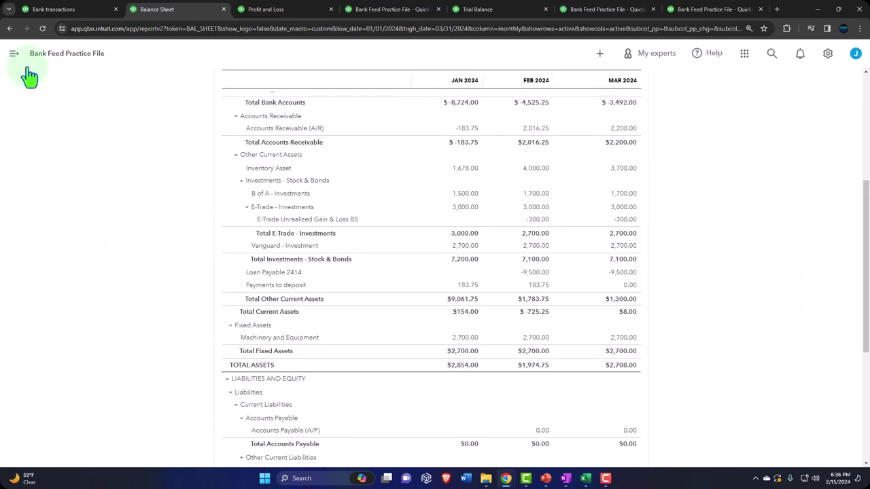
- Match the 03/11/2024 Cah Deposit bank feed transaction of $238.75 with its suggested deposit in the checking account
left_click(81, 9)
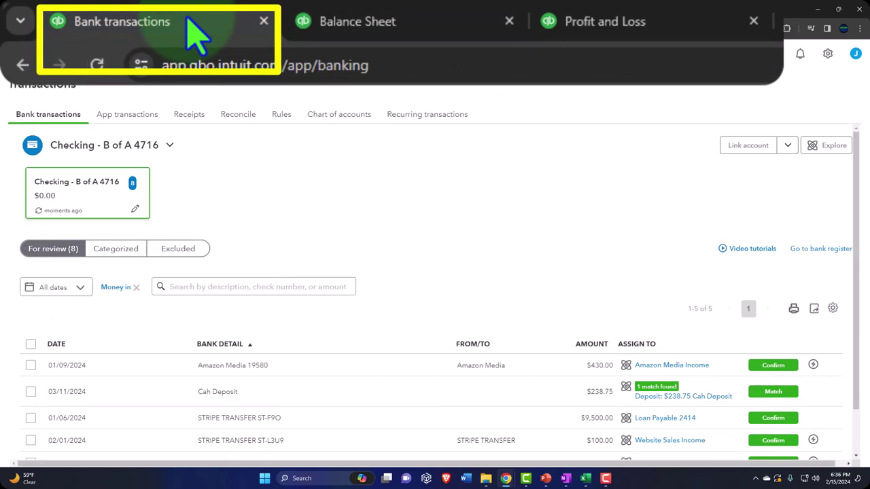
scroll(417, 216, "down", 1)
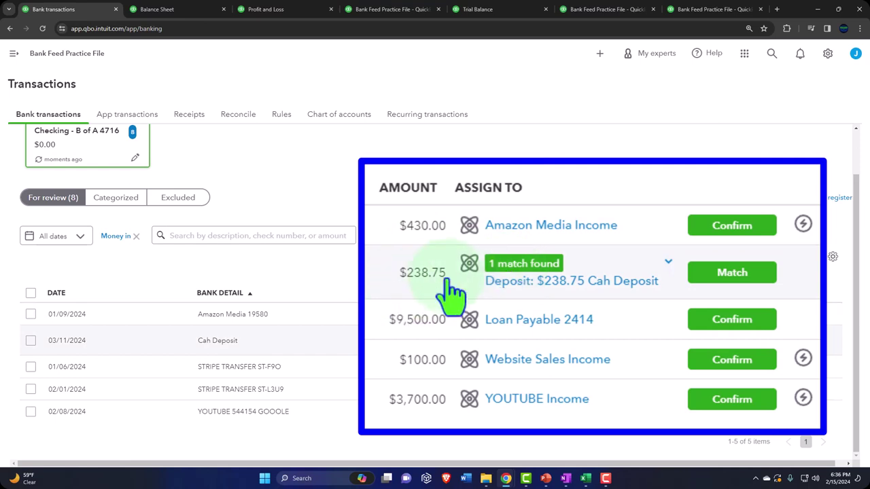
left_click(291, 348)
scroll(294, 348, "down", 2)
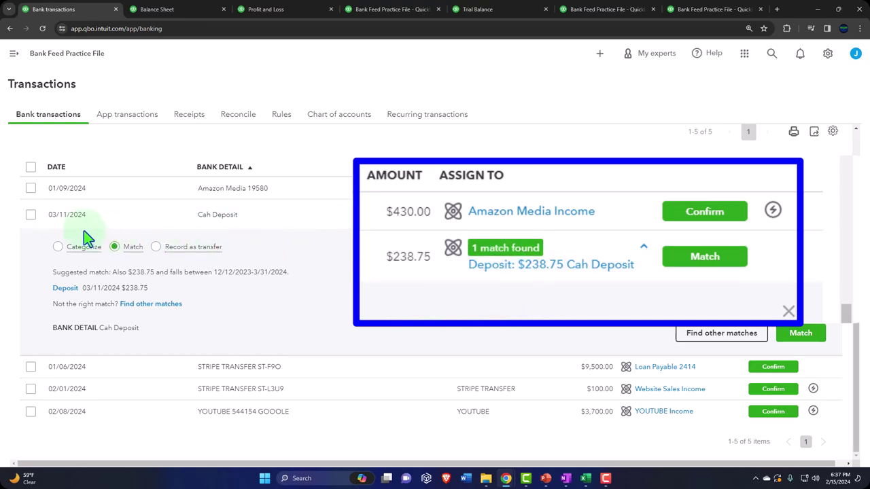
left_click(695, 264)
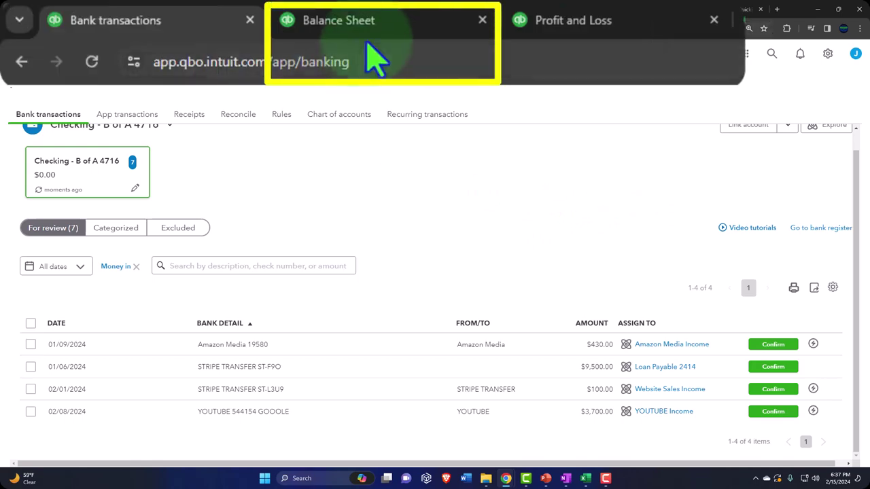
- Review the January to March 2024 balance sheet from bank accounts down to total liabilities and equity
left_click(157, 9)
scroll(460, 239, "up", 5)
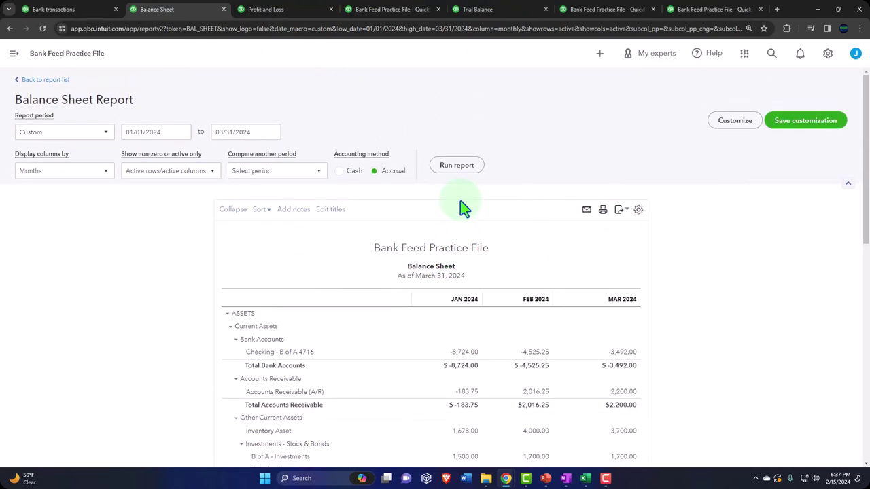
scroll(442, 238, "down", 2)
key("ctrl+plus")
key("ctrl+plus")
key("ctrl+plus")
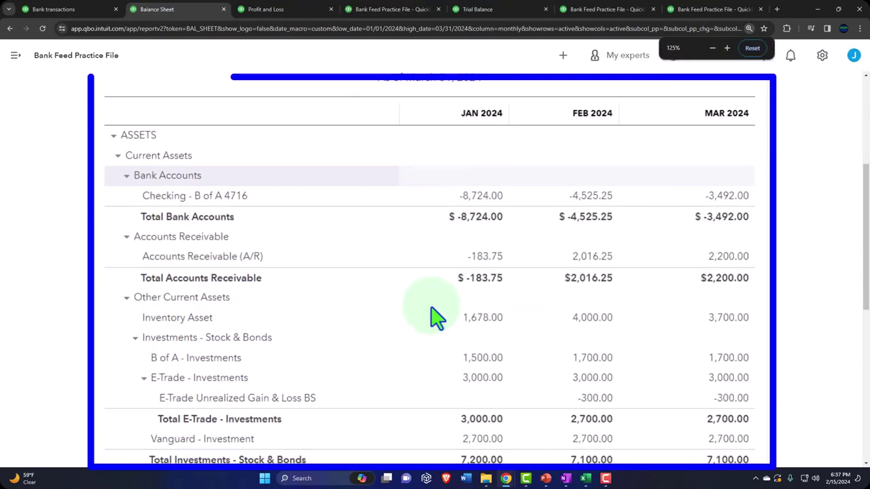
scroll(435, 316, "down", 3)
scroll(435, 316, "down", 6)
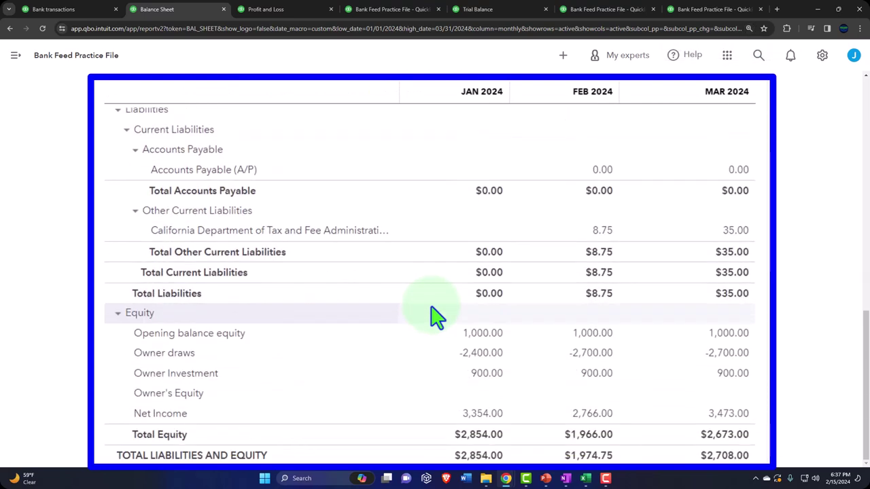
key("ctrl+minus")
key("ctrl+minus")
key("ctrl+minus")
- Review the January to March 2024 profit and loss report from income down to net income
left_click(265, 9)
scroll(485, 194, "up", 2)
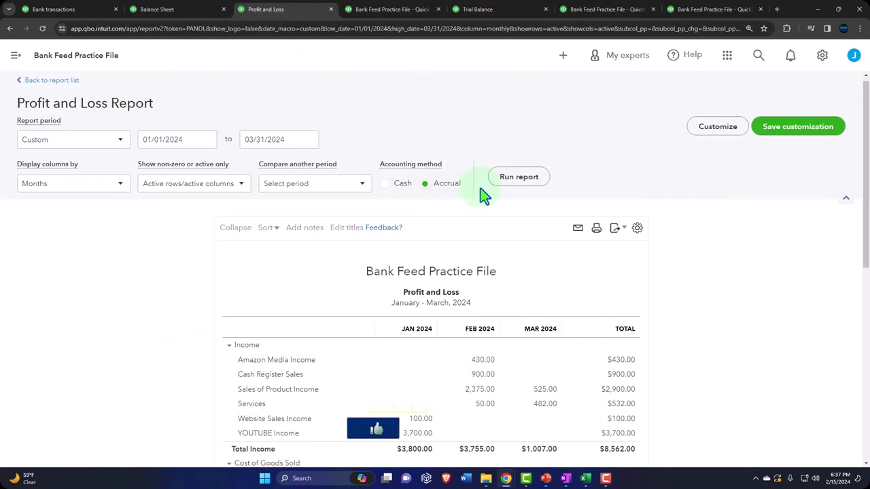
scroll(495, 233, "down", 2)
key("ctrl+plus")
key("ctrl+plus")
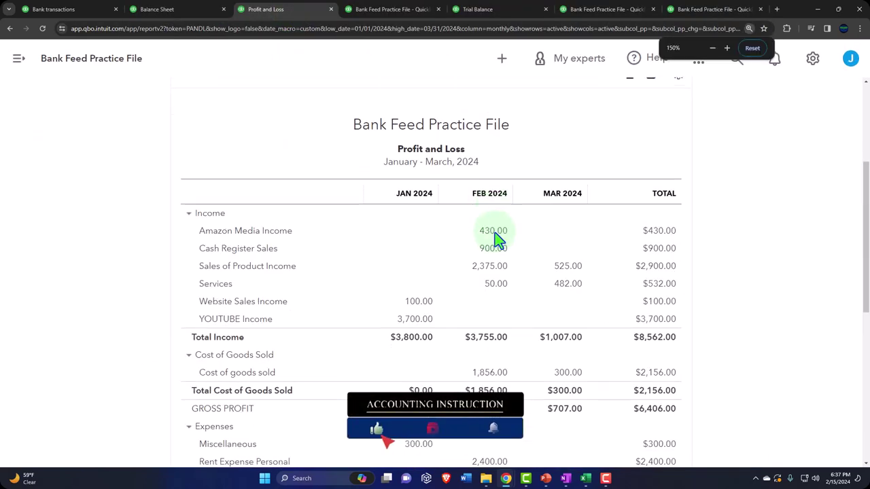
scroll(495, 233, "down", 5)
scroll(494, 233, "down", 2)
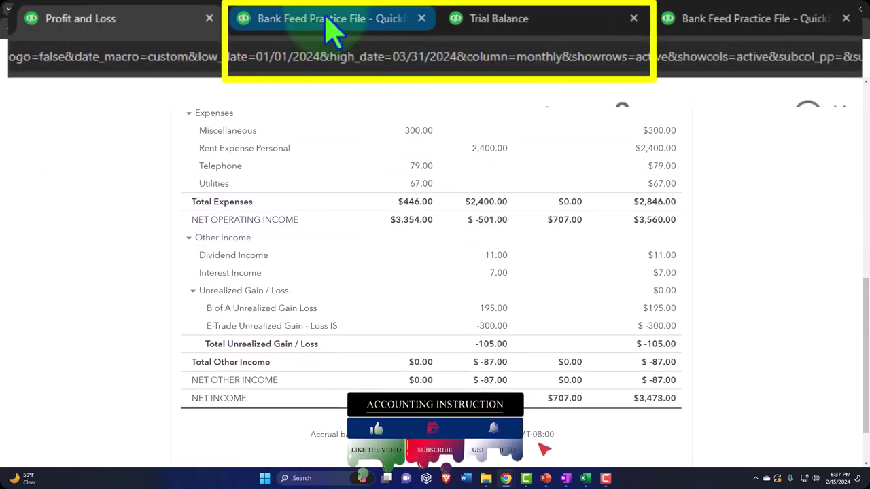
- Rerun the monthly trial balance report through 03/31/2024 and review the account balances down to the totals
left_click(391, 10)
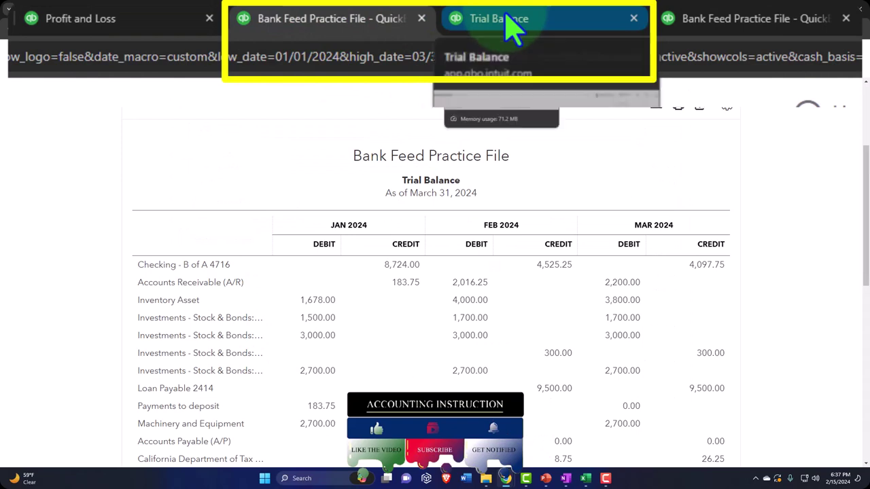
scroll(374, 204, "up", 3)
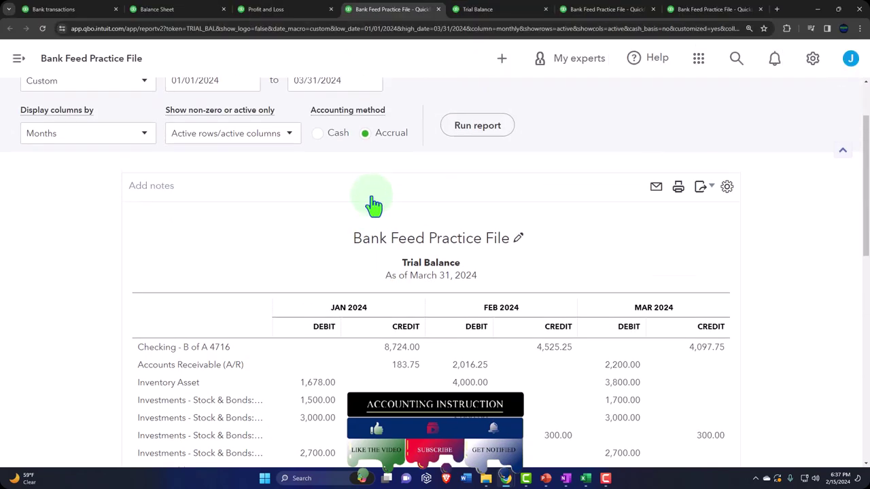
left_click(478, 210)
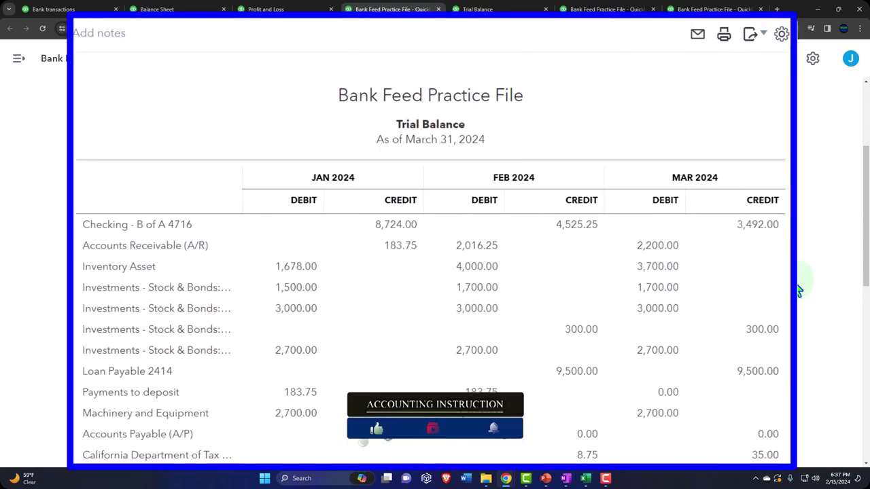
scroll(808, 288, "down", 2)
scroll(798, 291, "down", 4)
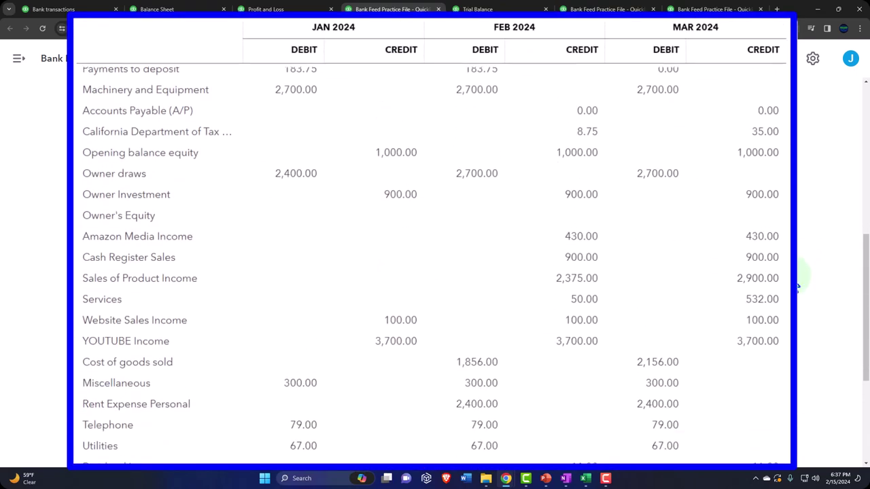
scroll(798, 286, "down", 3)
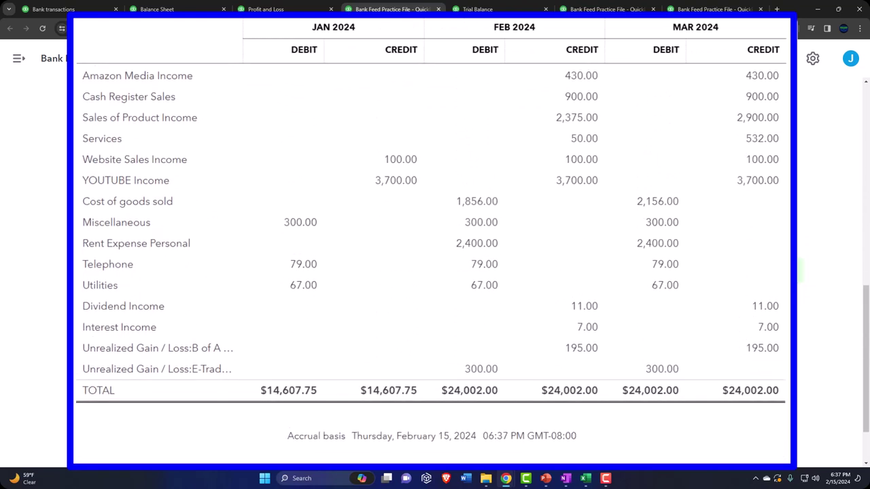